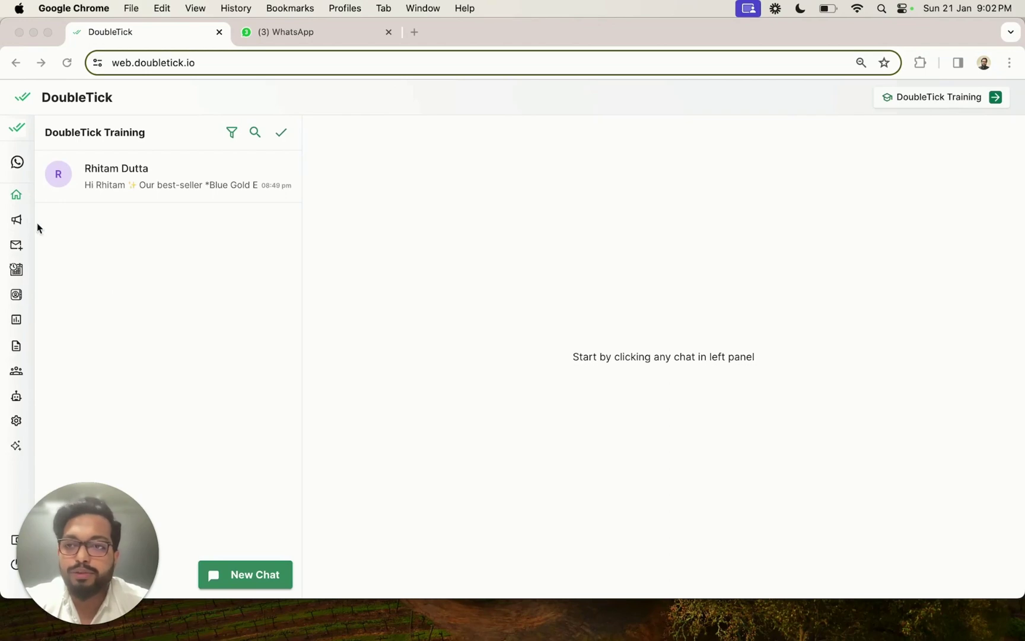
Copy the account's API key from the Developer API settings and open the API documentation at doubletick.readme.io.
click(24, 475)
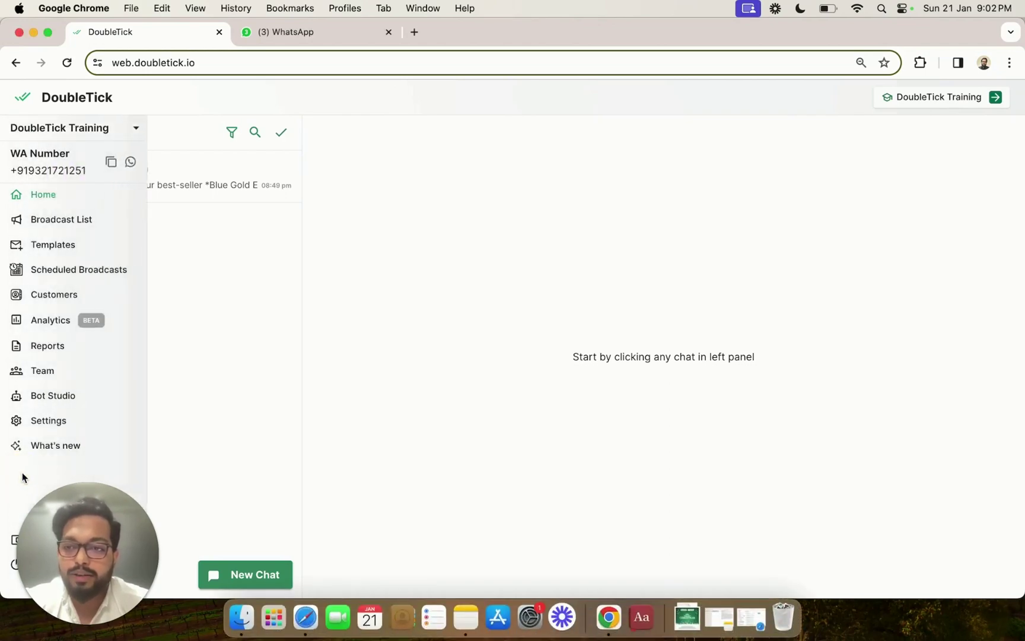
click(89, 424)
scroll(162, 428, down, 5)
scroll(165, 429, down, 2)
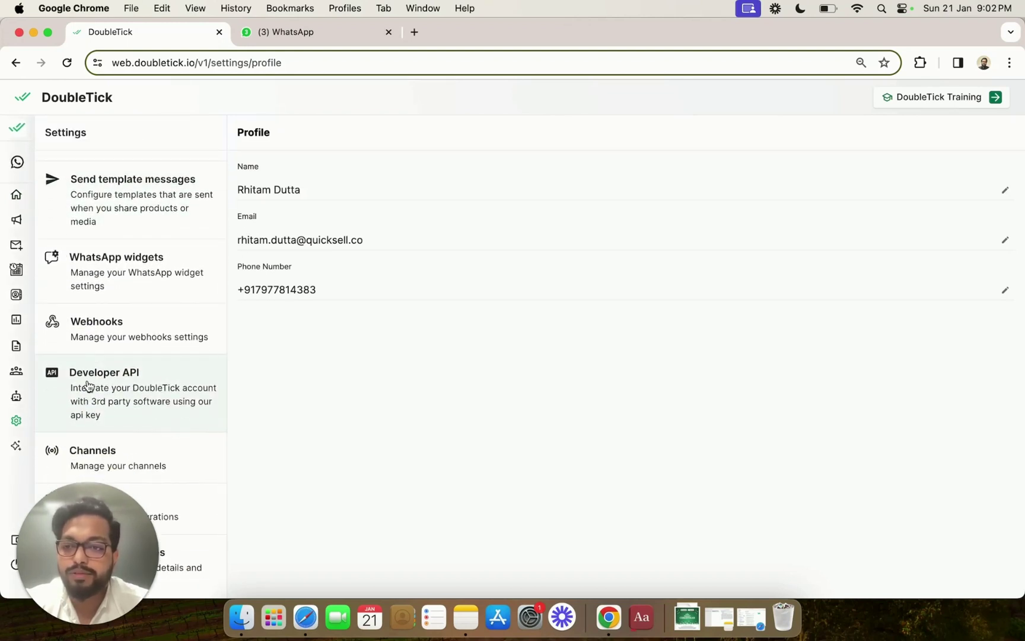
click(204, 379)
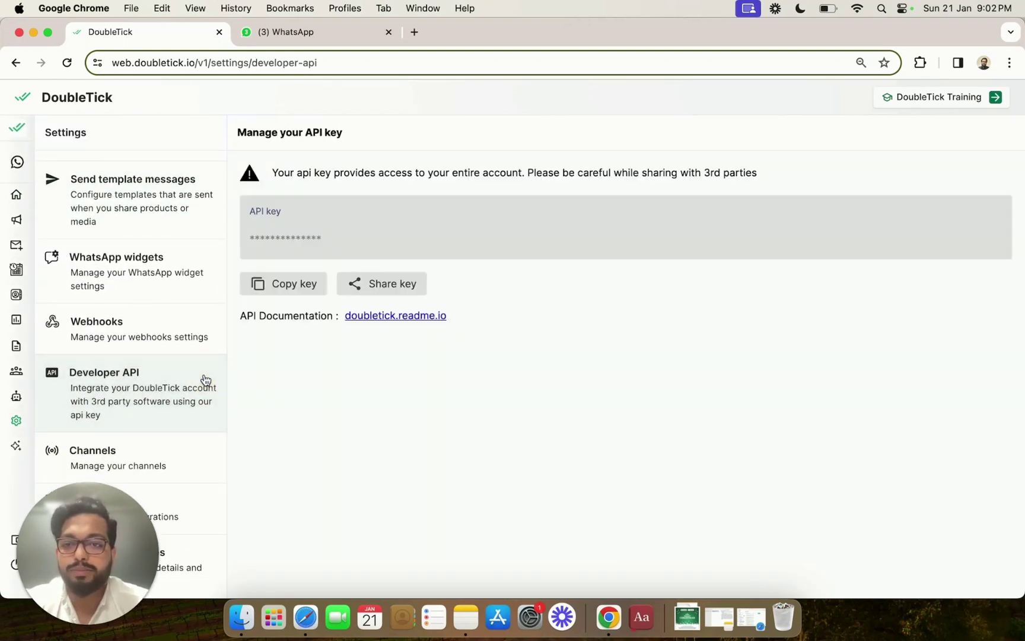
click(303, 289)
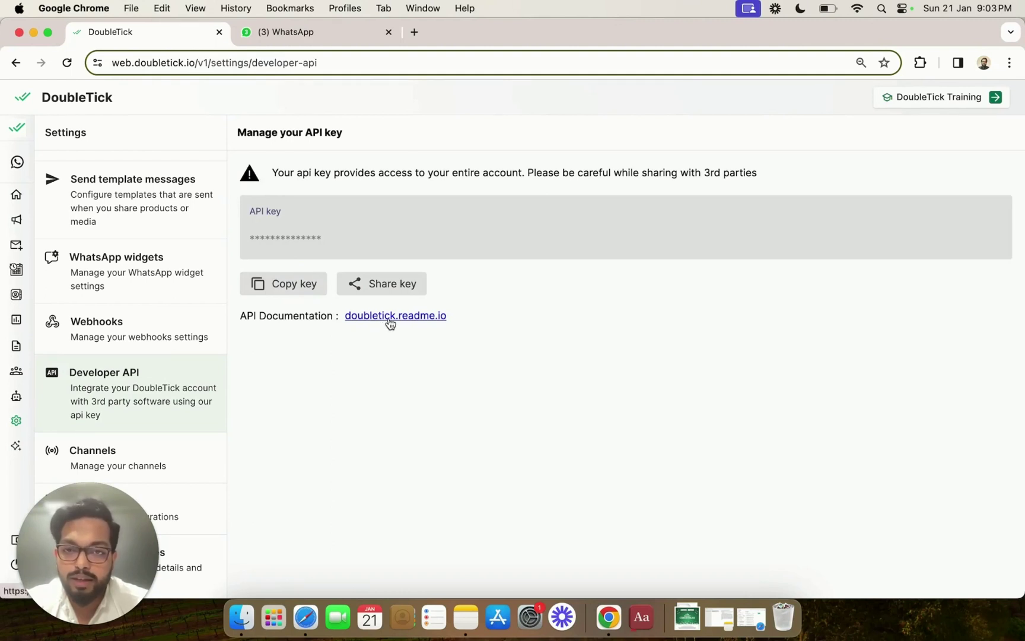
click(389, 319)
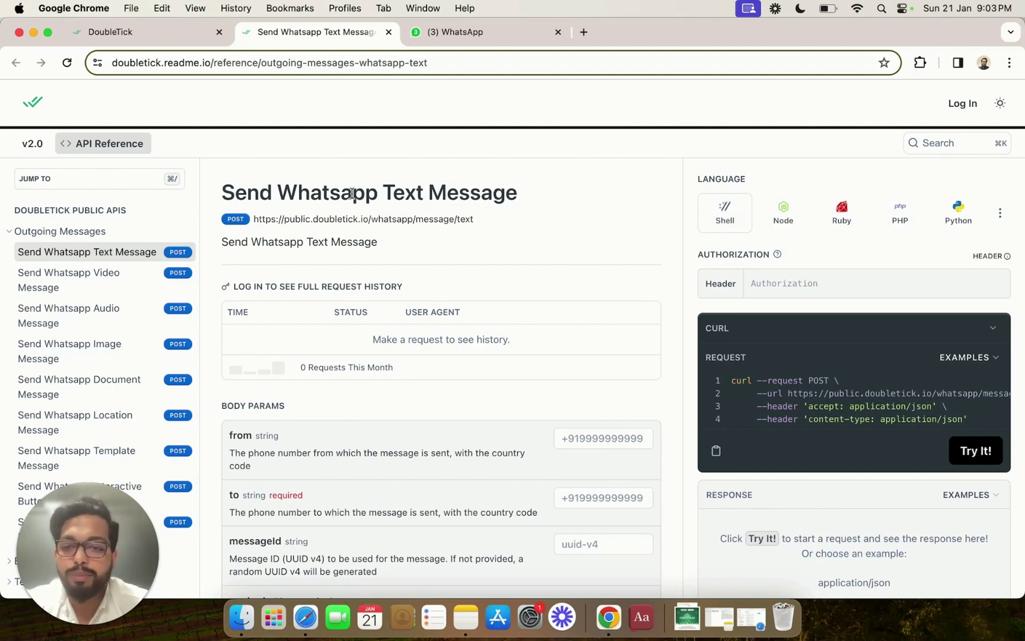
click(140, 180)
text(templates)
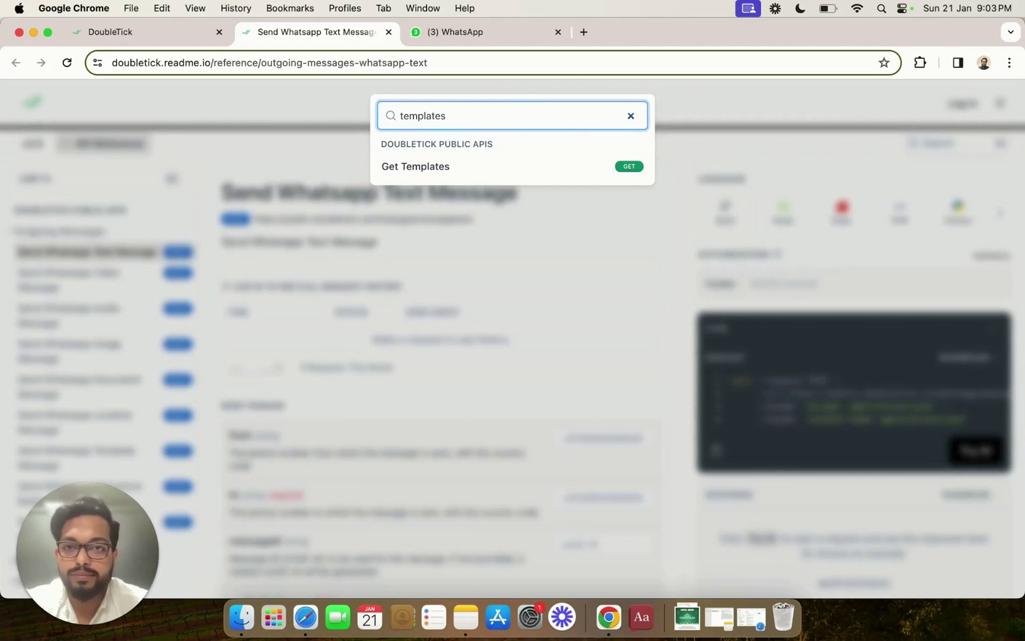
key(Escape)
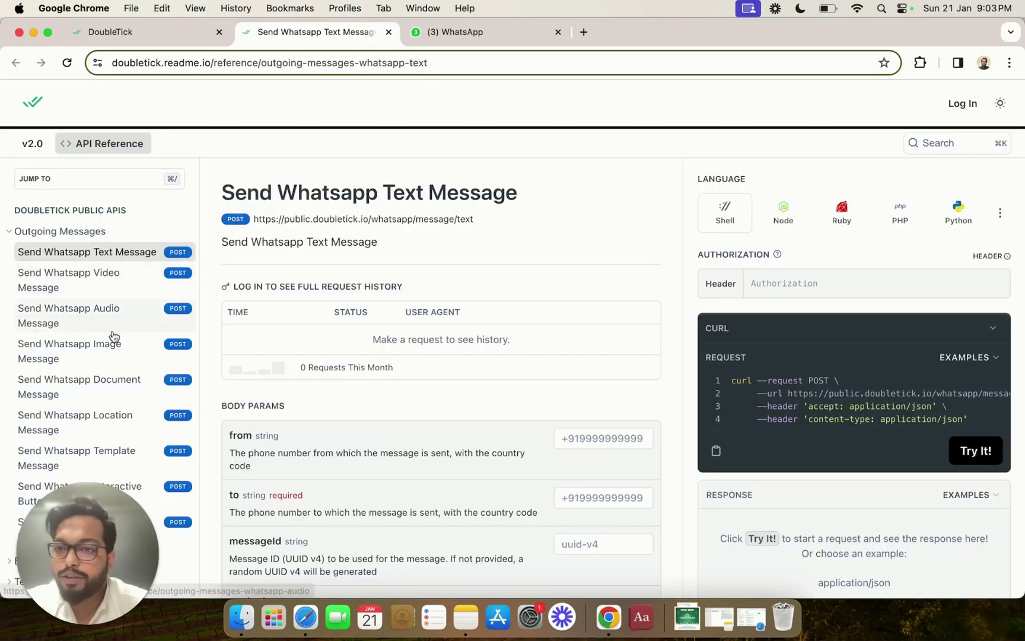
Open the Send Whatsapp Template Message endpoint under Outgoing Messages in the API reference.
scroll(109, 320, down, 2)
scroll(114, 337, down, 1)
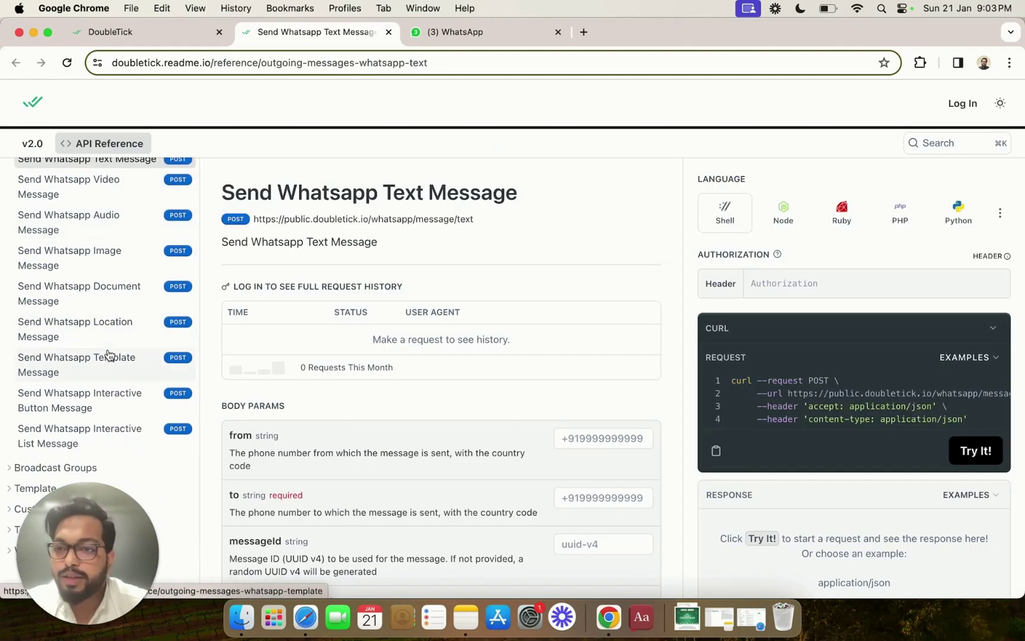
click(104, 372)
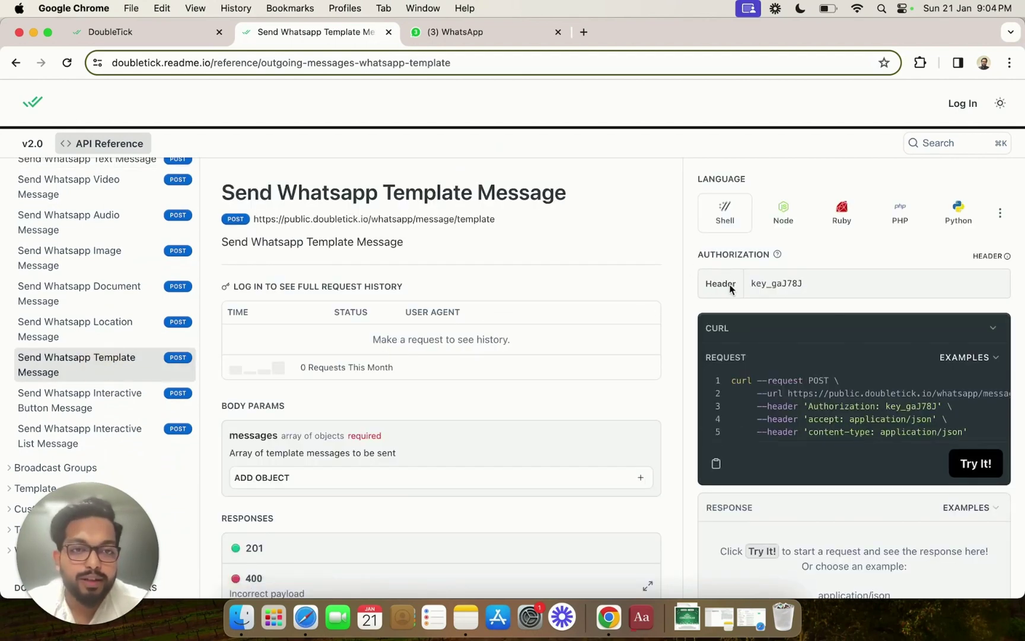
Copy the API key from DoubleTick's Developer API settings and select the Authorization header's value in the template message request.
click(805, 286)
click(820, 284)
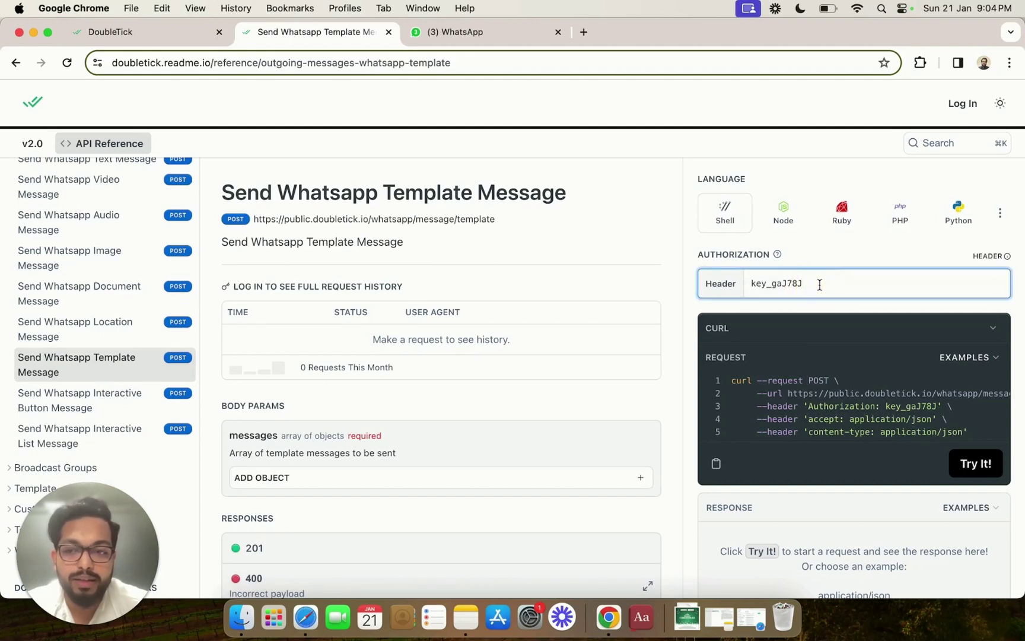
click(175, 37)
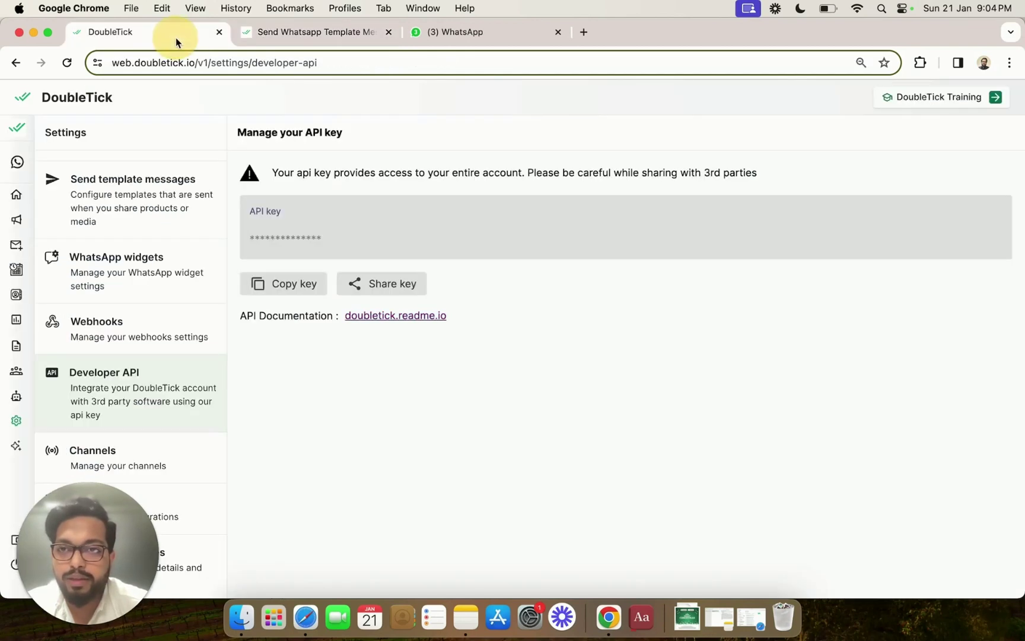
click(292, 286)
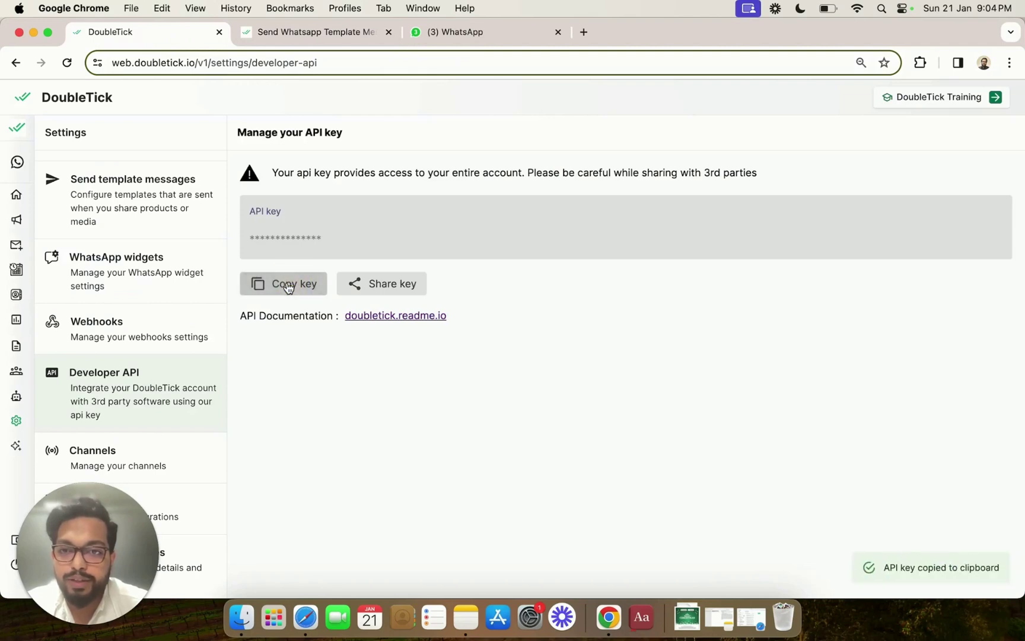
click(323, 31)
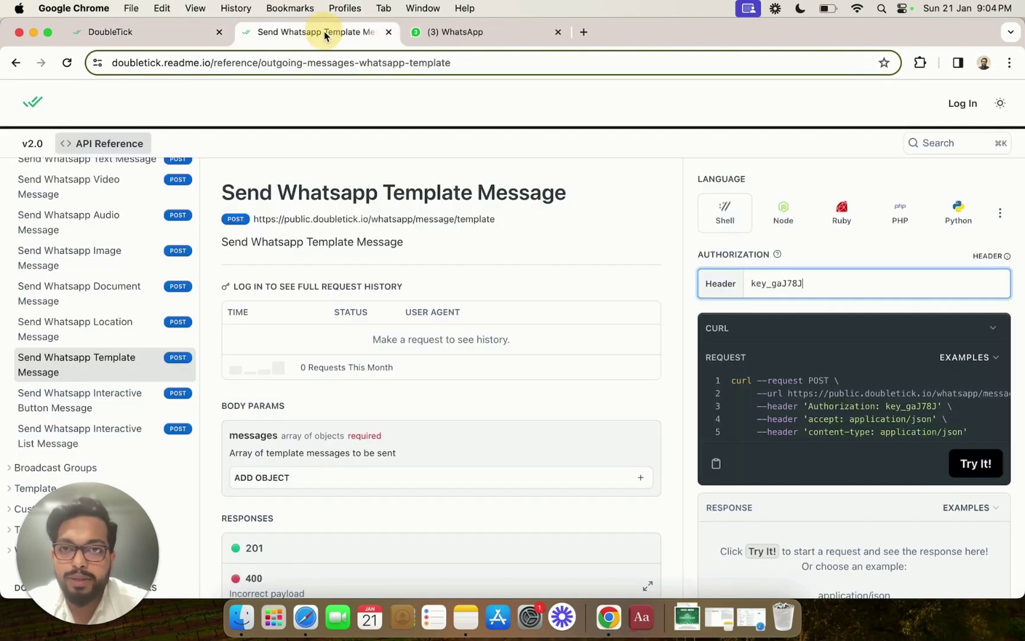
click(803, 285)
double_click(755, 290)
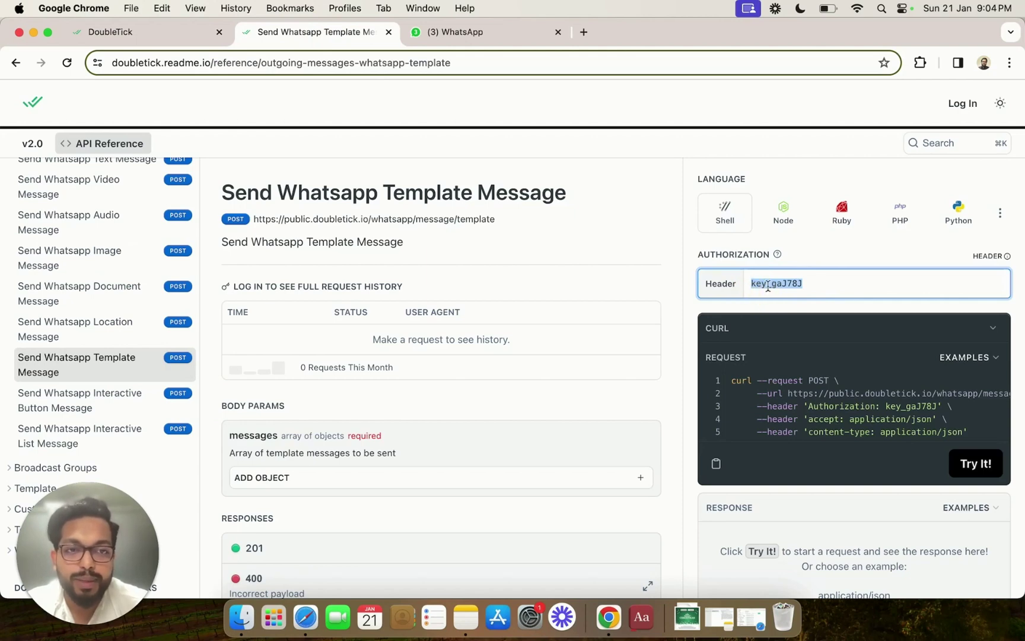
click(688, 380)
Add an object to the messages array in the body parameters of the template message request.
scroll(687, 379, down, 2)
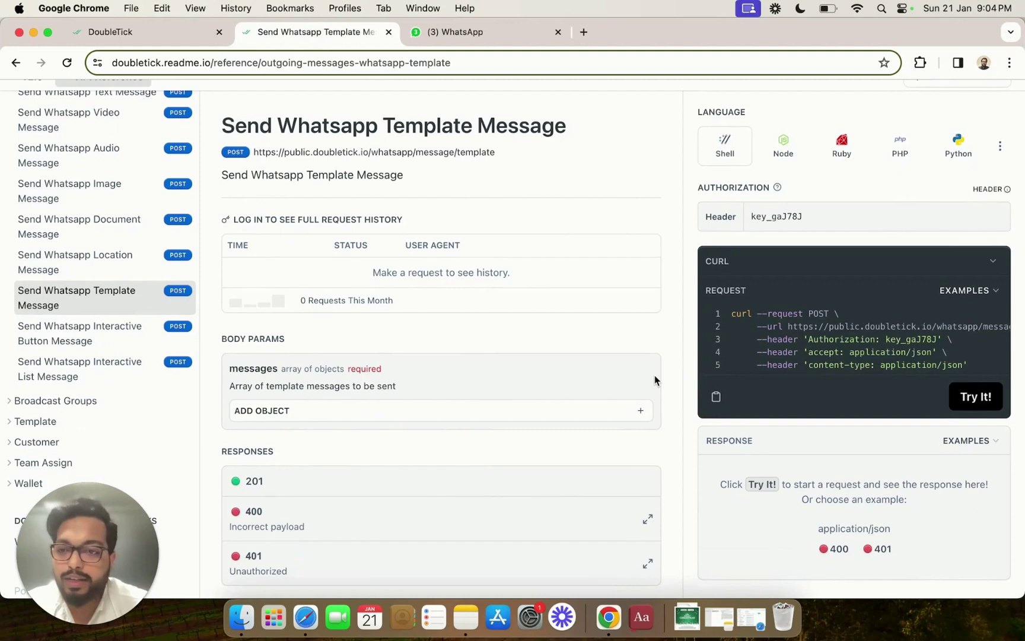
scroll(655, 375, down, 3)
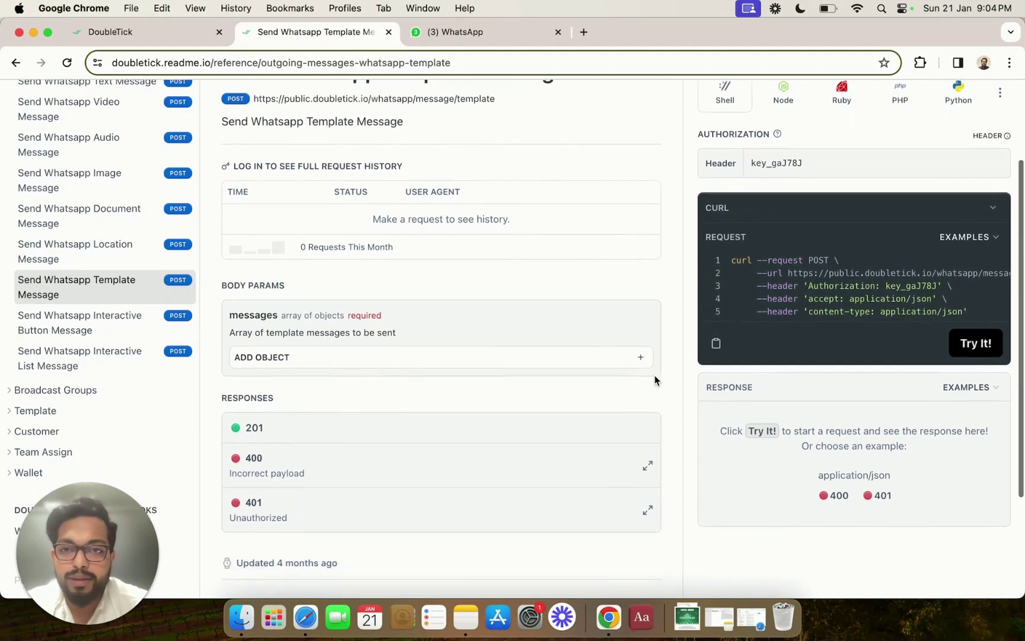
scroll(654, 375, up, 1)
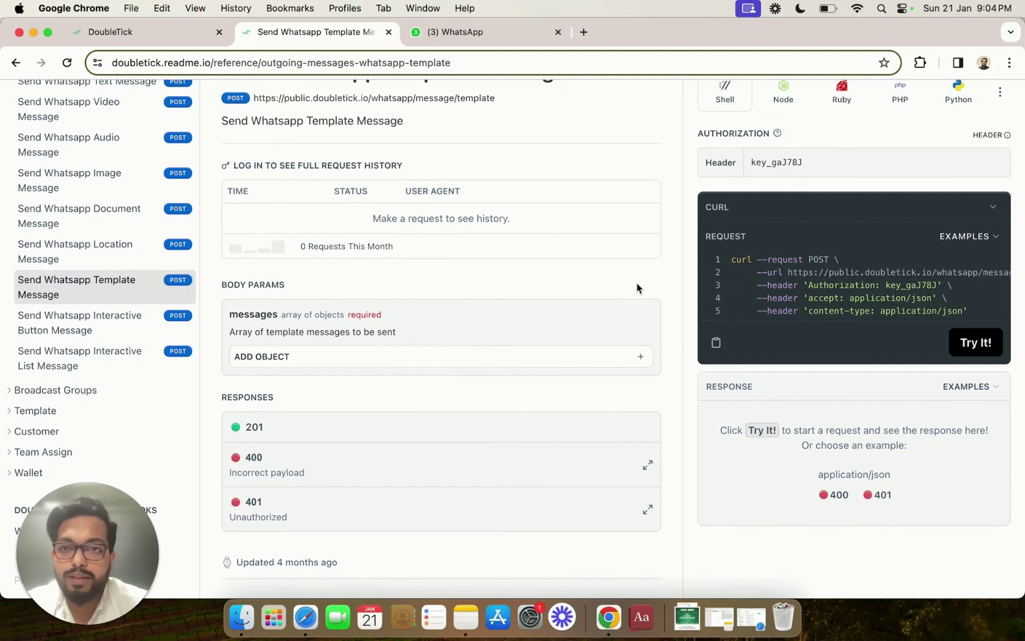
click(594, 361)
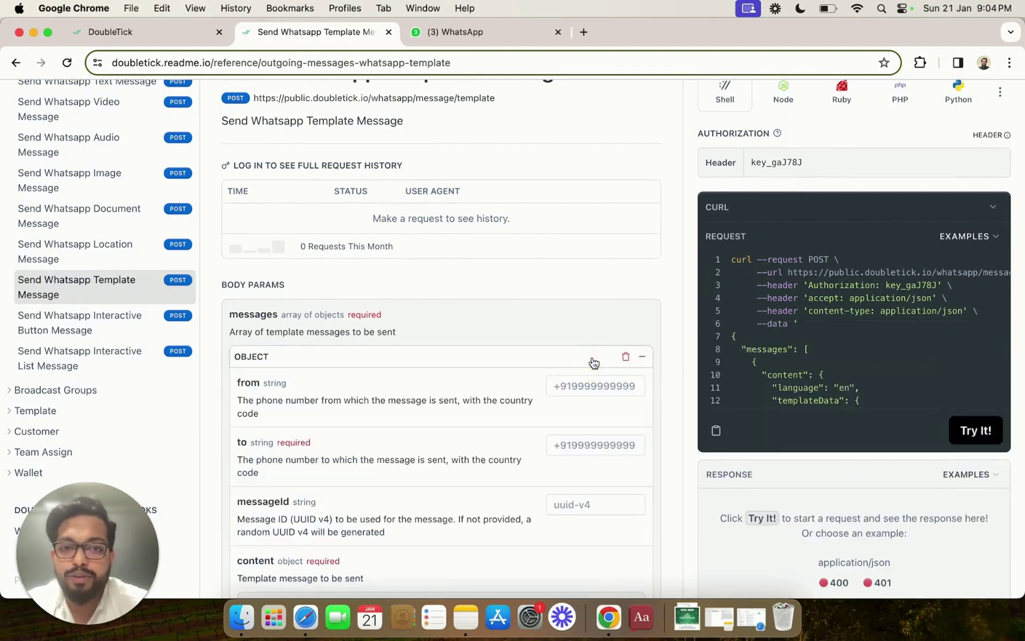
scroll(593, 361, down, 3)
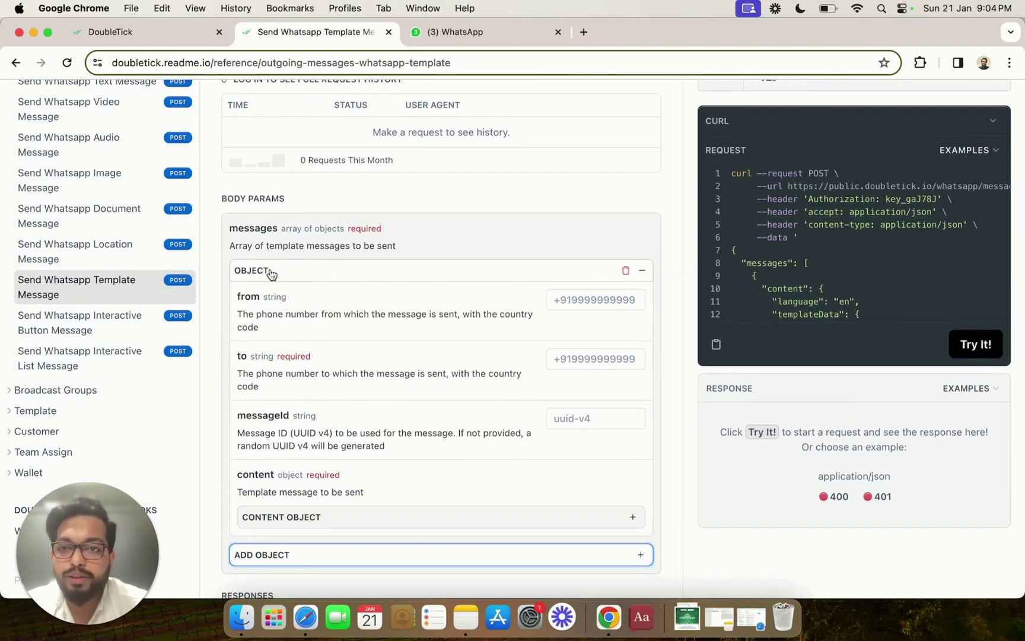
scroll(352, 321, down, 2)
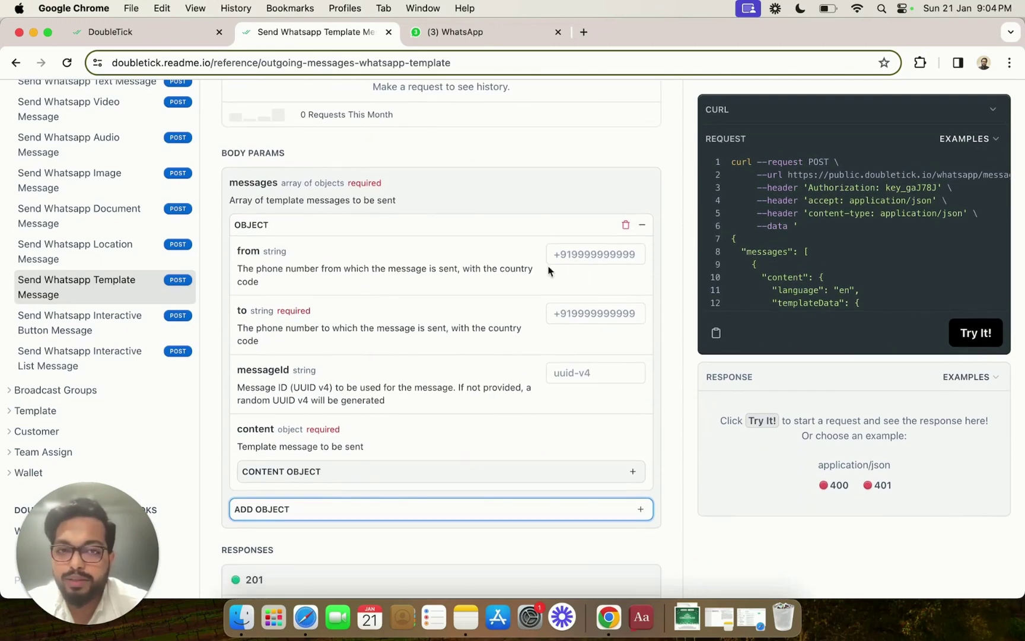
Copy the account's WA number from DoubleTick and enter it as the message object's "from" phone number.
click(590, 254)
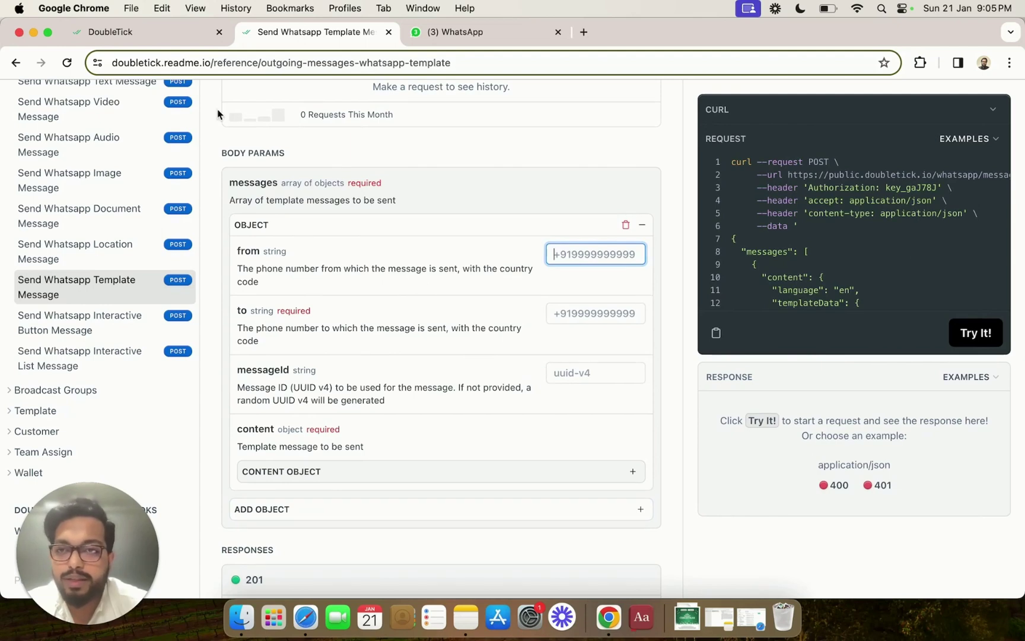
click(127, 39)
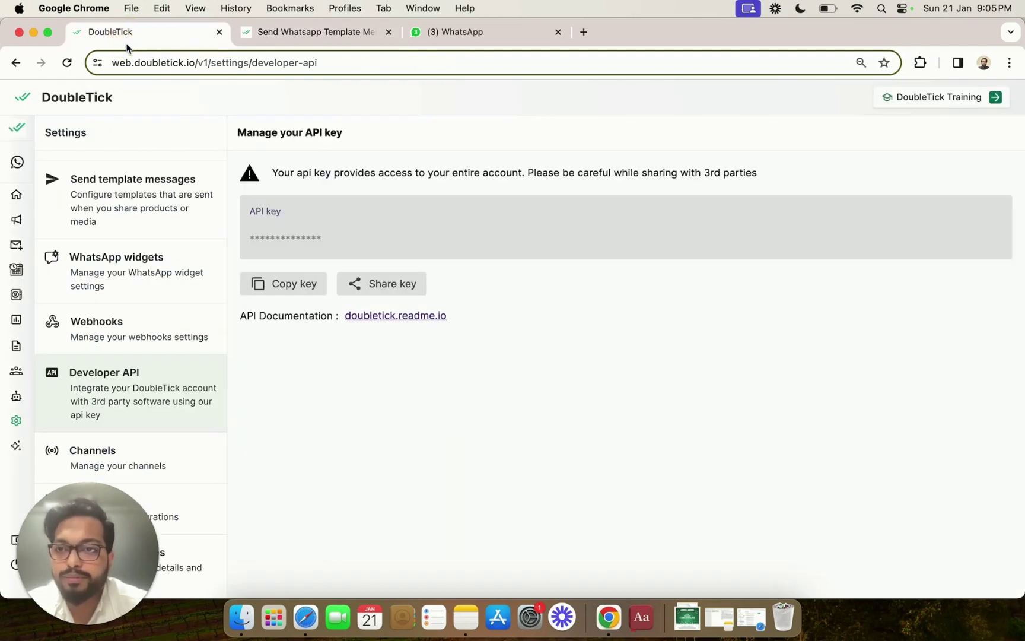
click(63, 197)
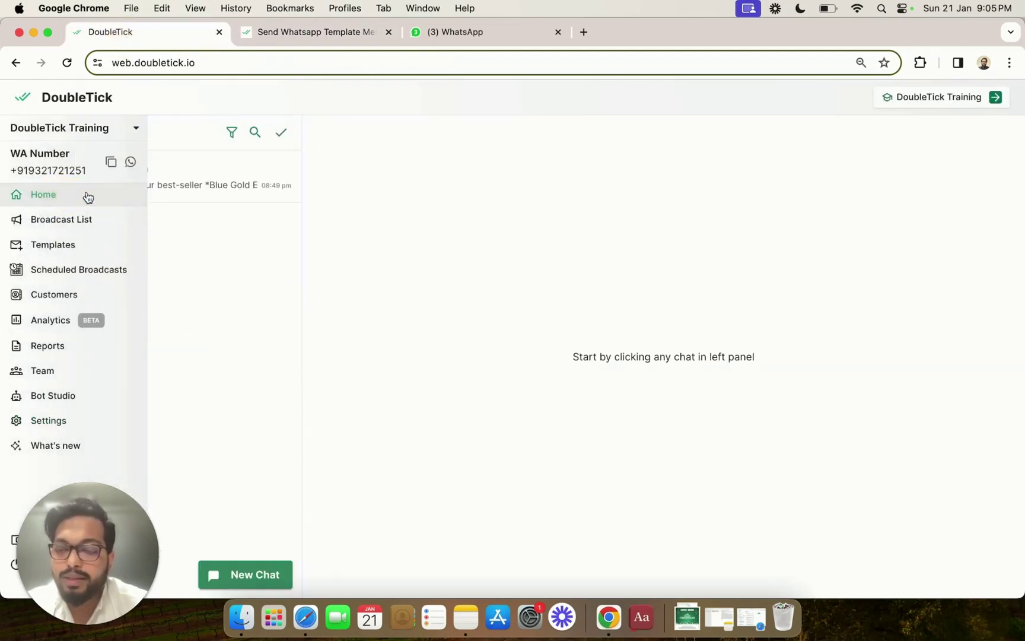
click(110, 164)
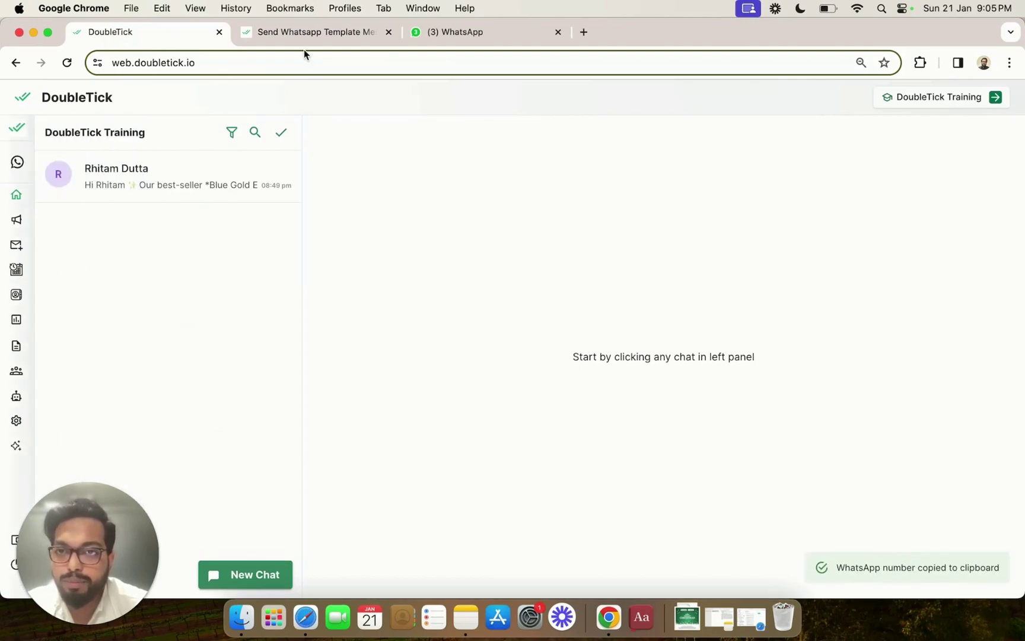
click(315, 35)
click(577, 253)
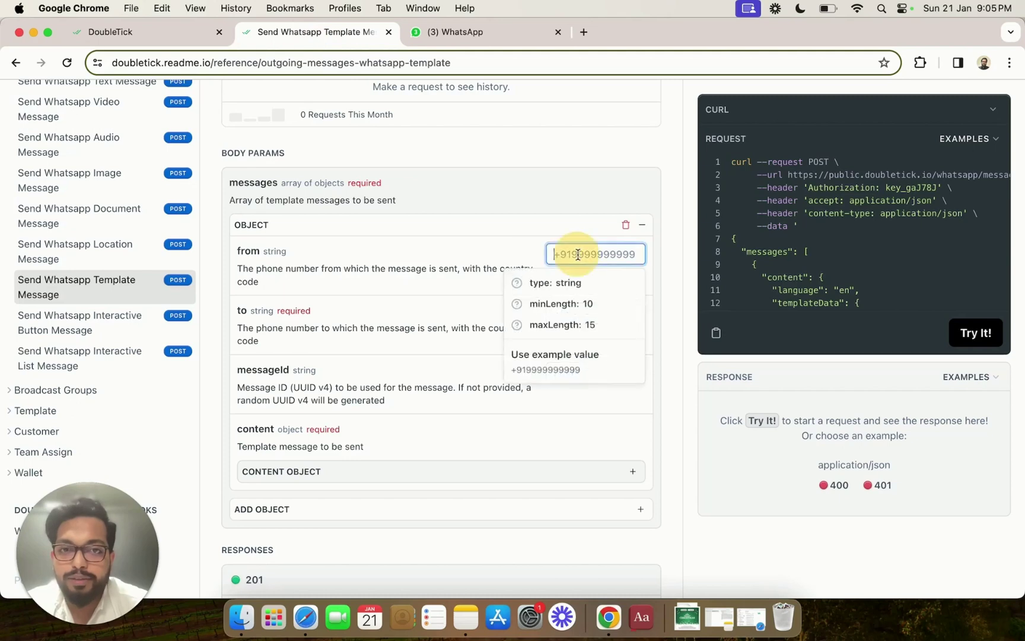
key(super+v)
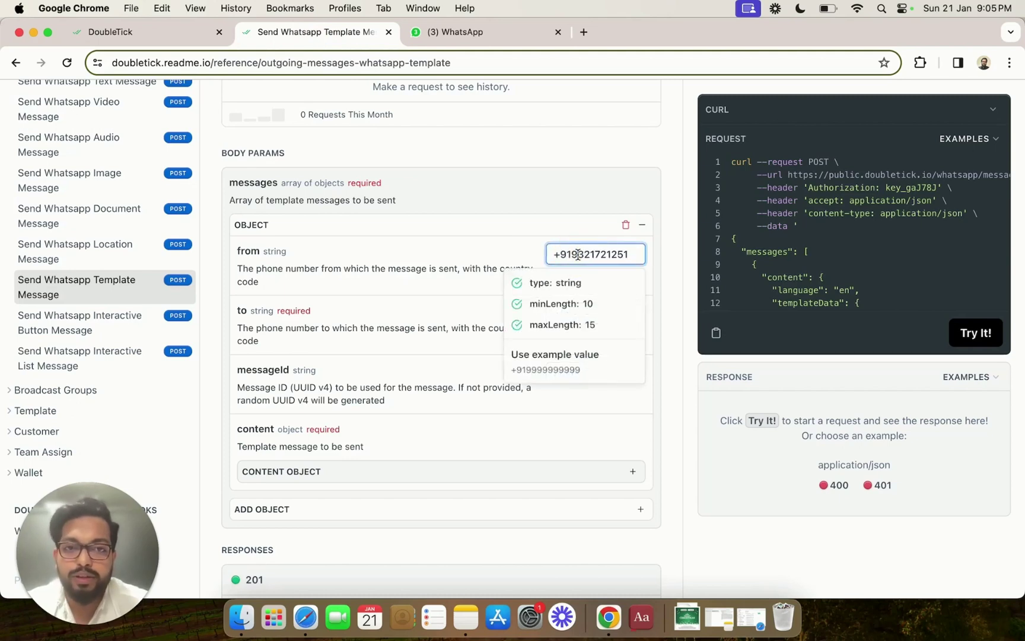
click(490, 262)
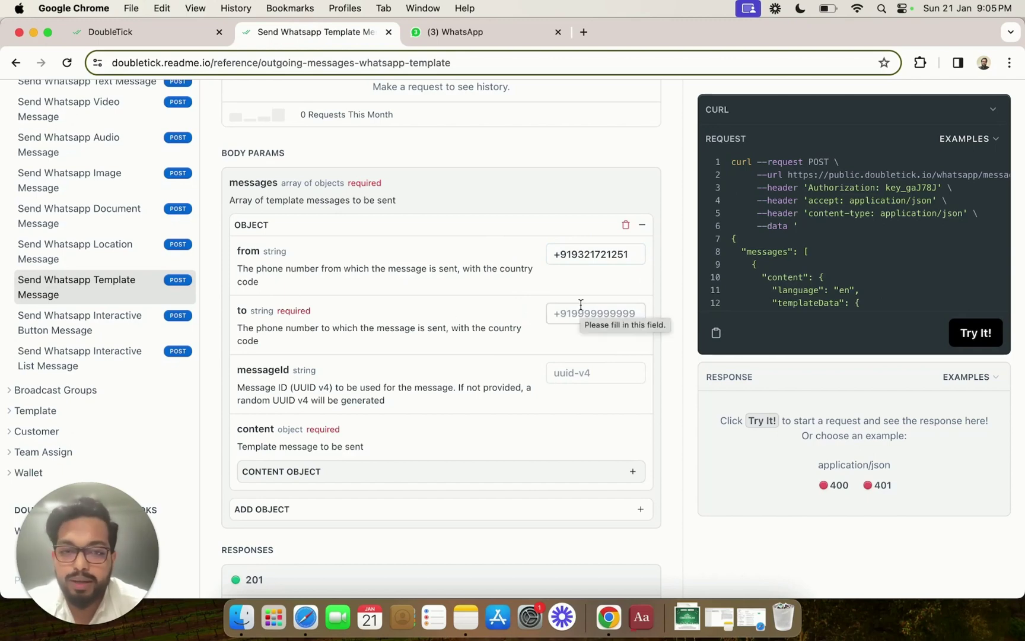
Copy the customer's phone number from their DoubleTick chat details and enter it, prefixed with +, in the message object's "to" field.
click(157, 30)
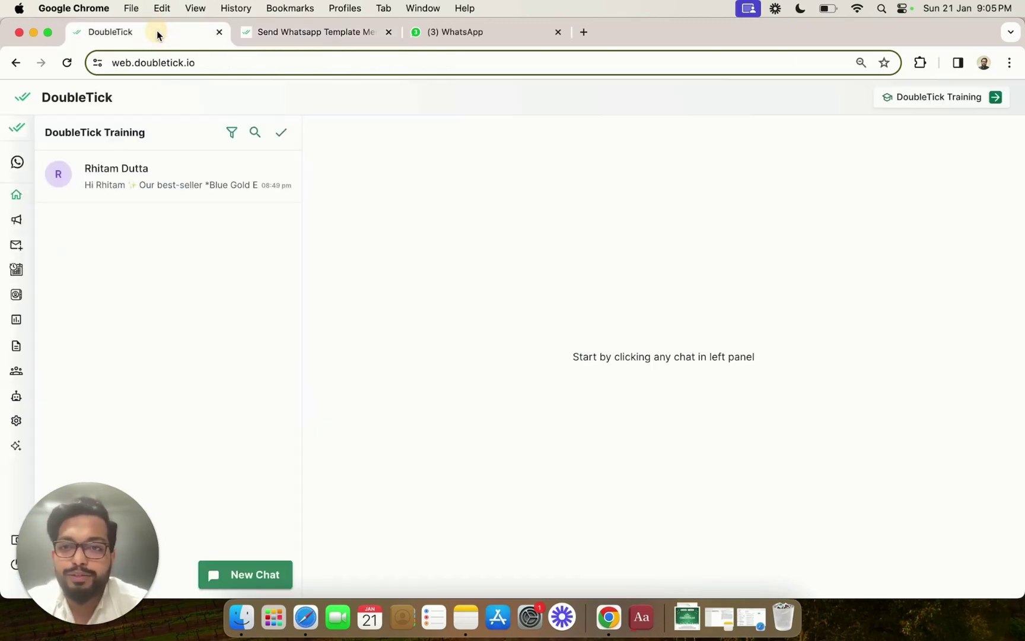
click(170, 178)
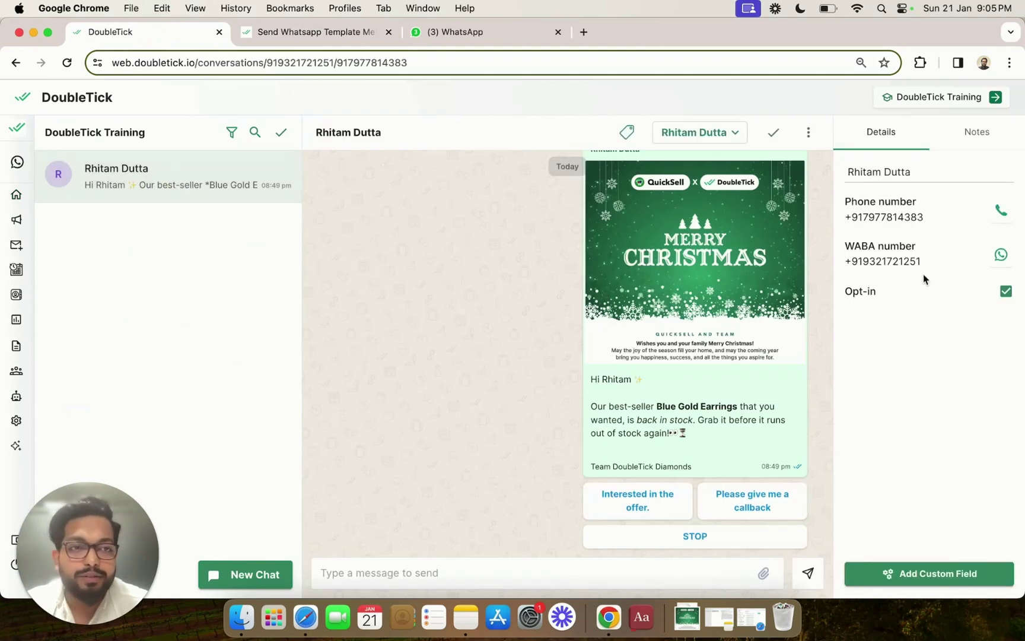
double_click(880, 218)
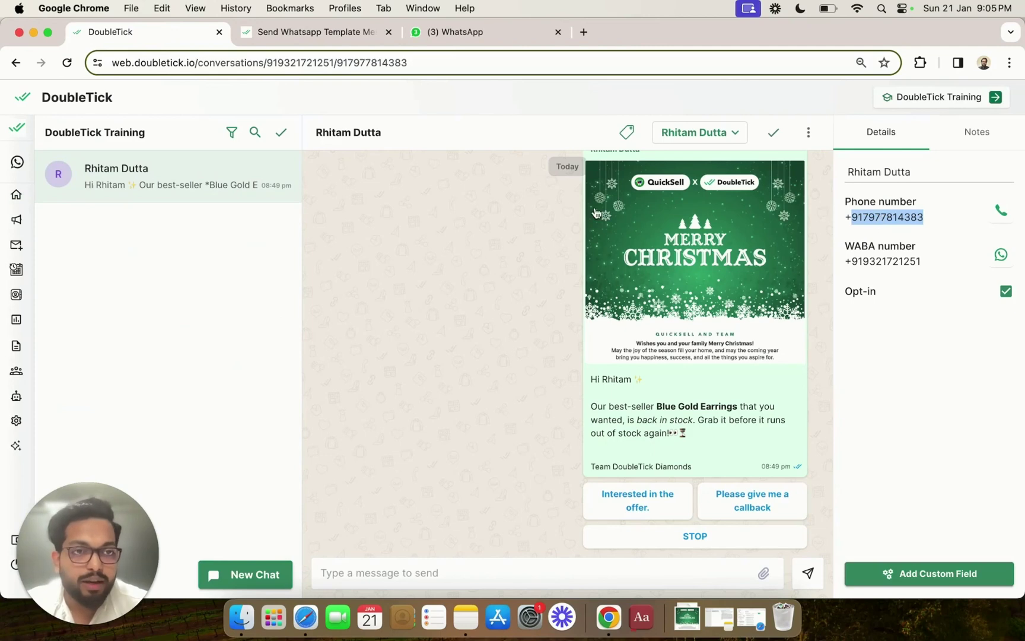
click(332, 35)
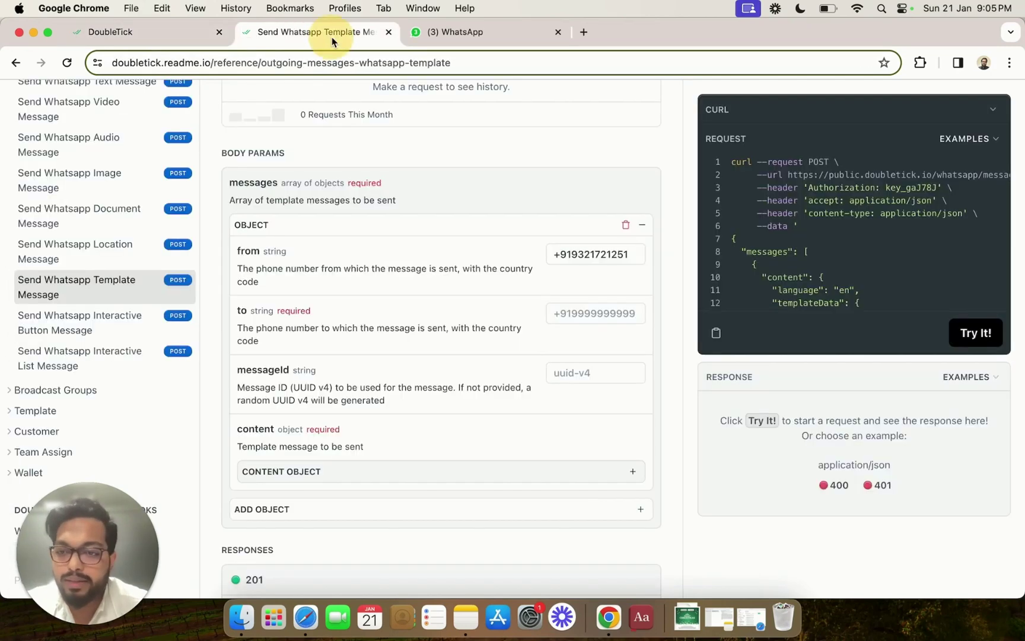
click(570, 313)
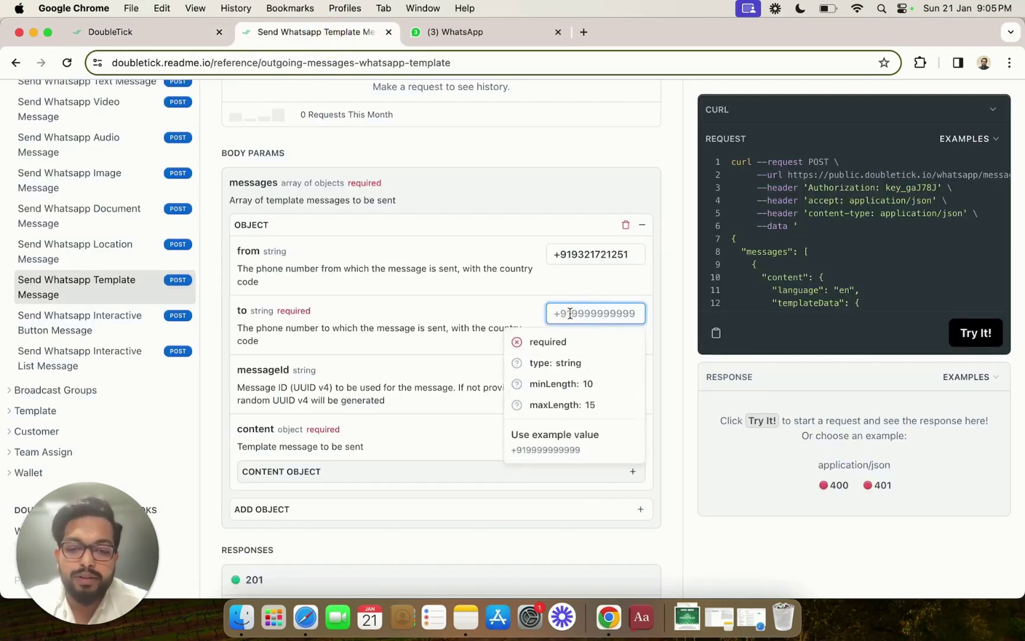
key(super+v)
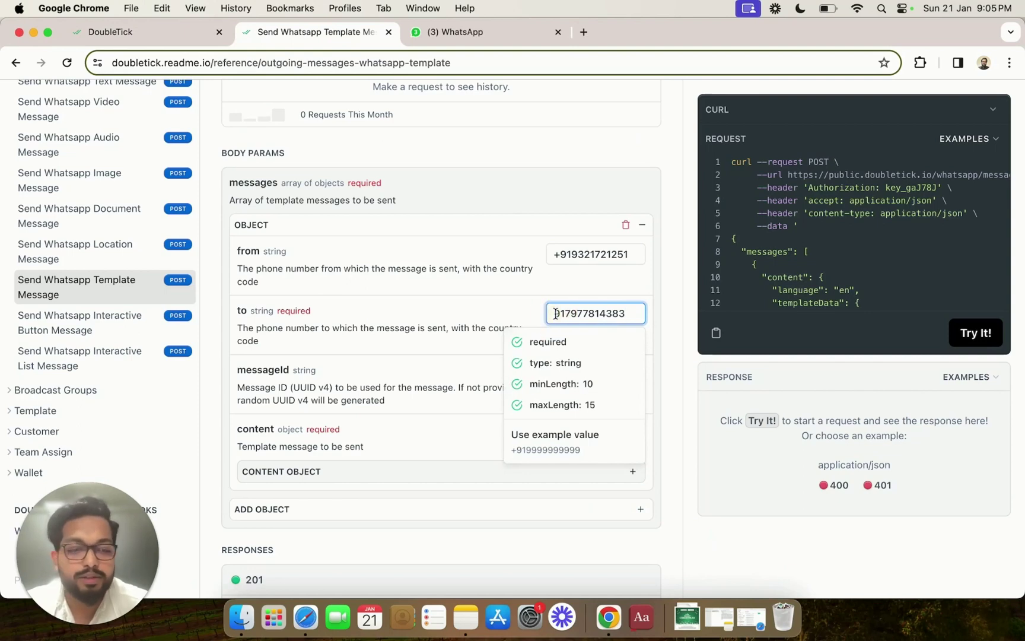
click(555, 313)
text(+)
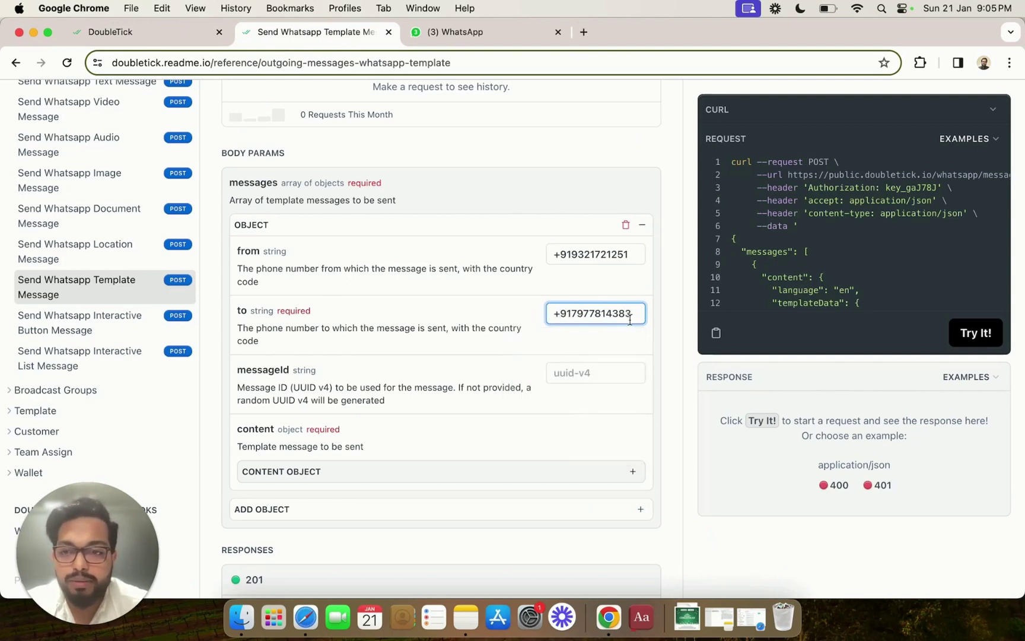
View the DoubleTick Training business contact's info in the WhatsApp Web chat, and return to the template message API reference.
click(498, 40)
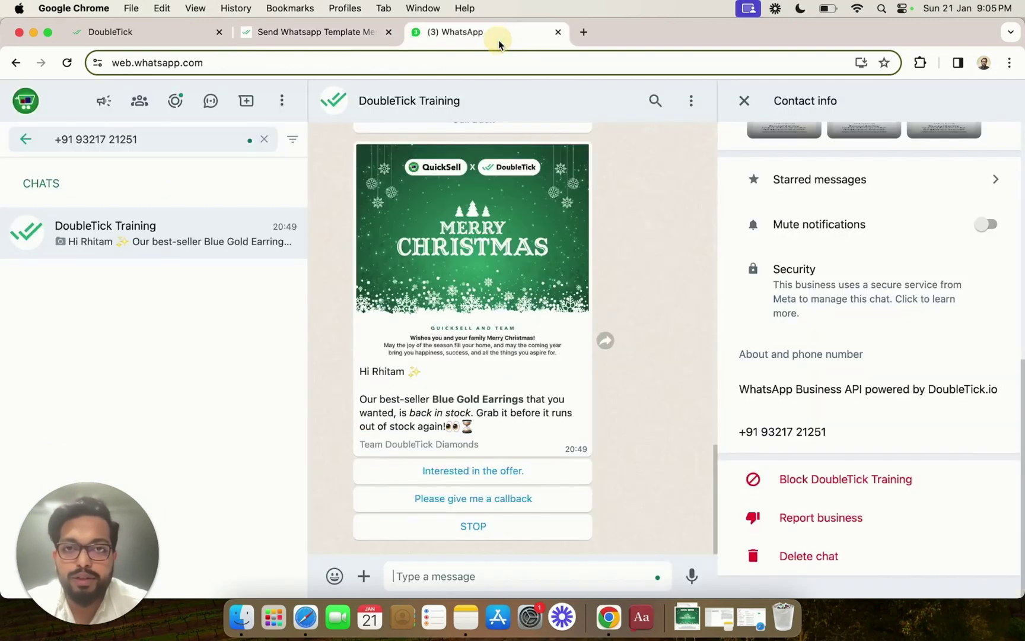
scroll(920, 355, up, 6)
scroll(919, 354, up, 3)
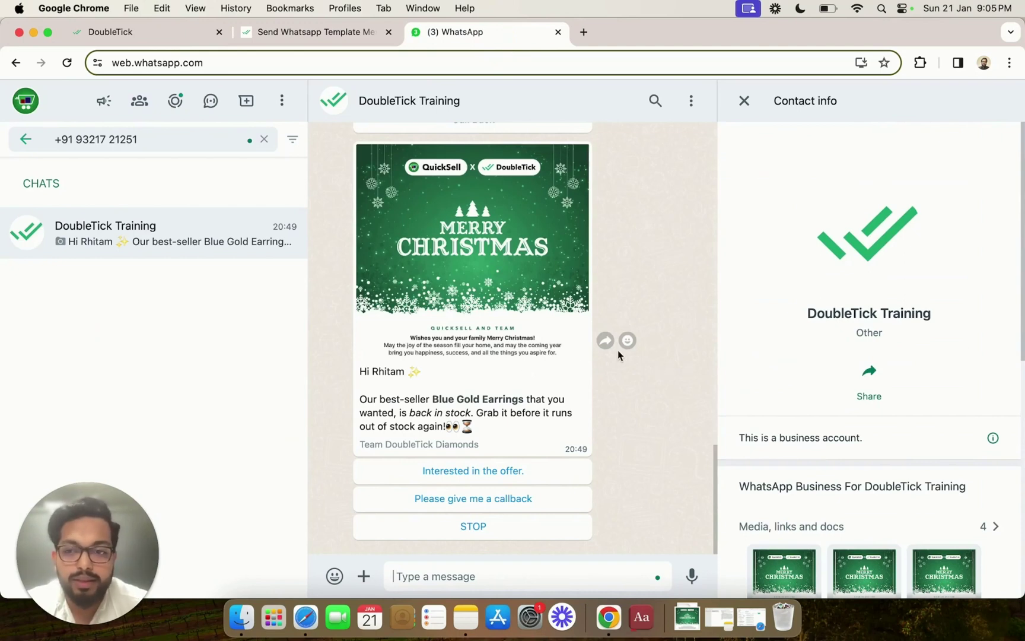
click(333, 38)
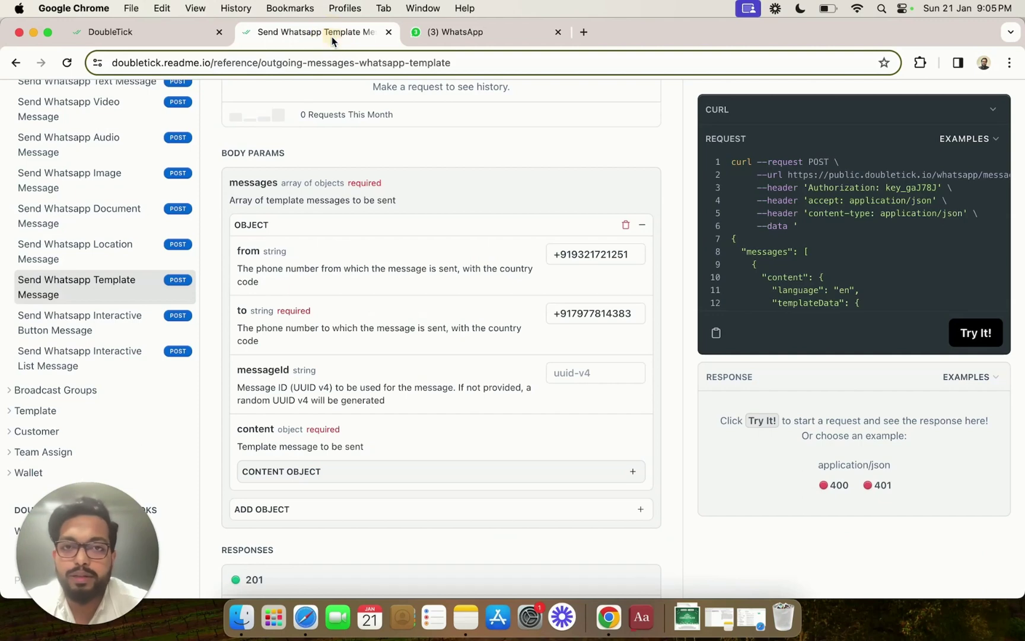
Leave messageId empty and expand the content object of the message in the body parameters.
click(586, 319)
scroll(487, 348, down, 3)
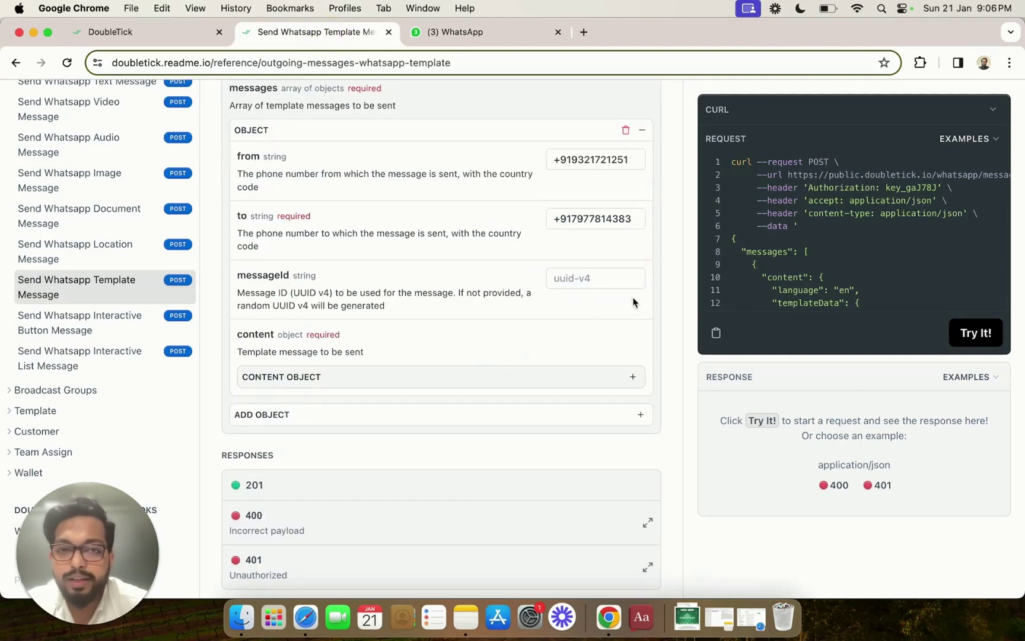
click(600, 282)
click(467, 328)
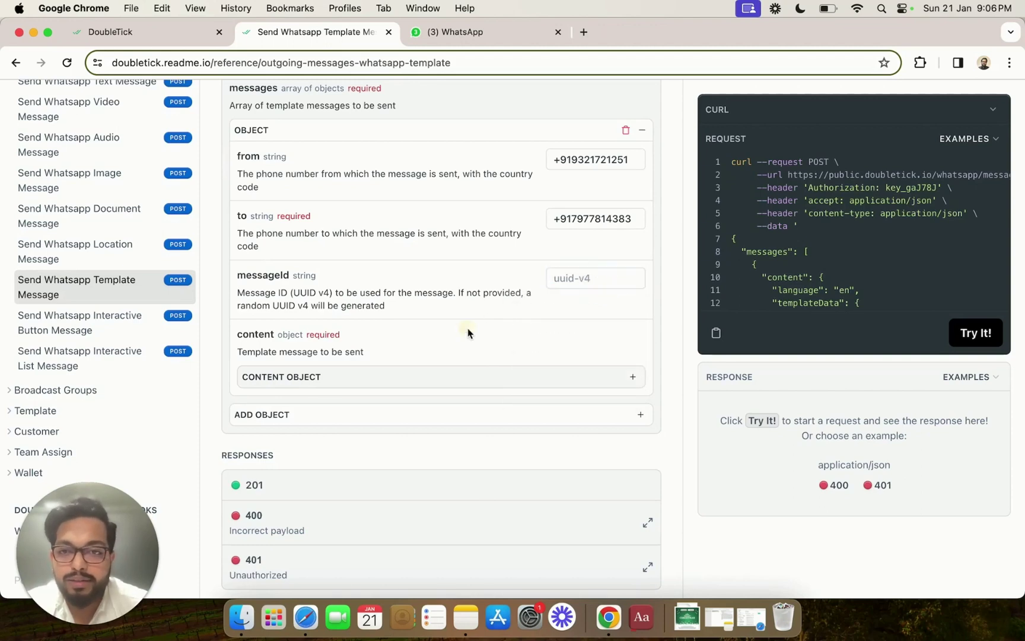
scroll(468, 330, down, 1)
scroll(468, 333, down, 3)
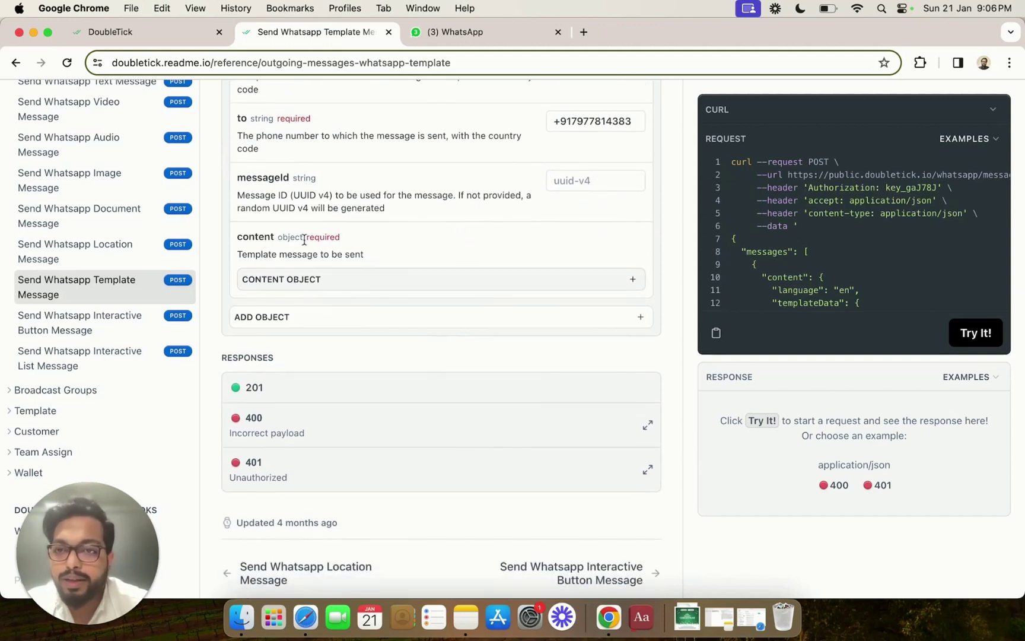
click(631, 281)
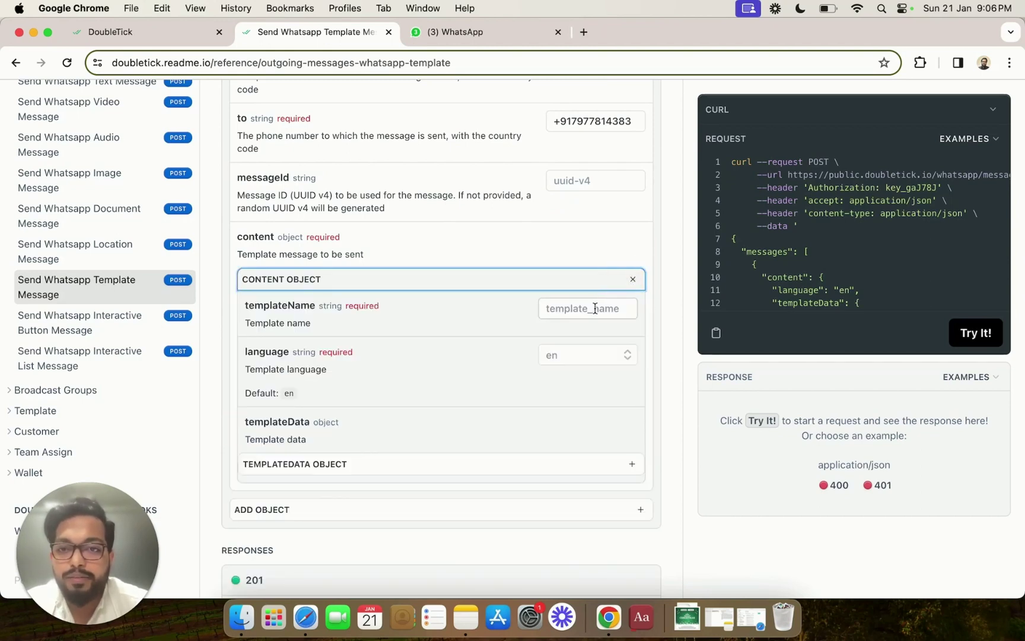
Open the Templates list in DoubleTick and keep it filtered to Approved templates.
click(595, 309)
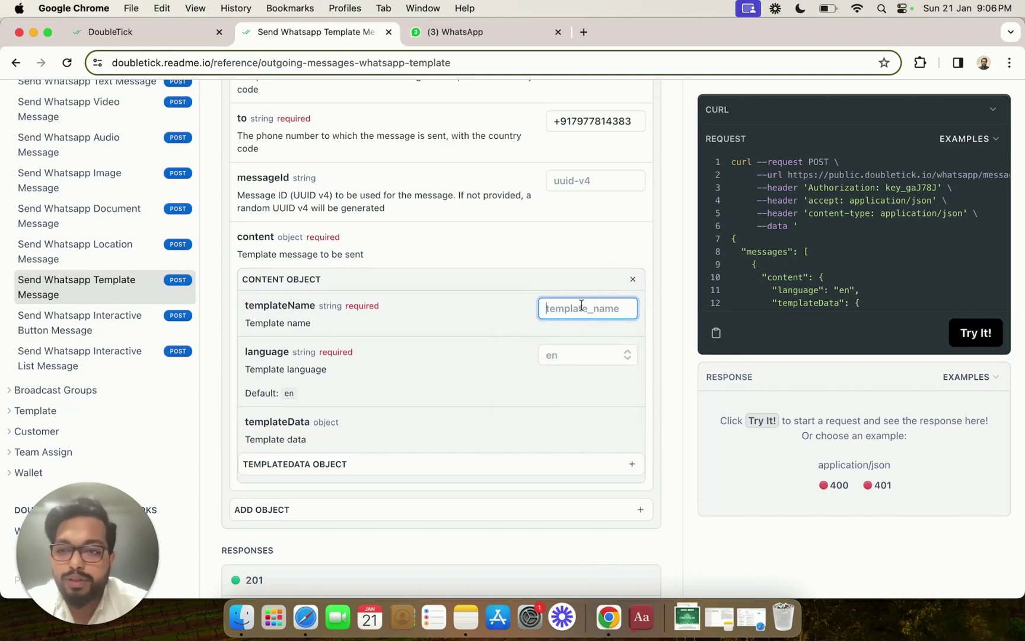
click(137, 32)
mouse_move(26, 245)
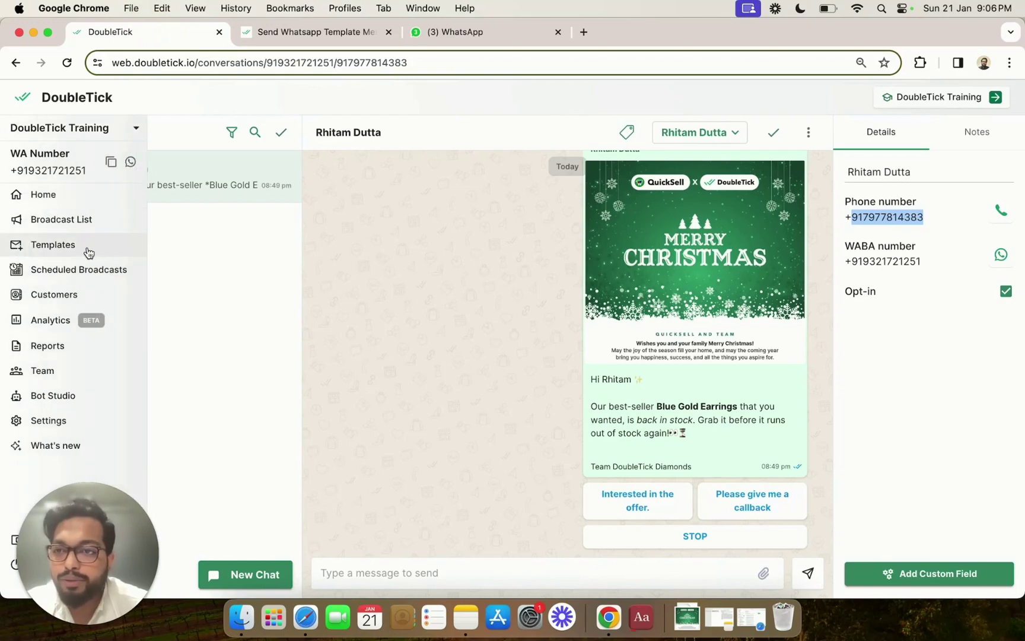
click(90, 255)
scroll(282, 376, down, 15)
scroll(281, 376, up, 4)
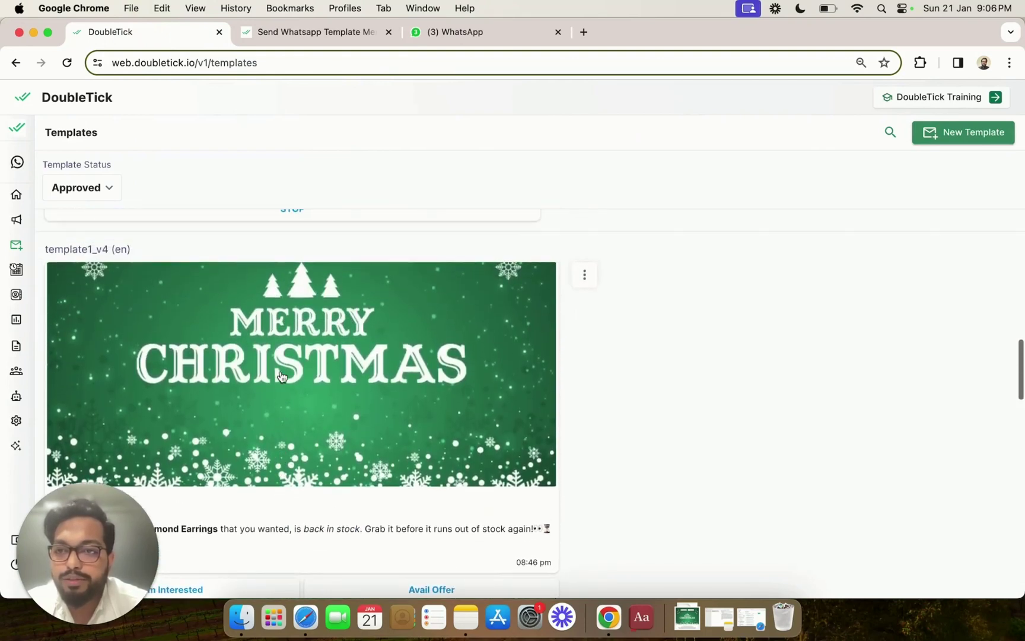
click(92, 189)
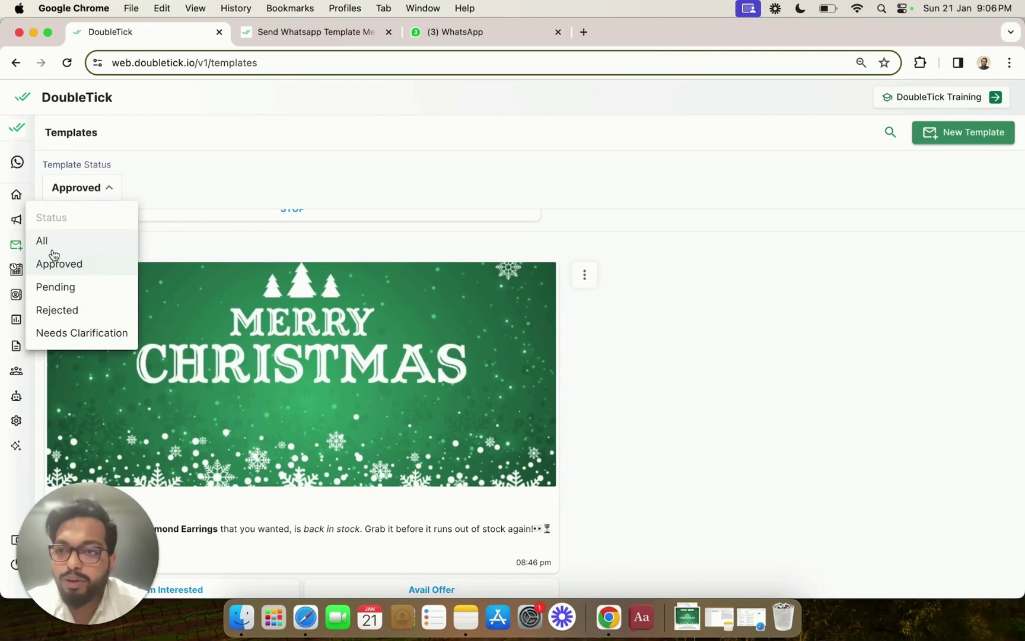
click(63, 264)
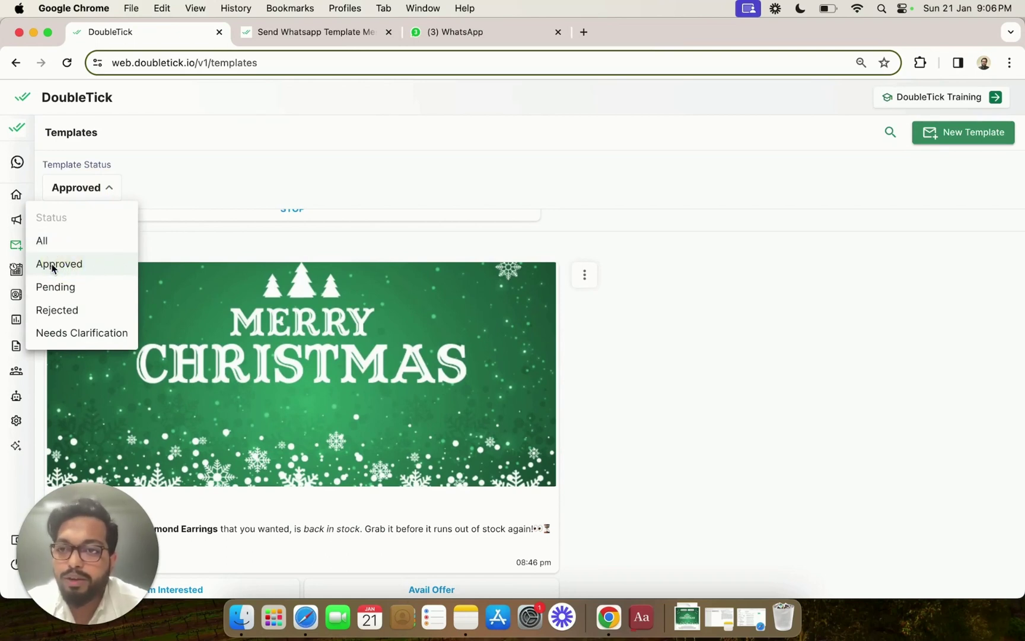
click(172, 254)
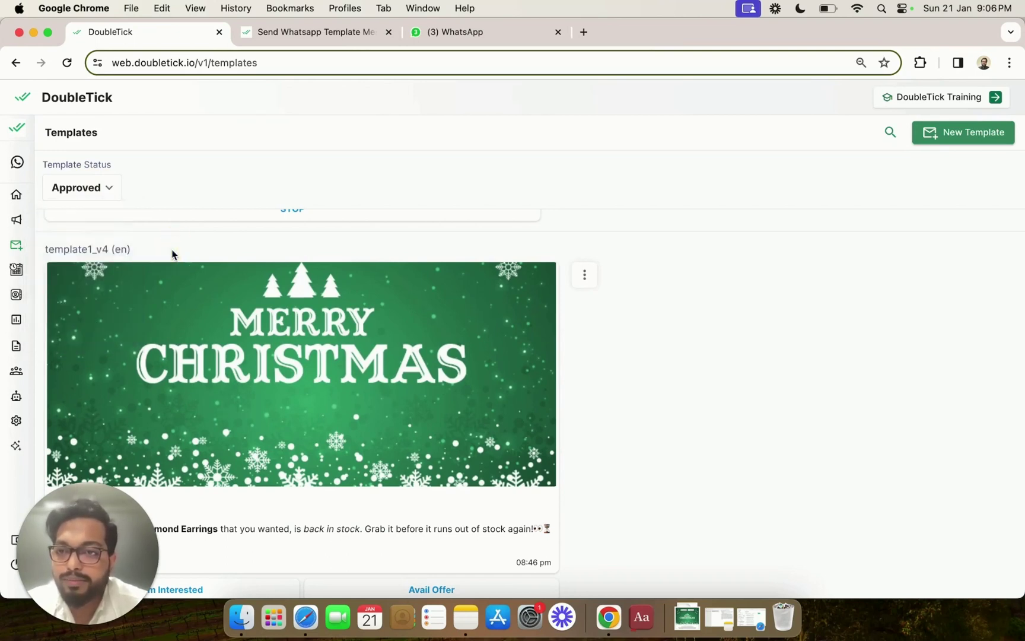
Copy the name template1_v4 of the Merry Christmas template and enter it as the content object's templateName in the API reference.
scroll(172, 253, down, 1)
drag(46, 242, 100, 245)
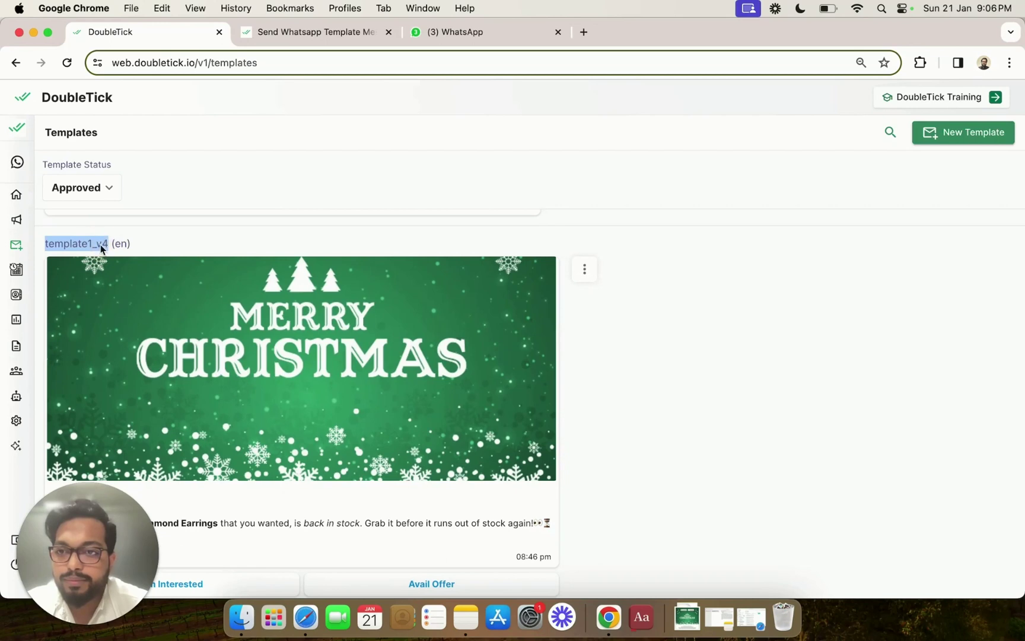
right_click(100, 244)
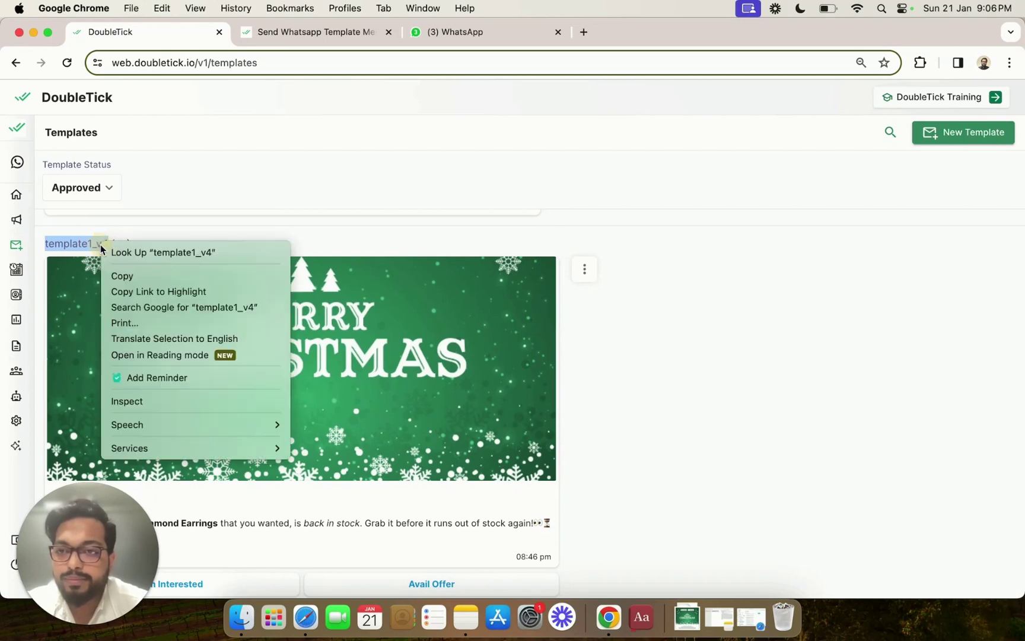
click(126, 275)
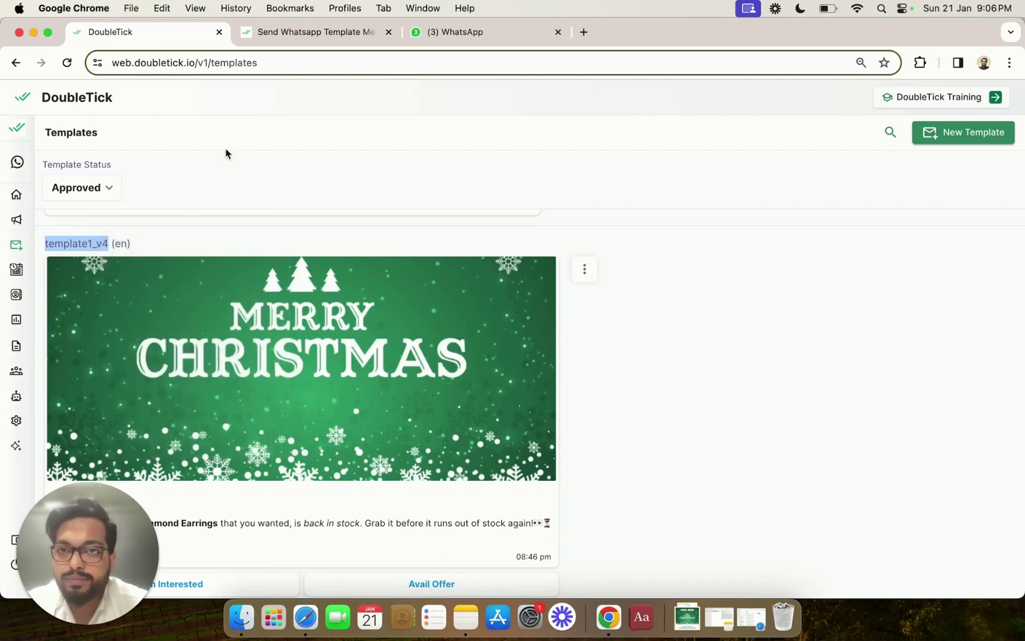
click(311, 37)
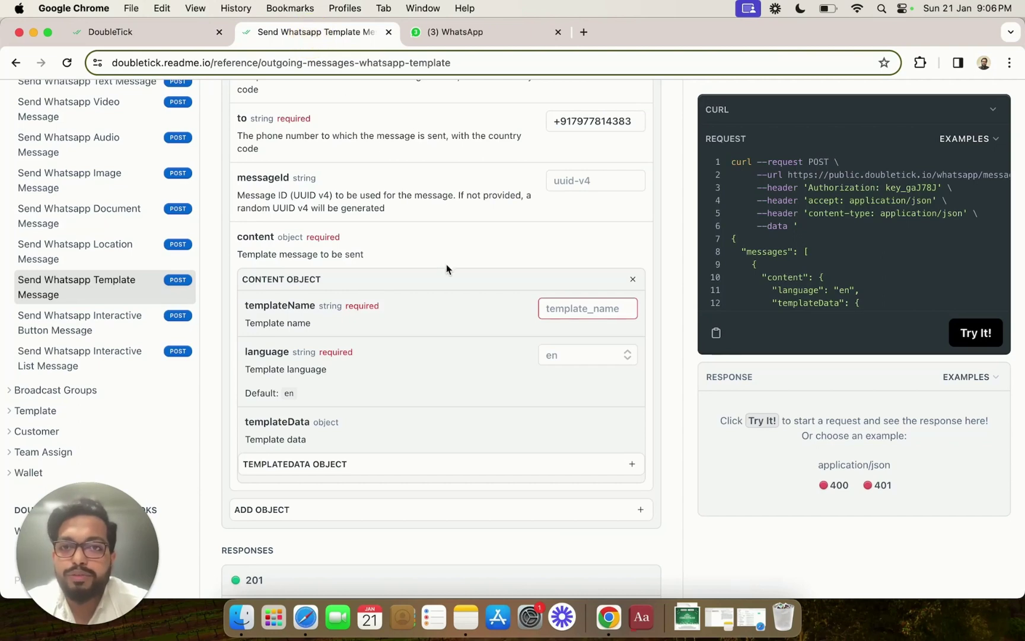
click(587, 310)
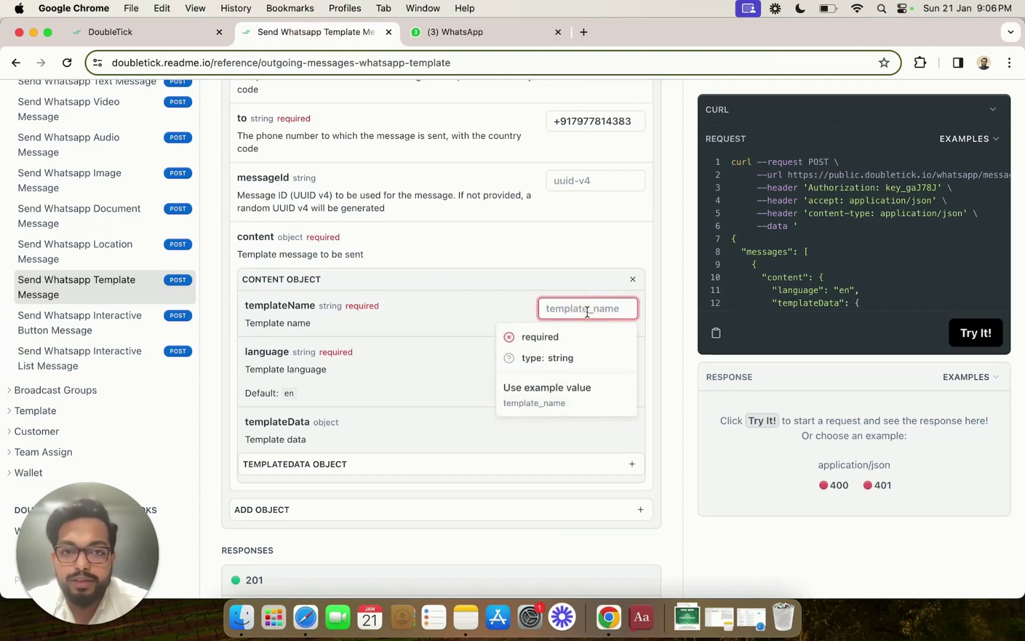
right_click(587, 310)
click(630, 413)
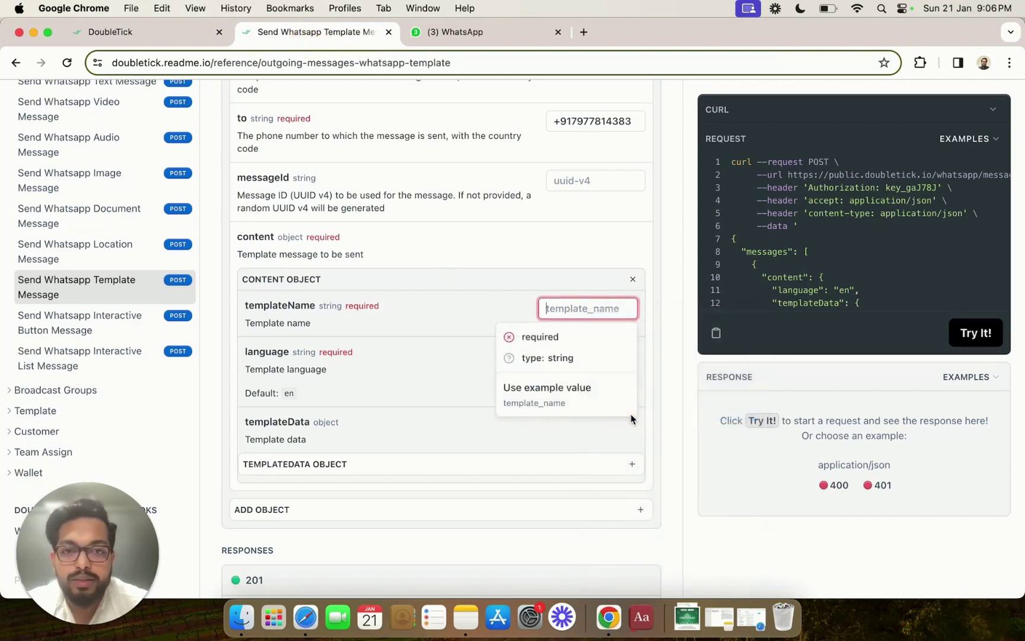
click(462, 360)
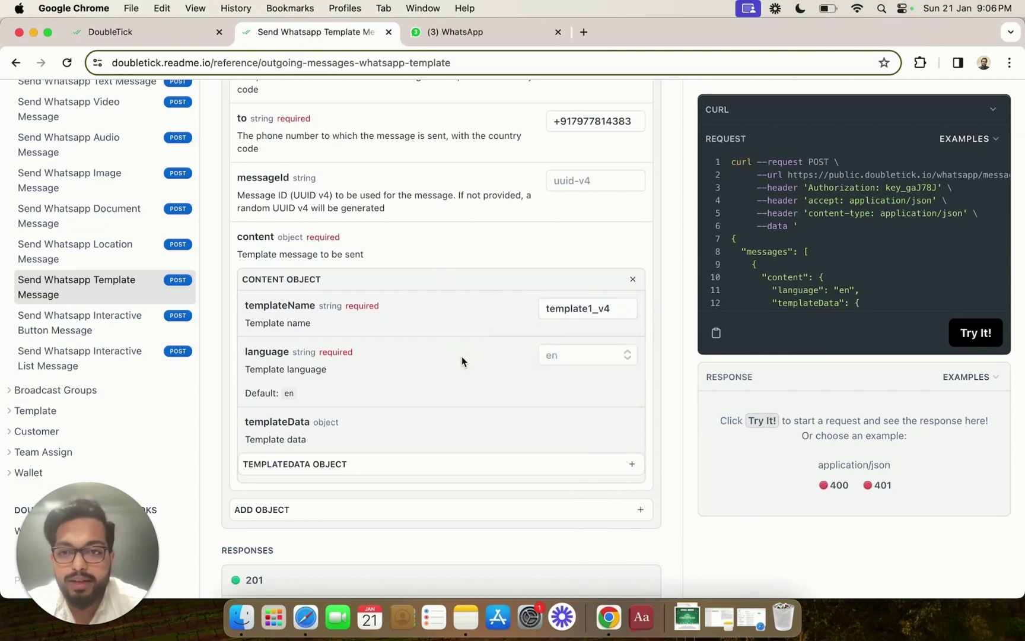
Check the template's language code in DoubleTick and keep the content object's language set to en.
scroll(462, 360, down, 3)
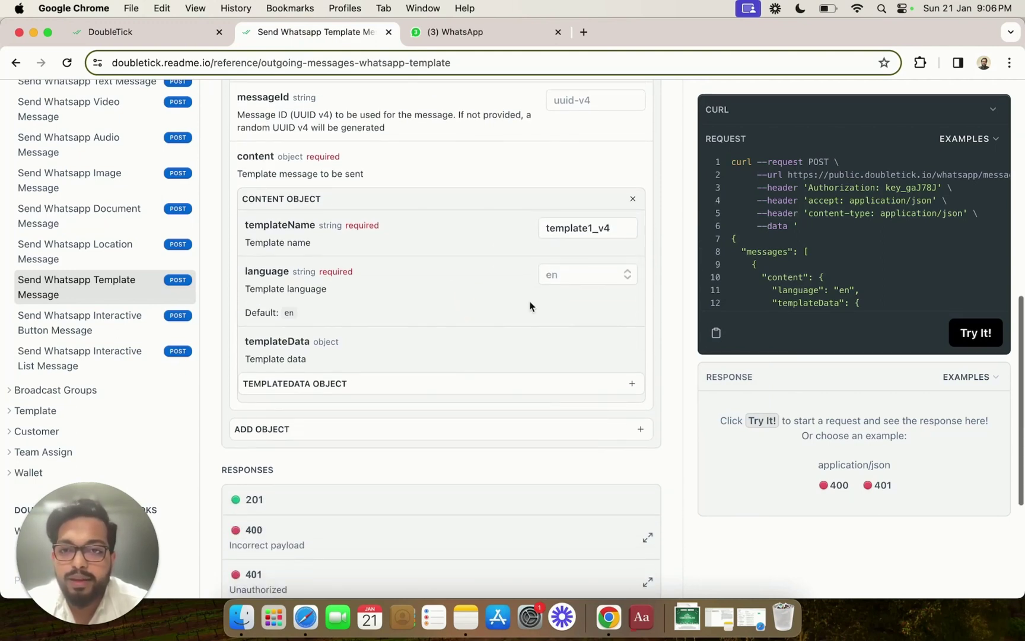
click(600, 280)
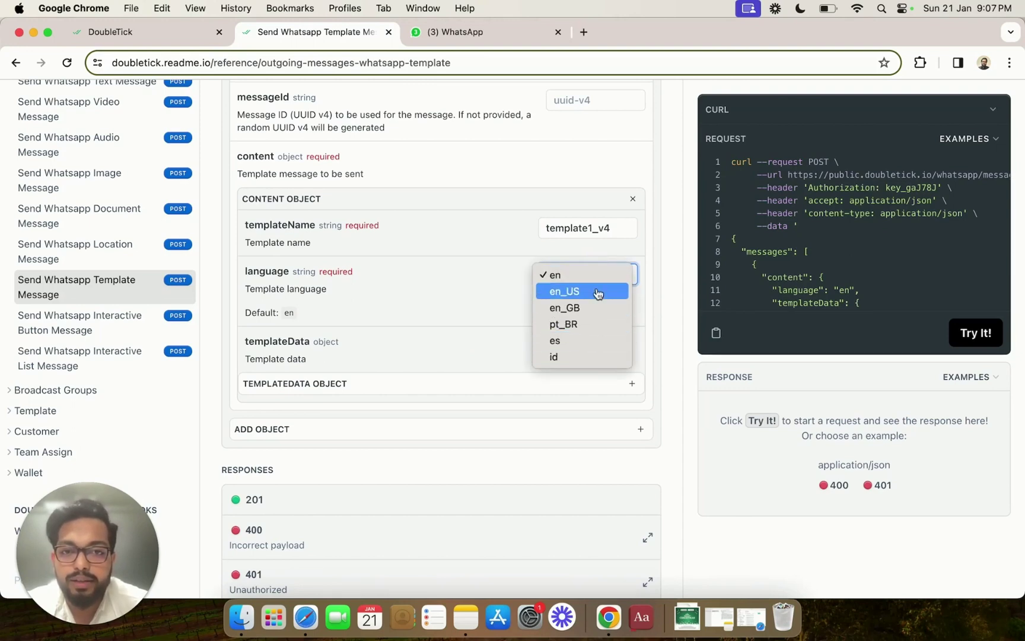
click(162, 32)
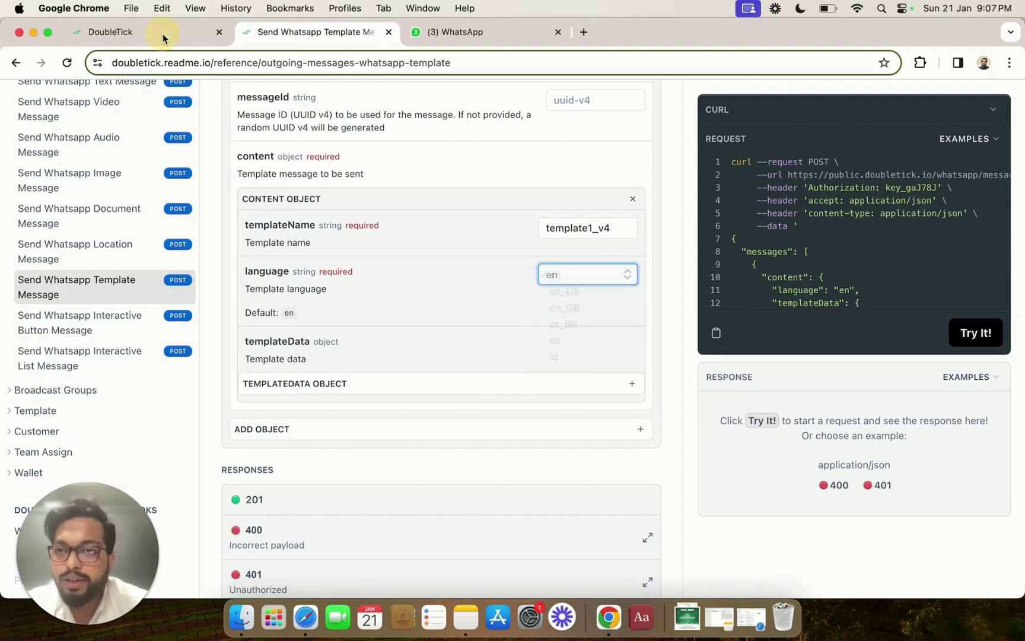
click(163, 32)
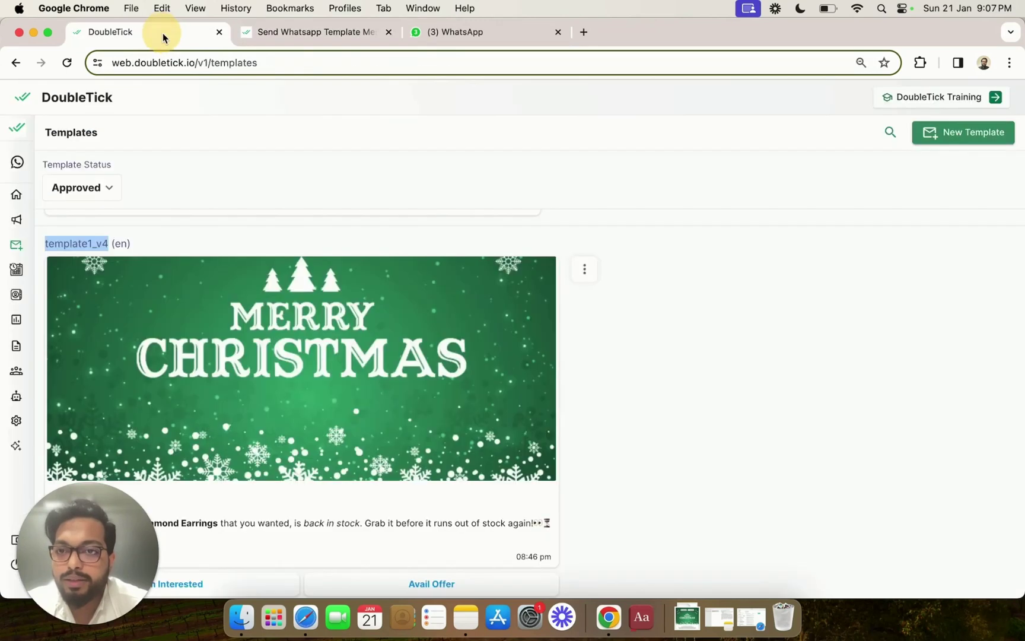
double_click(121, 243)
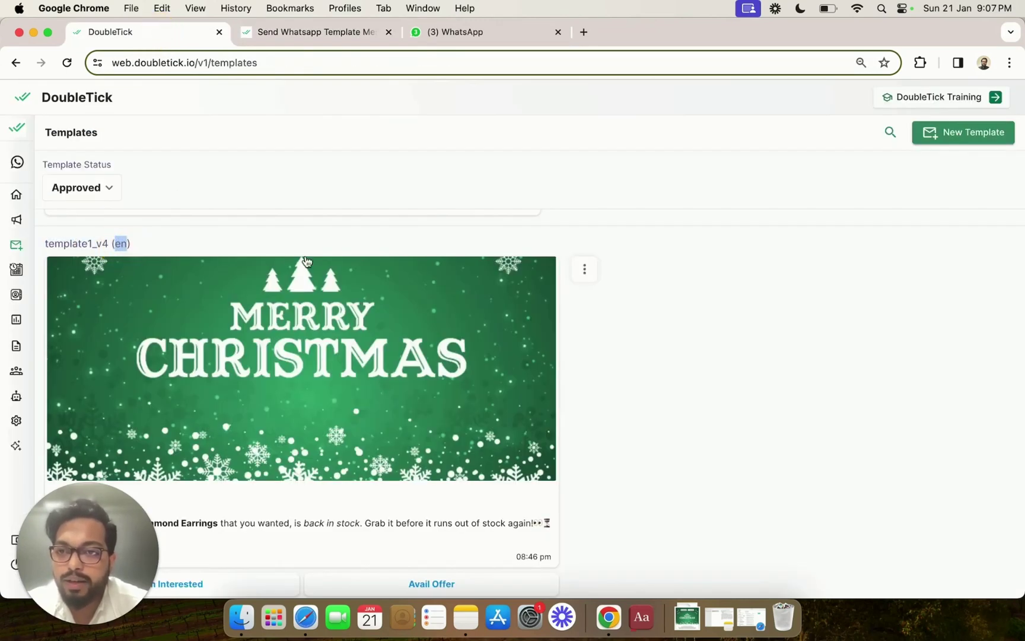
click(321, 32)
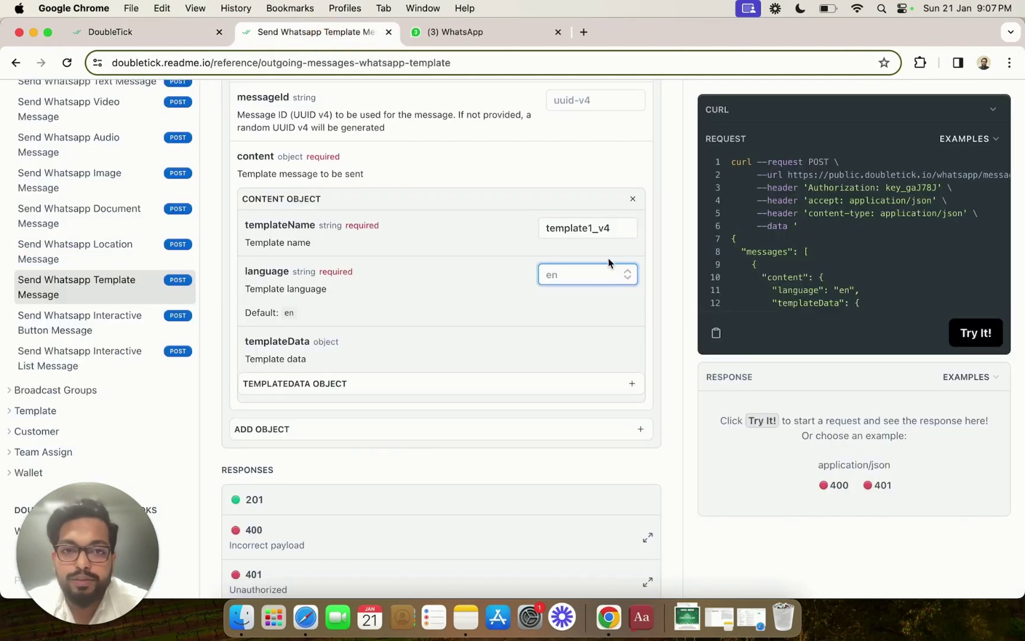
click(552, 277)
Expand the templateData object and its header object, and review the header fields.
scroll(534, 346, down, 2)
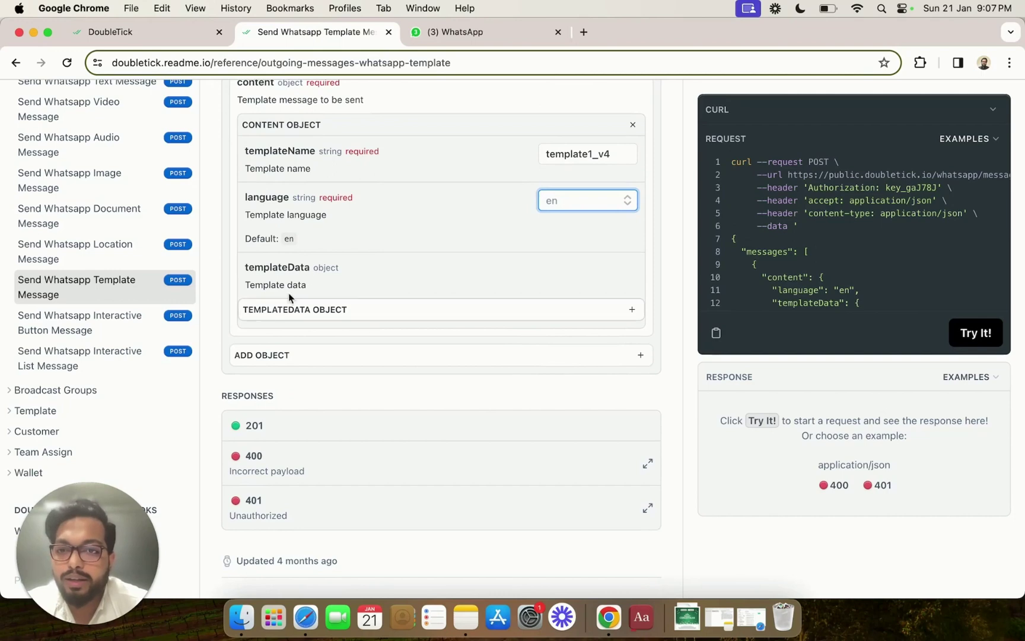
click(337, 310)
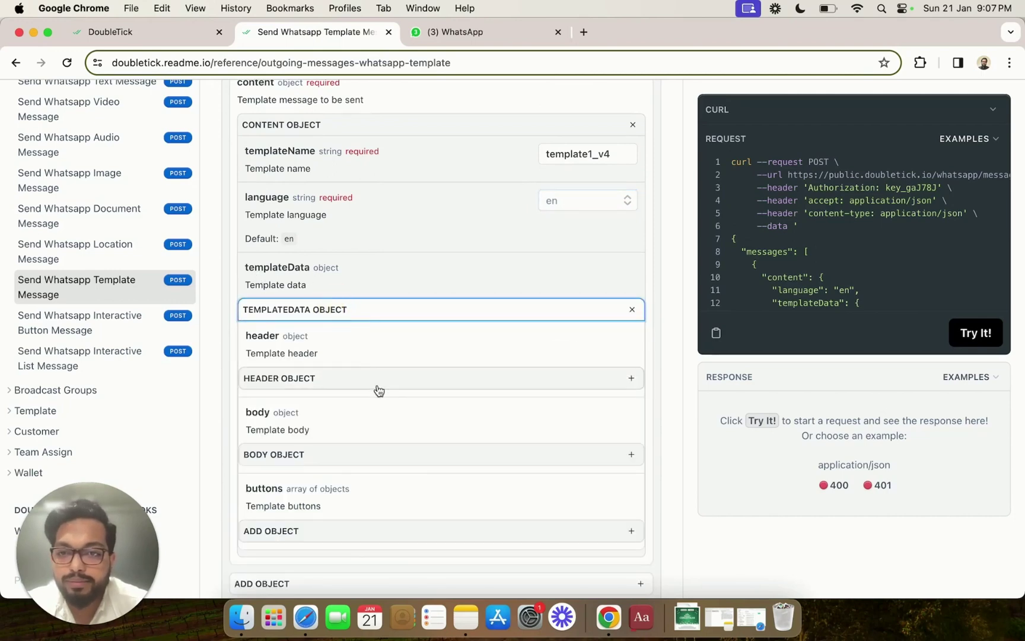
scroll(378, 389, down, 3)
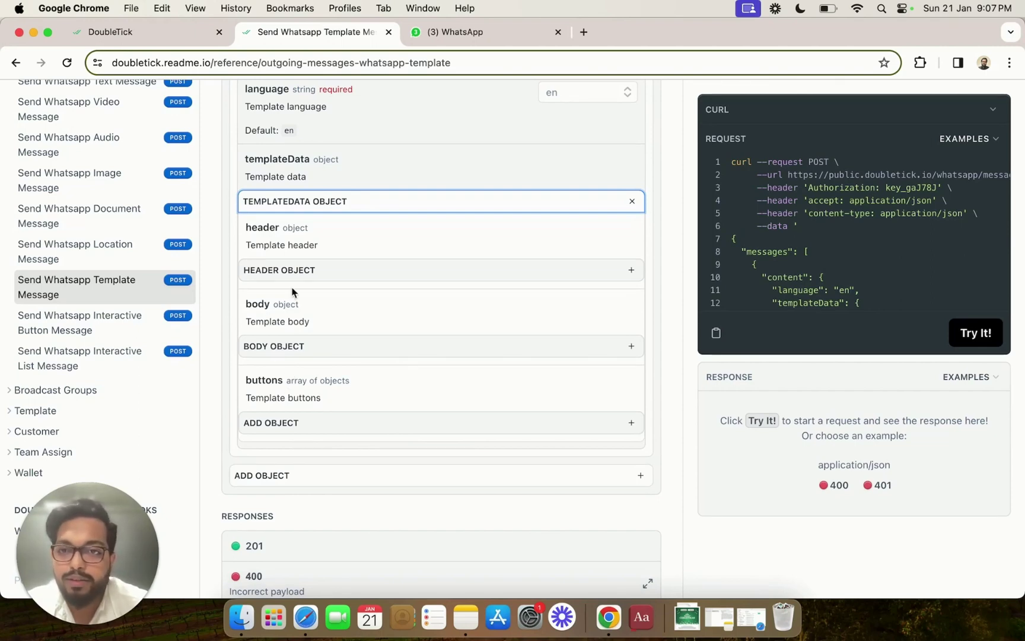
click(312, 272)
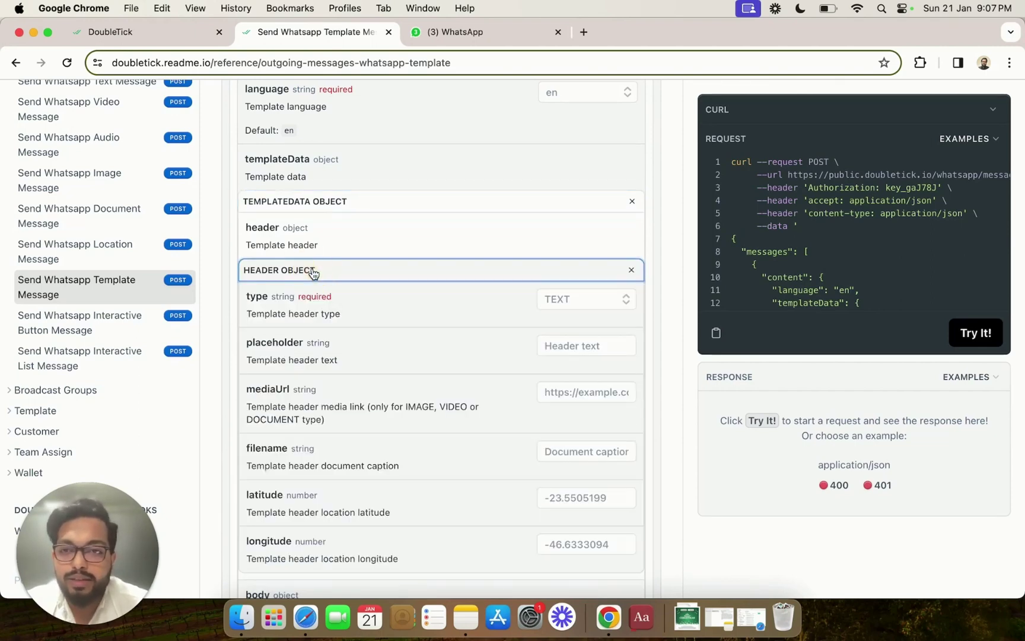
scroll(313, 272, down, 1)
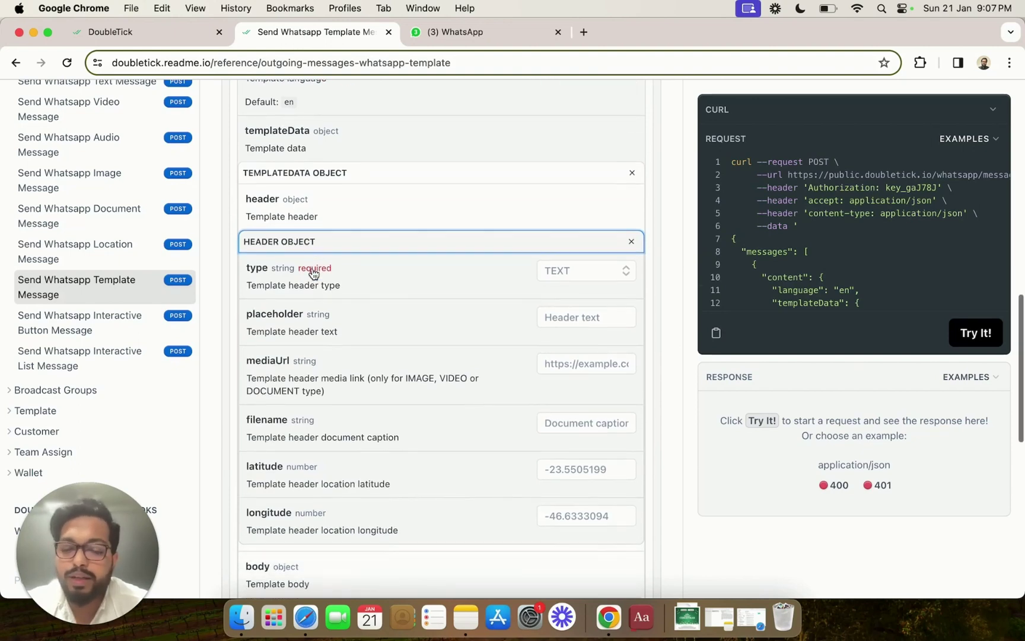
scroll(312, 273, down, 1)
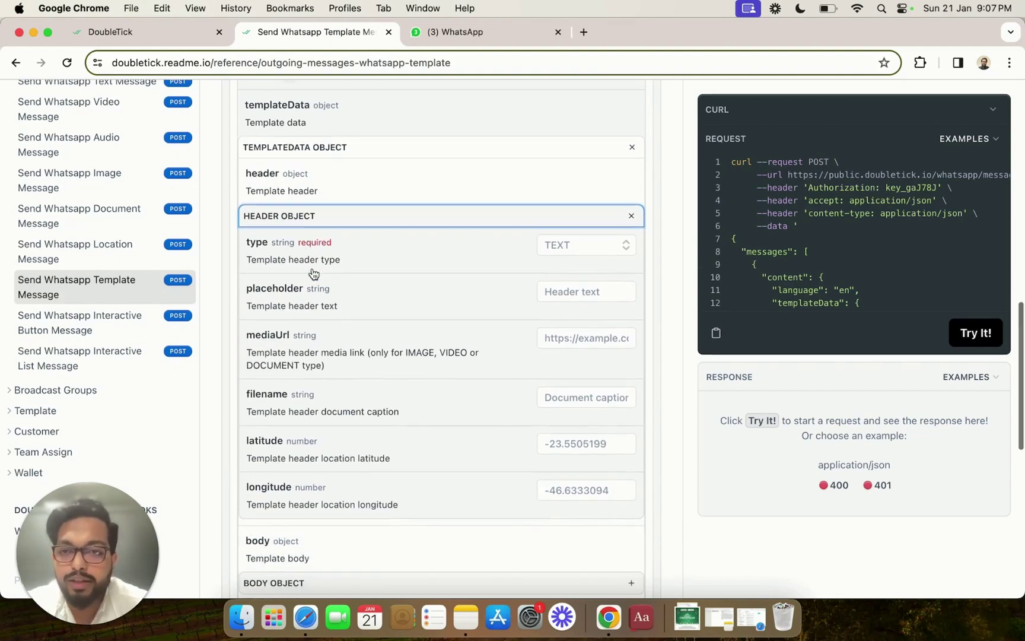
scroll(313, 273, down, 1)
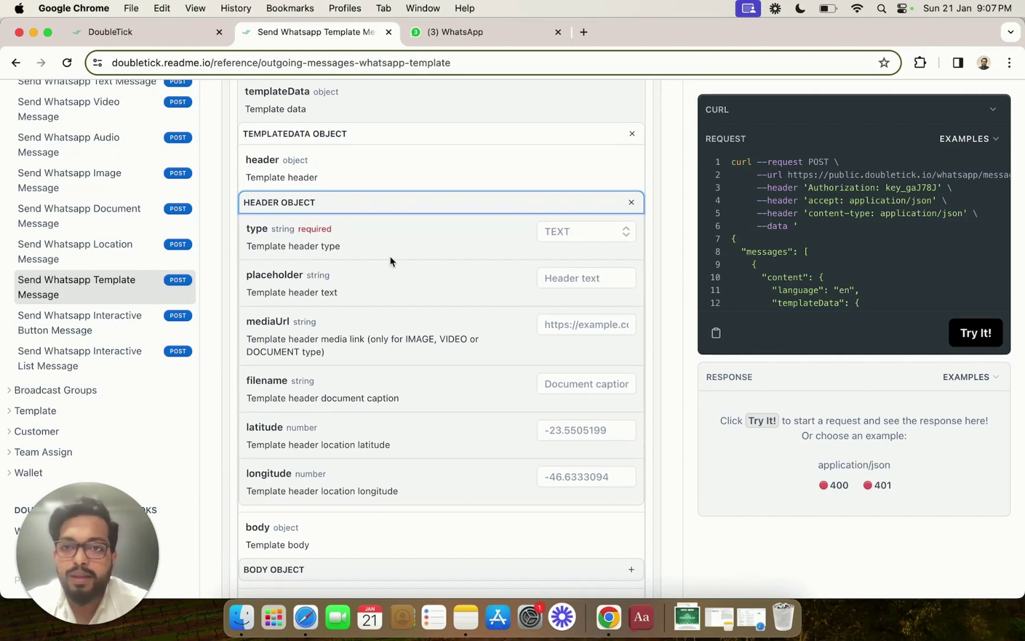
scroll(389, 259, down, 1)
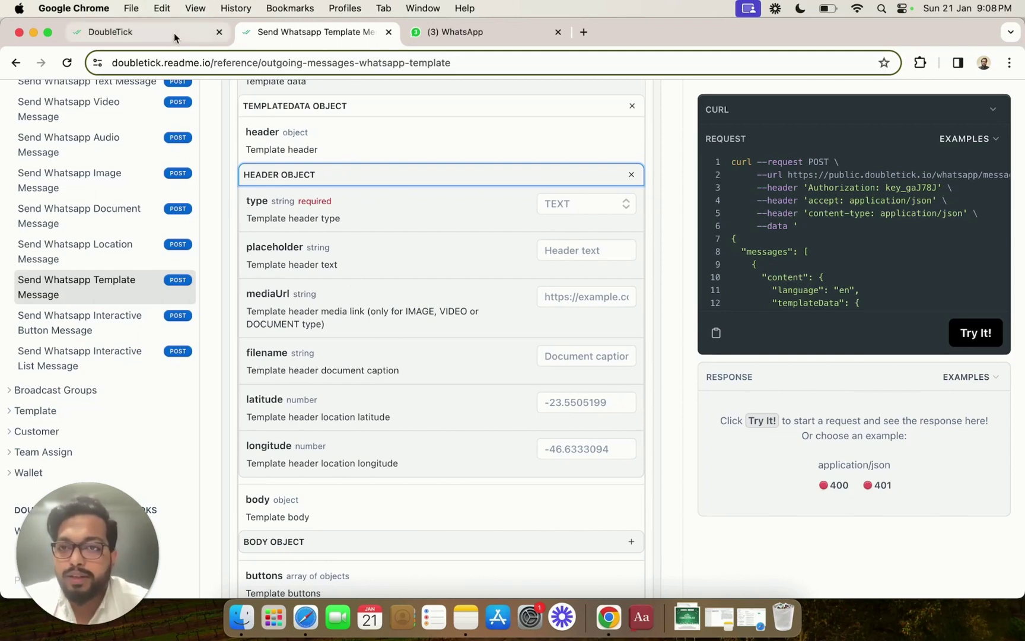
scroll(347, 211, up, 5)
scroll(345, 212, up, 2)
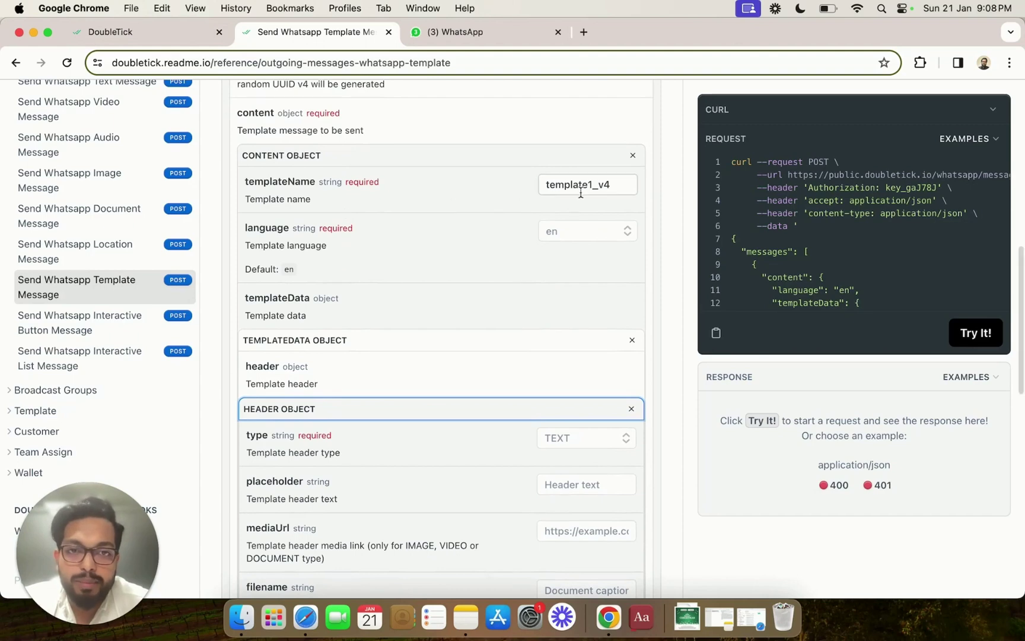
Check the header of template1_v4 in DoubleTick and set the header object's type to IMAGE in the API reference.
click(108, 35)
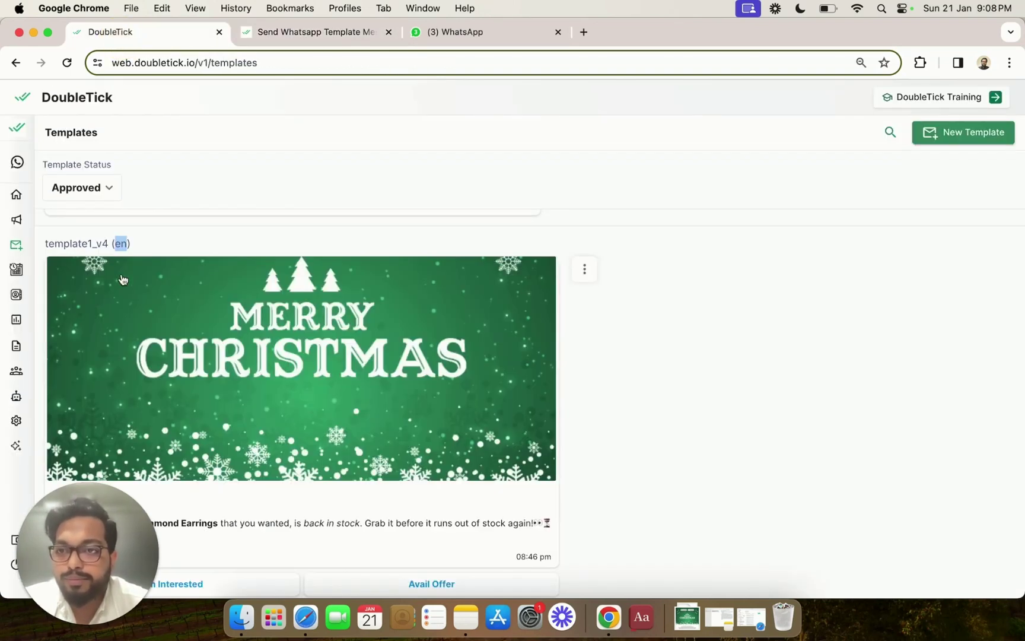
scroll(249, 291, down, 2)
scroll(243, 305, up, 1)
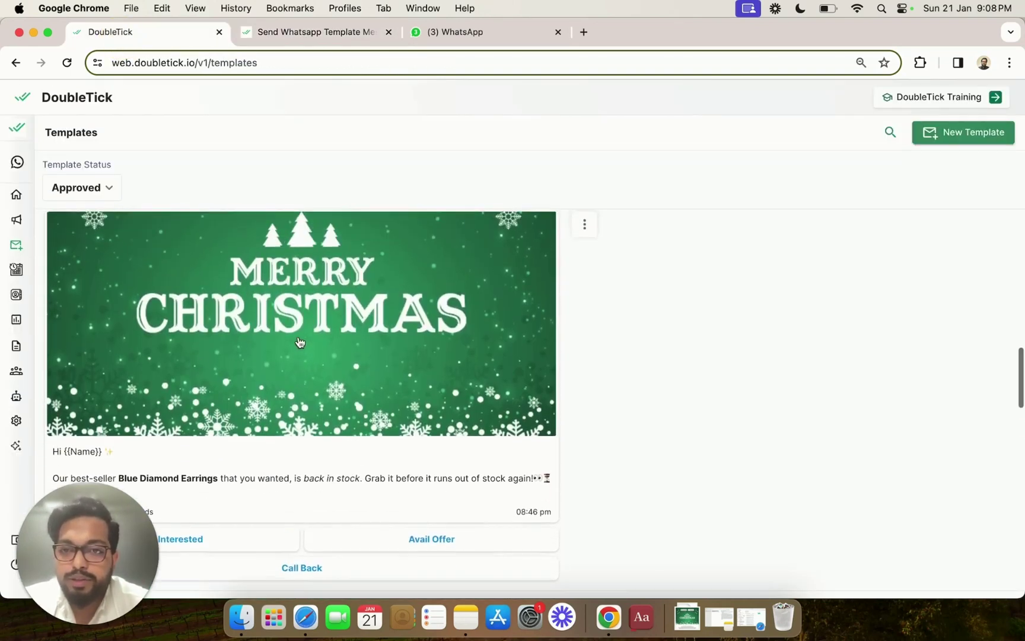
click(291, 37)
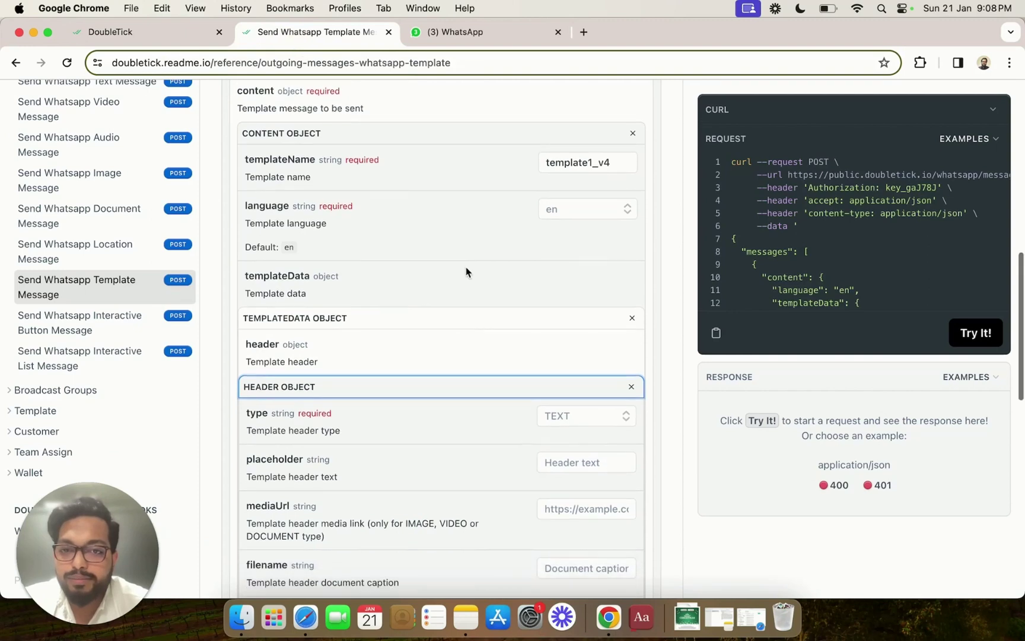
scroll(466, 272, down, 3)
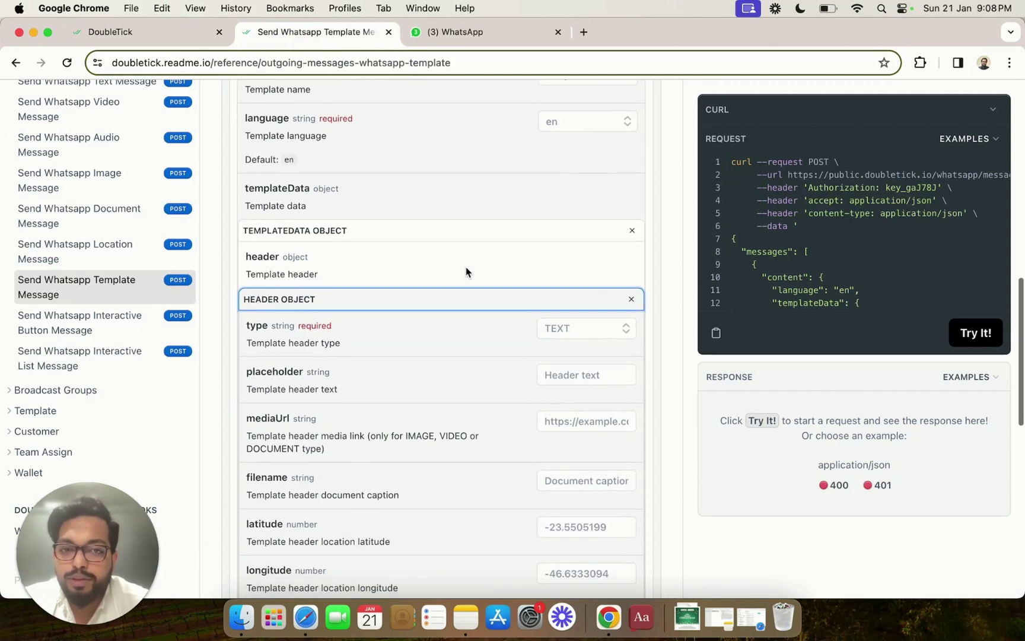
click(584, 335)
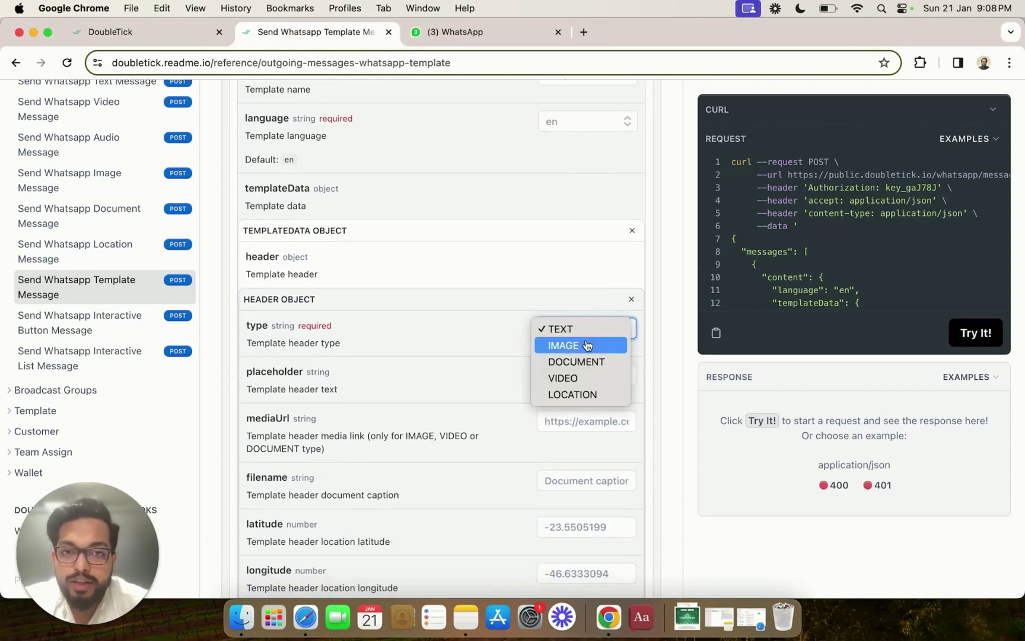
click(579, 350)
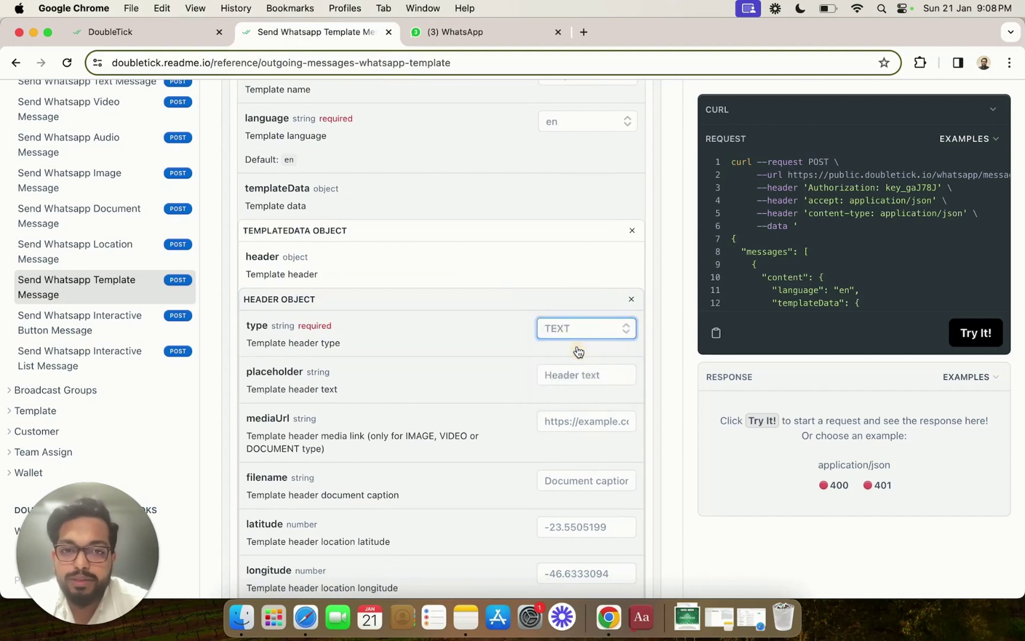
Open drive.google.com in a new browser tab and go to the Images for WA API folder in My Drive.
scroll(579, 361, down, 6)
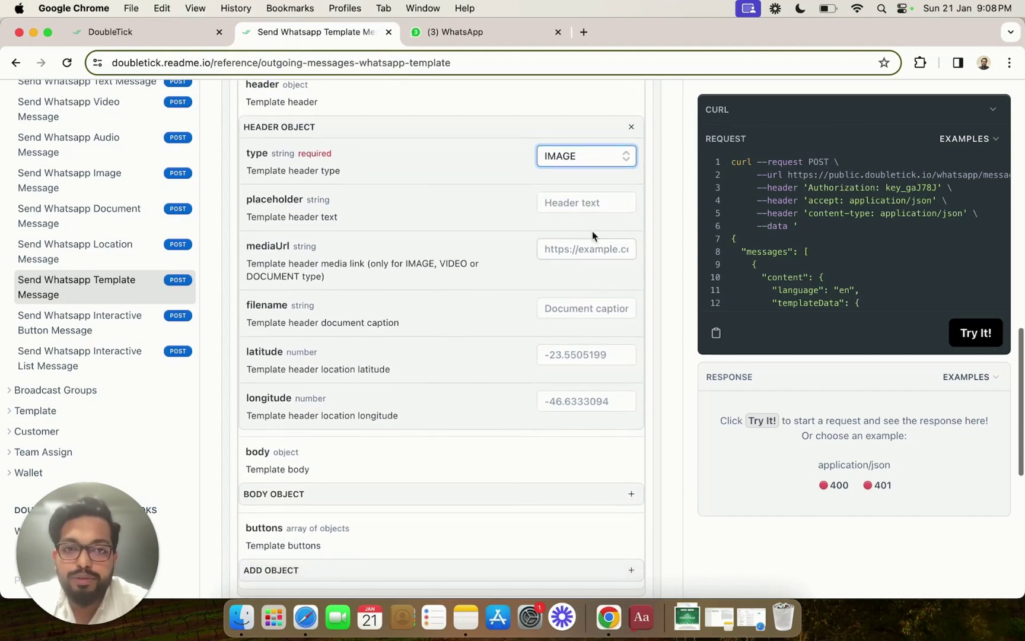
click(572, 247)
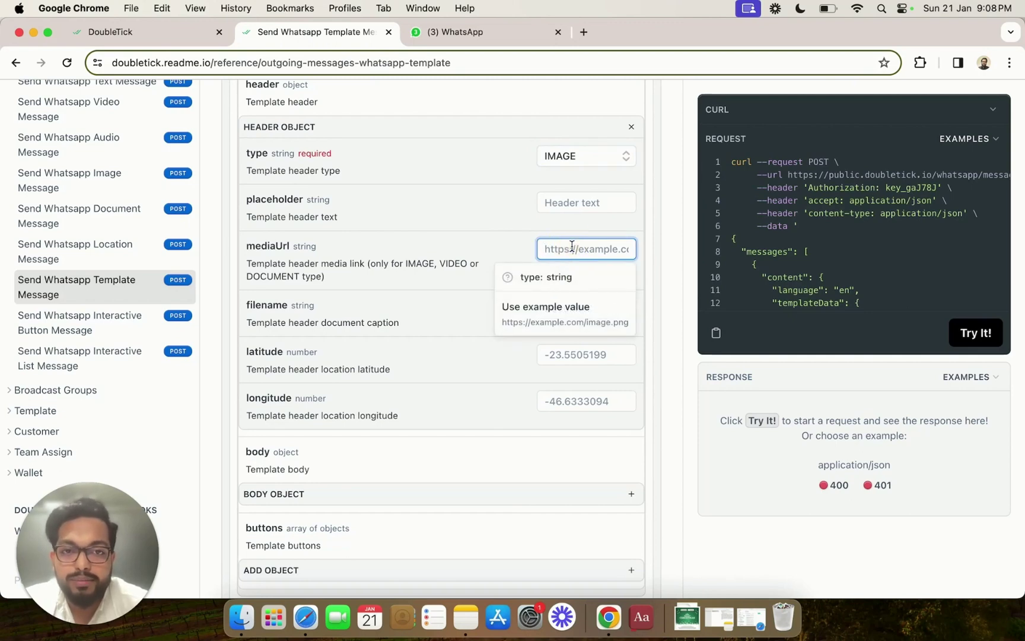
click(583, 32)
click(573, 60)
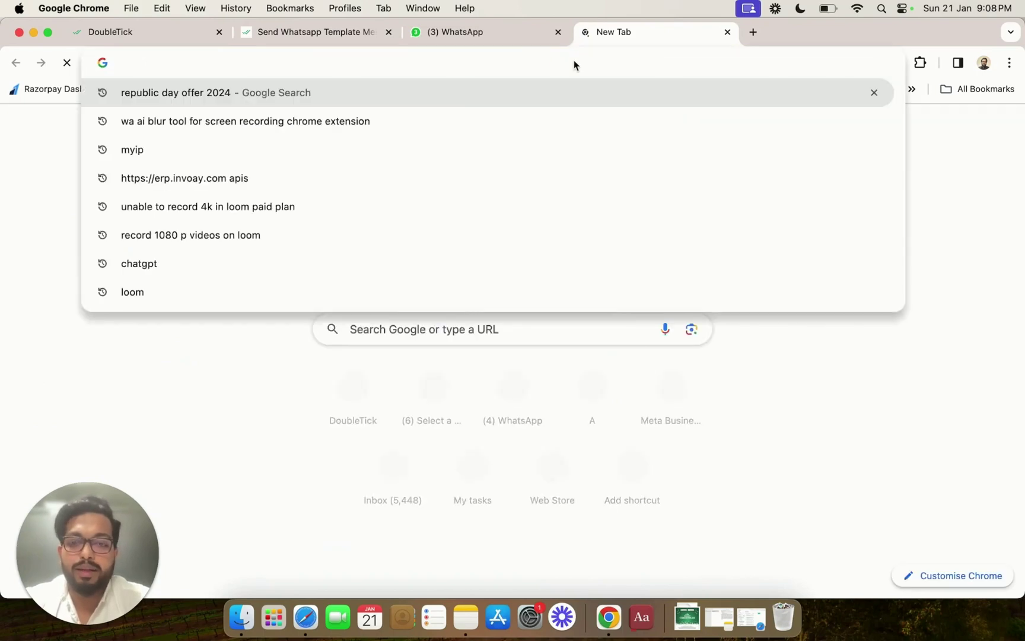
text(do)
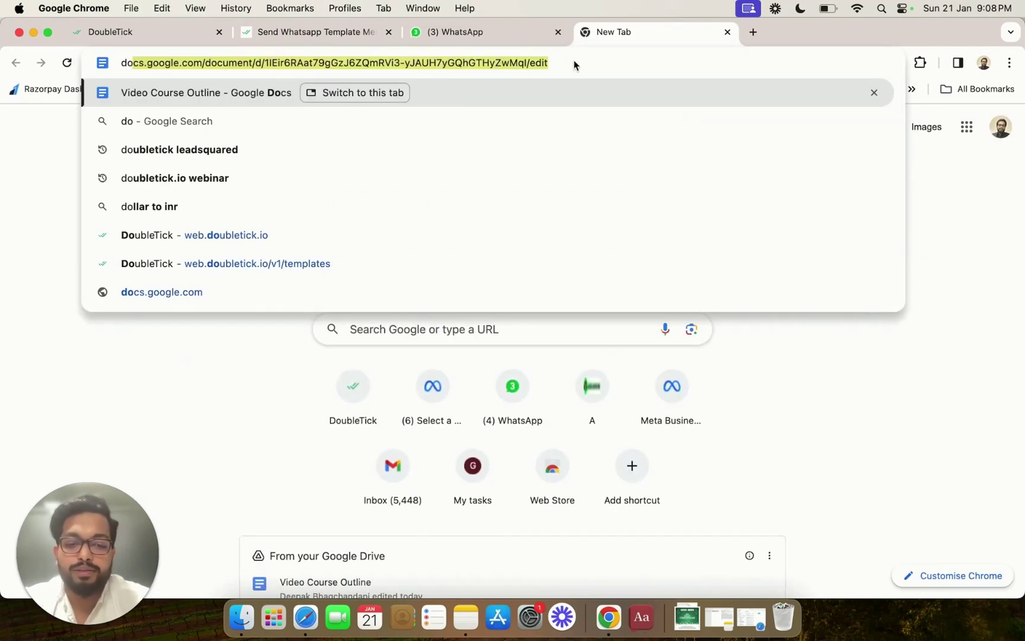
text(rive)
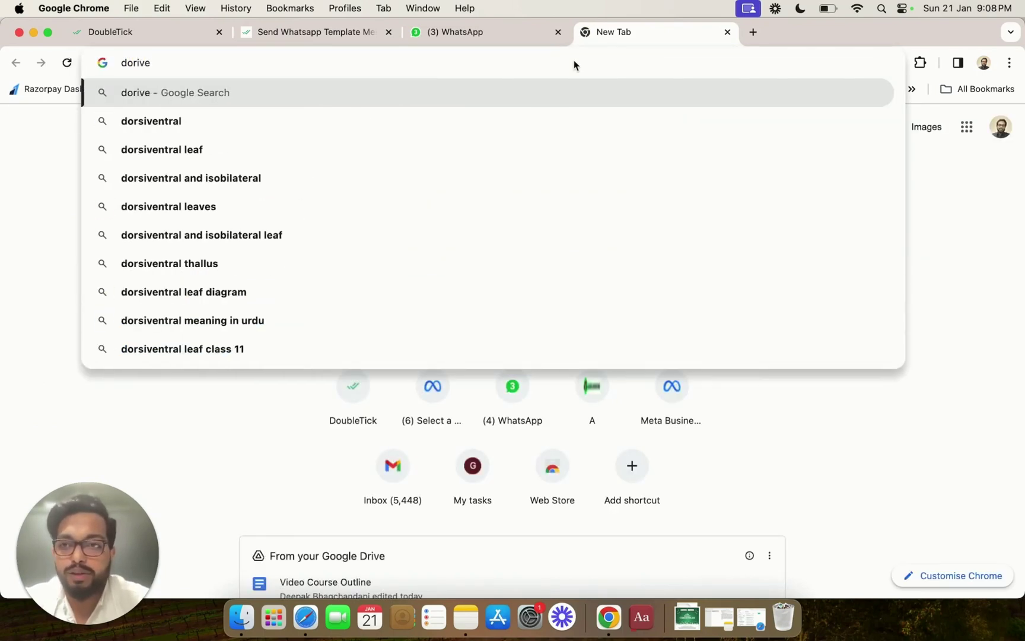
key(BackSpace)
key(BackSpace)
key(BackSpace)
key(BackSpace)
key(BackSpace)
key(BackSpace)
text(drive.goo)
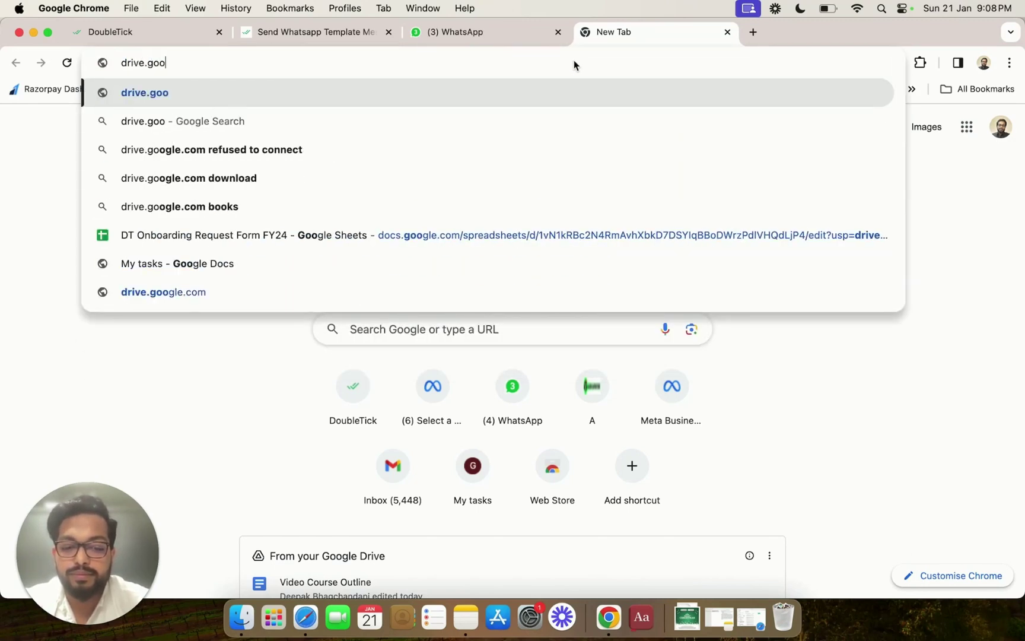
text(gle.com)
key(Return)
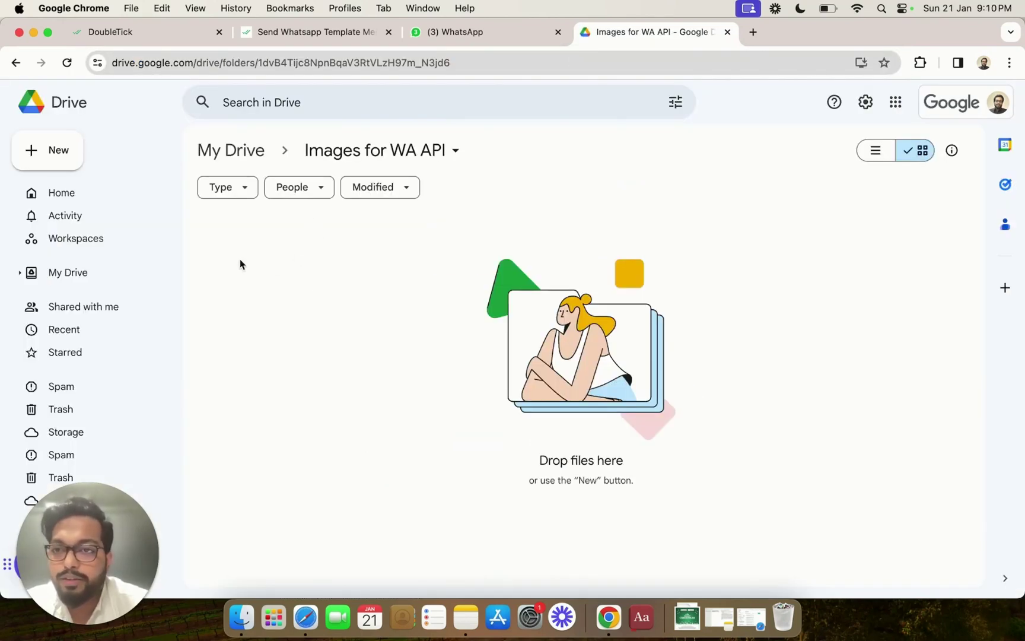
Upload Christmas.png and DT Upload DP logo.jpg from Downloads to the Images for WA API folder.
right_click(260, 243)
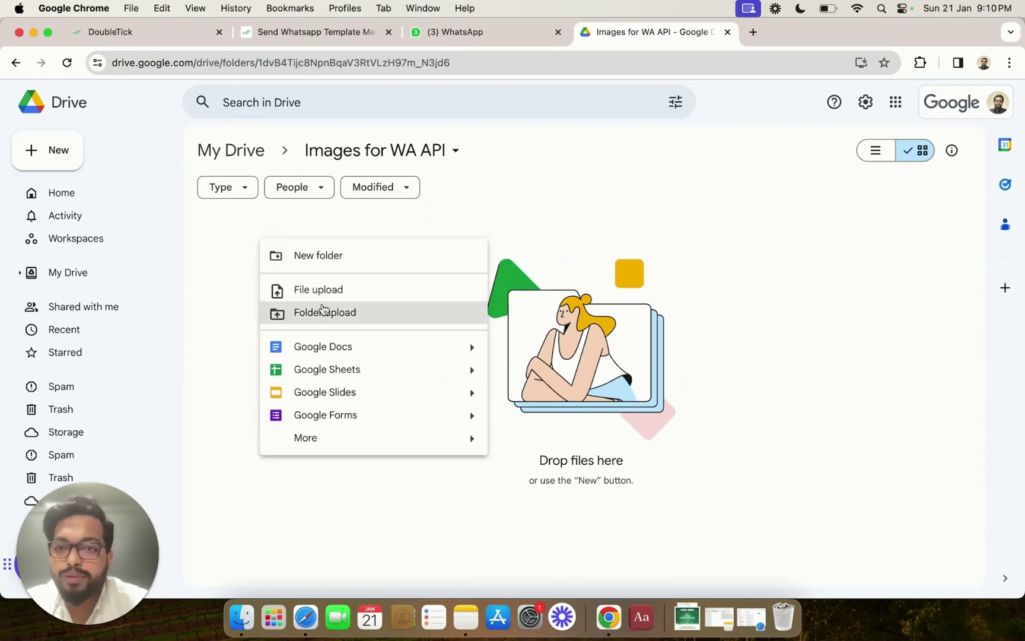
click(354, 297)
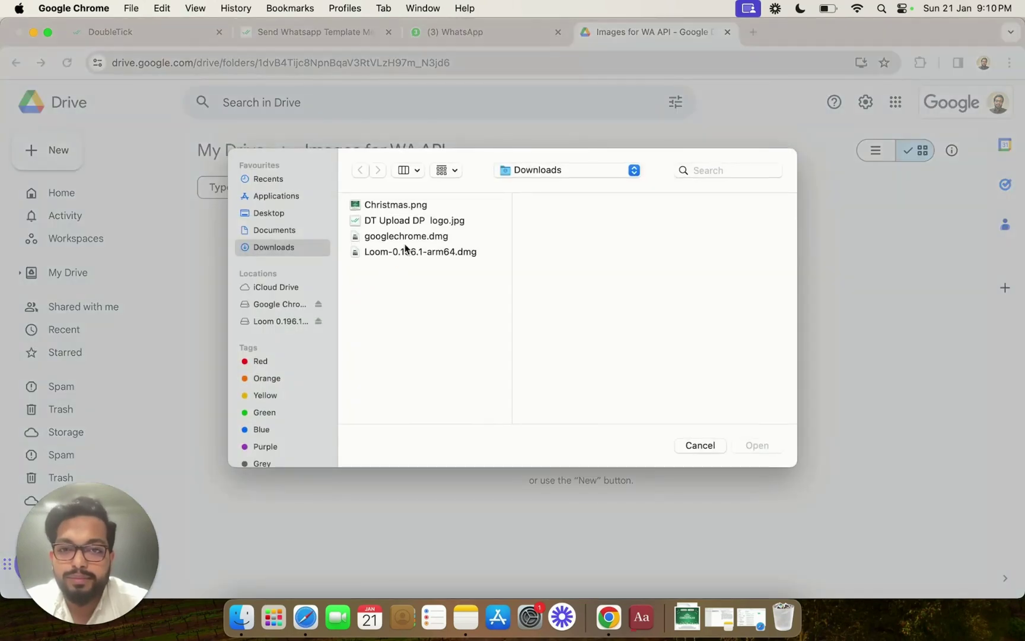
click(391, 220)
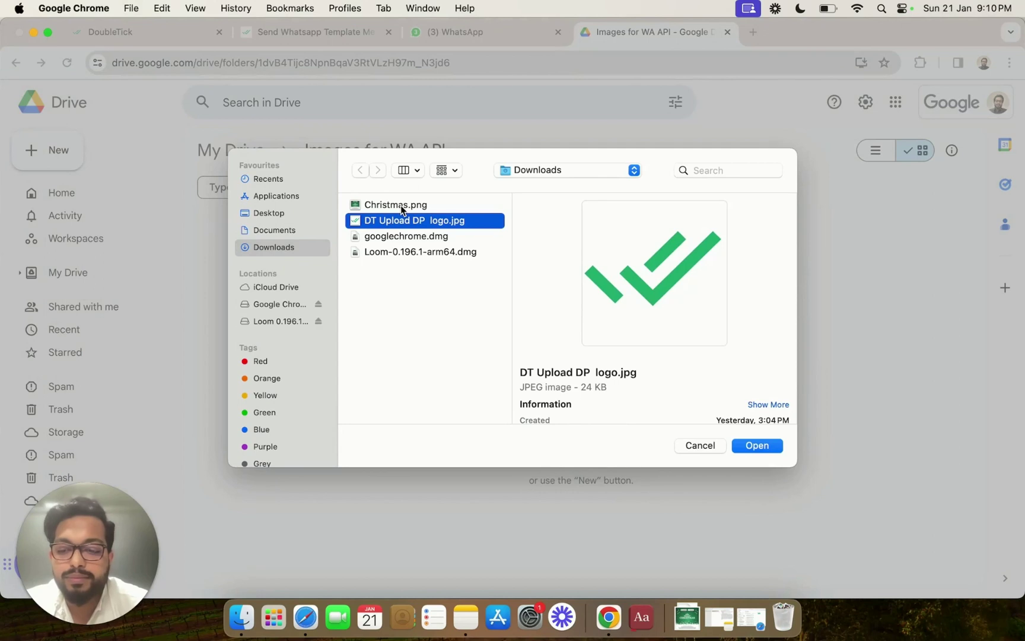
right_click(401, 206)
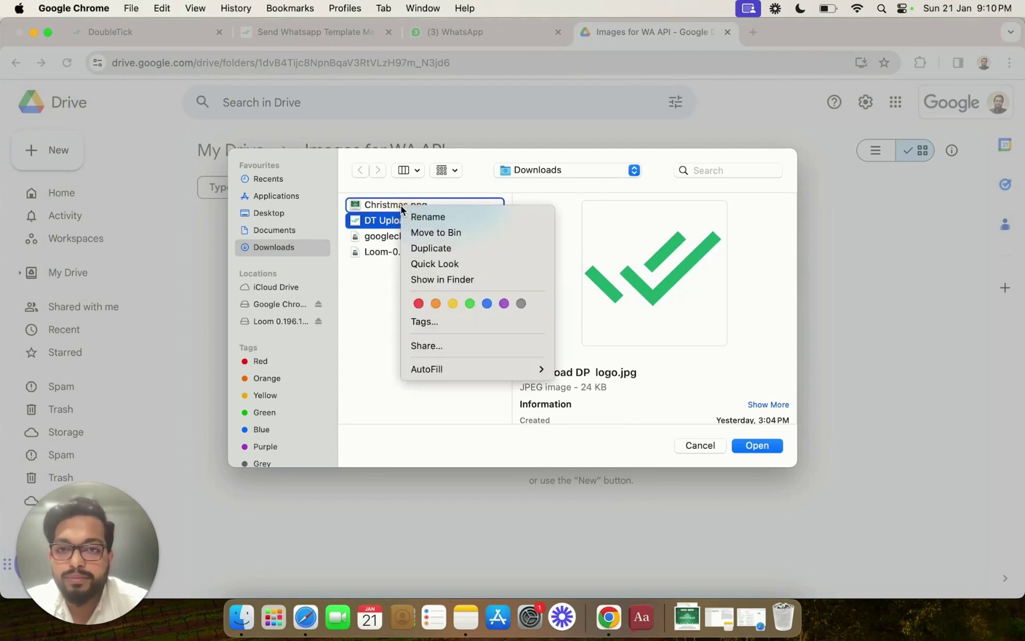
click(389, 205)
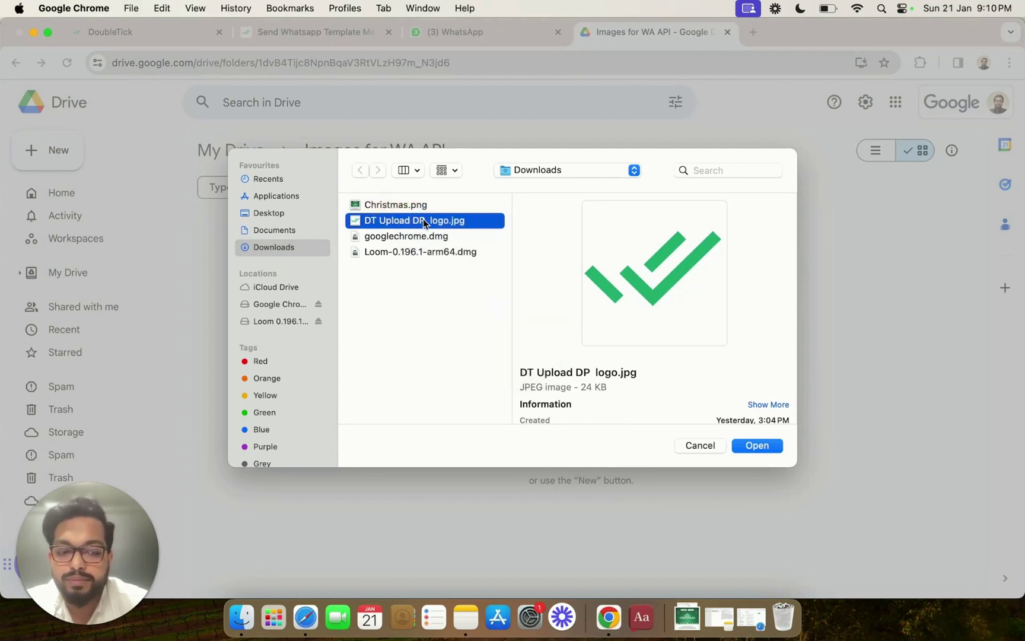
key(shift+Up)
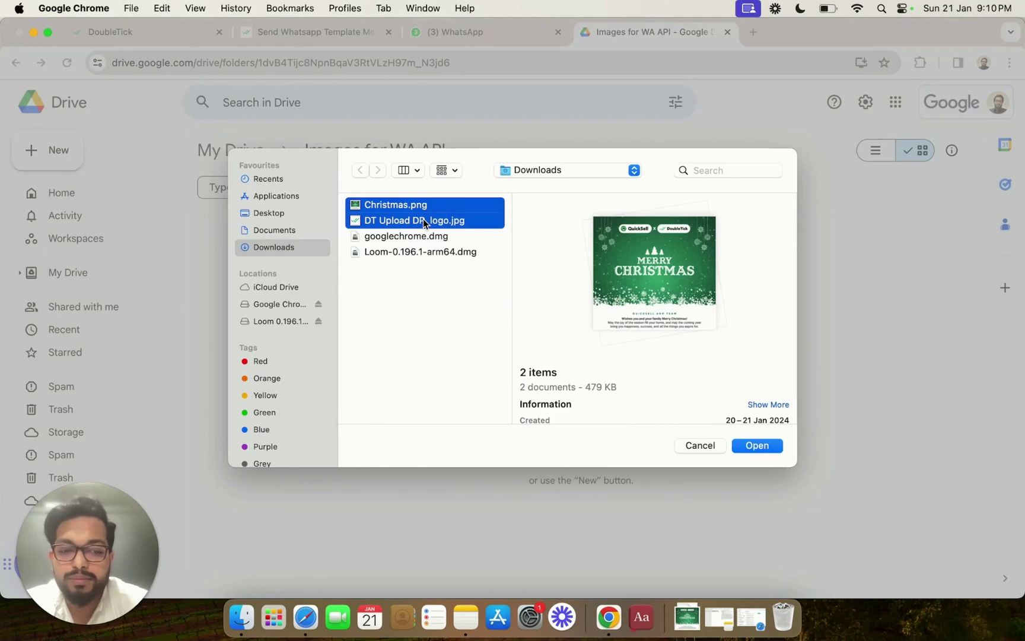
key(Return)
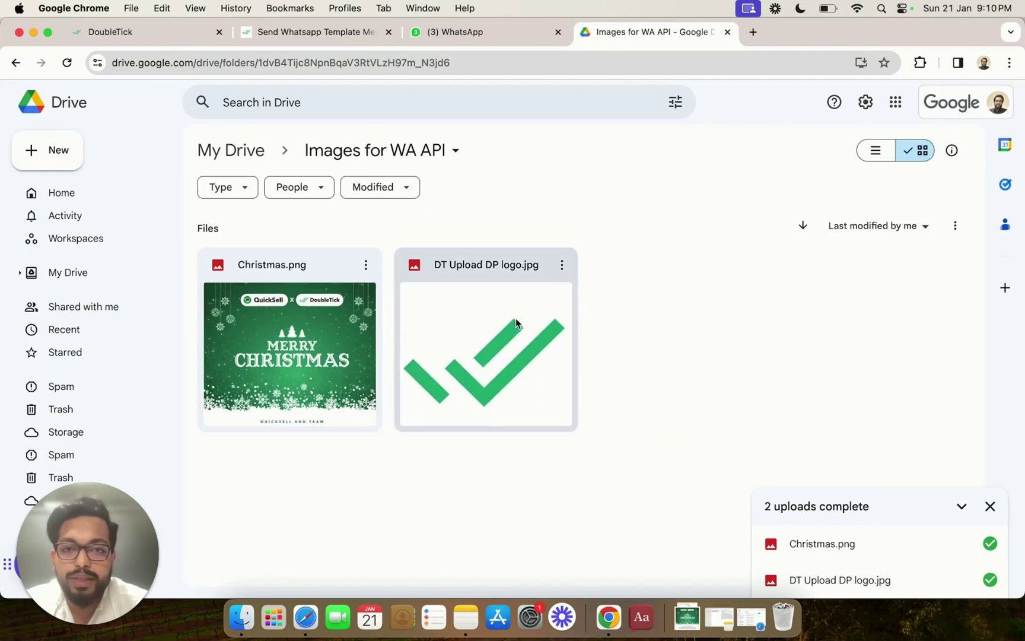
Share DT Upload DP logo.jpg with anyone with the link as Editor and copy its link.
click(561, 267)
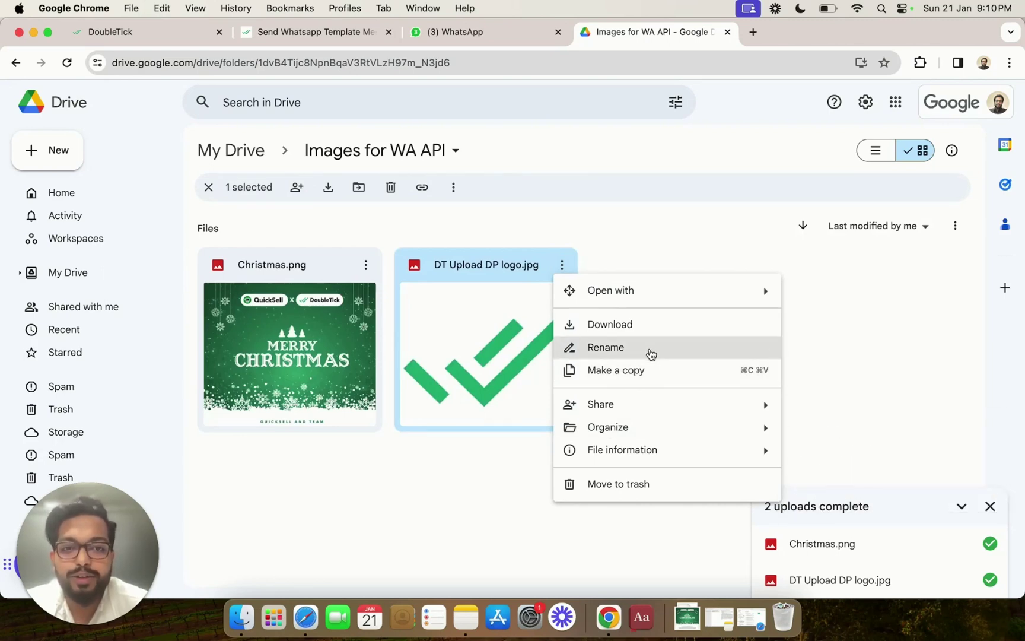
click(640, 402)
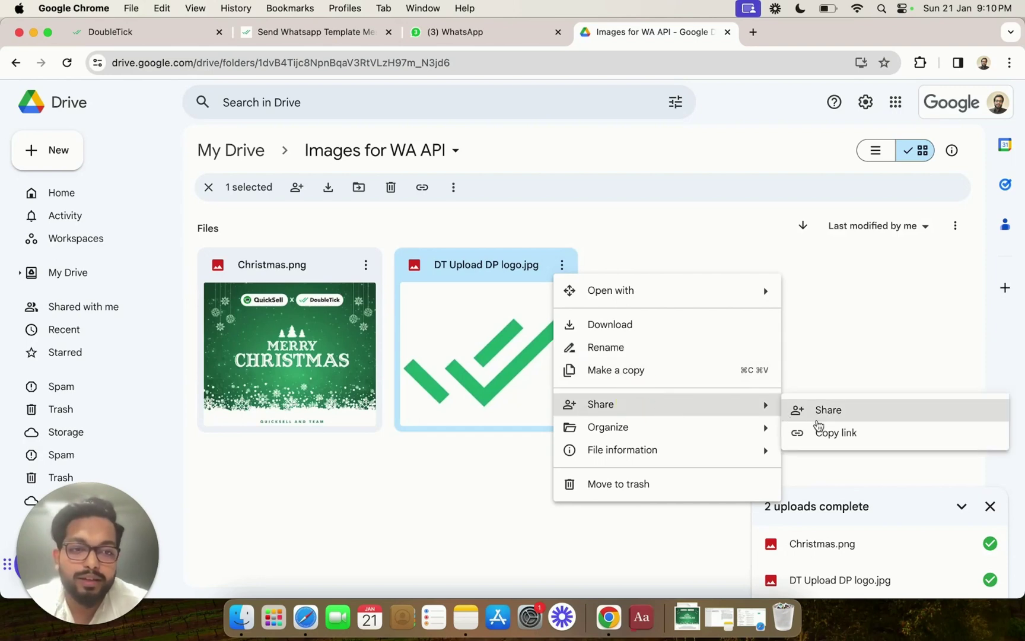
click(827, 412)
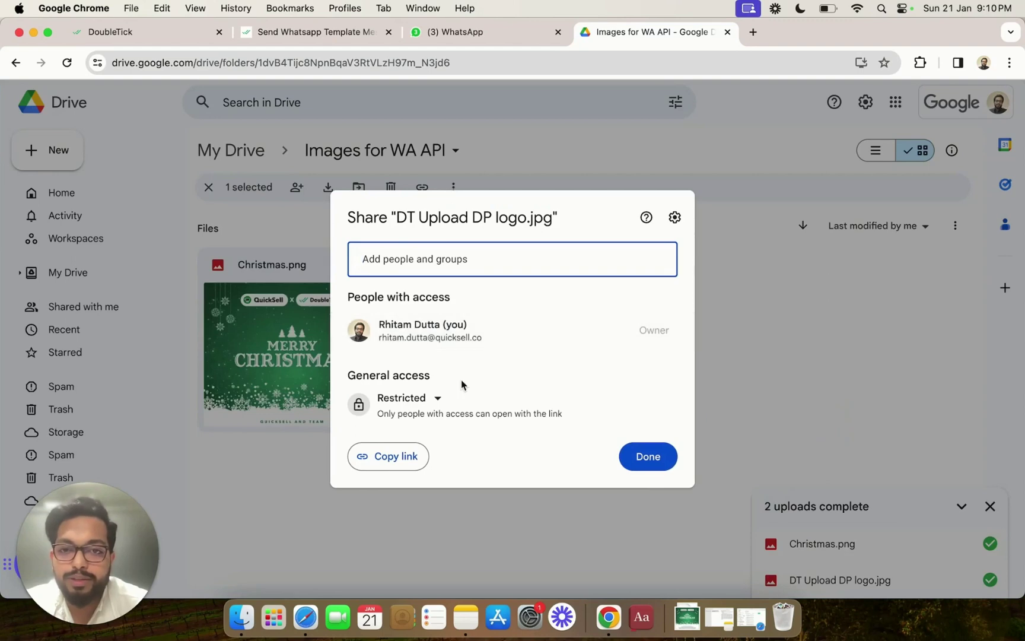
click(418, 402)
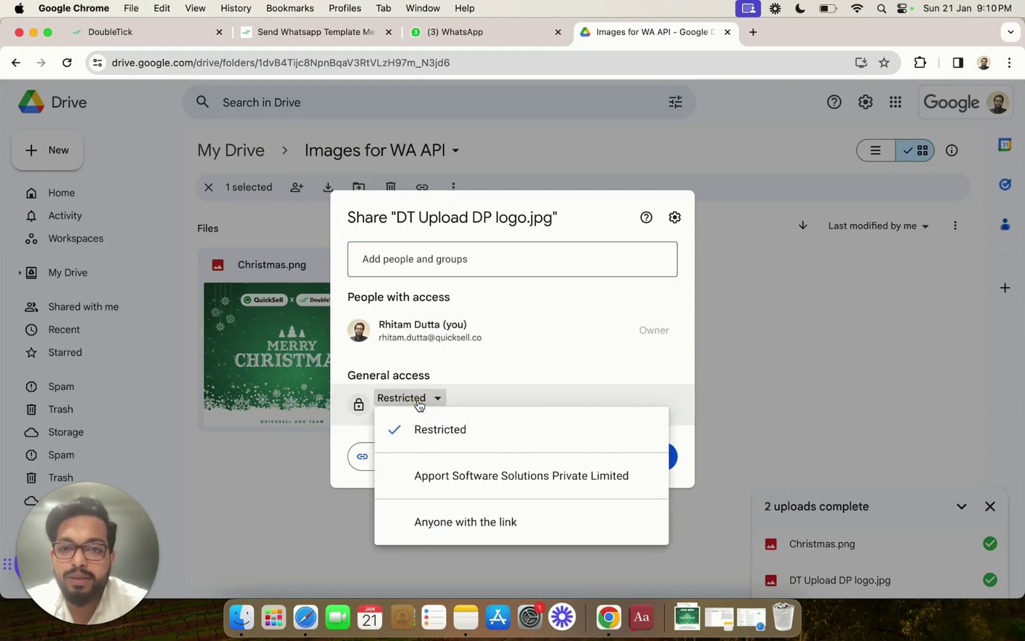
click(463, 521)
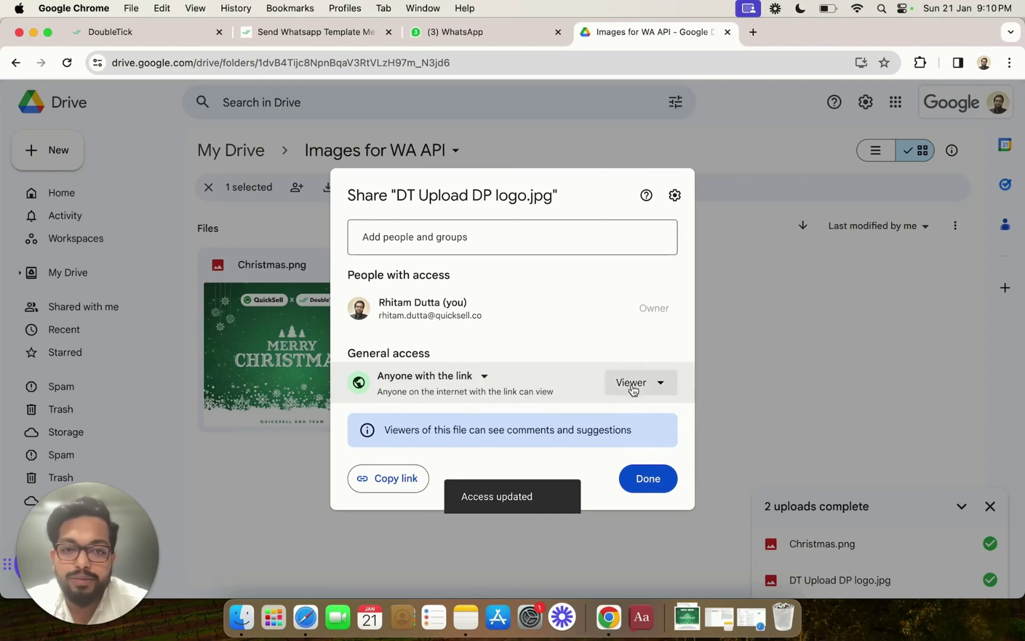
click(633, 384)
click(659, 506)
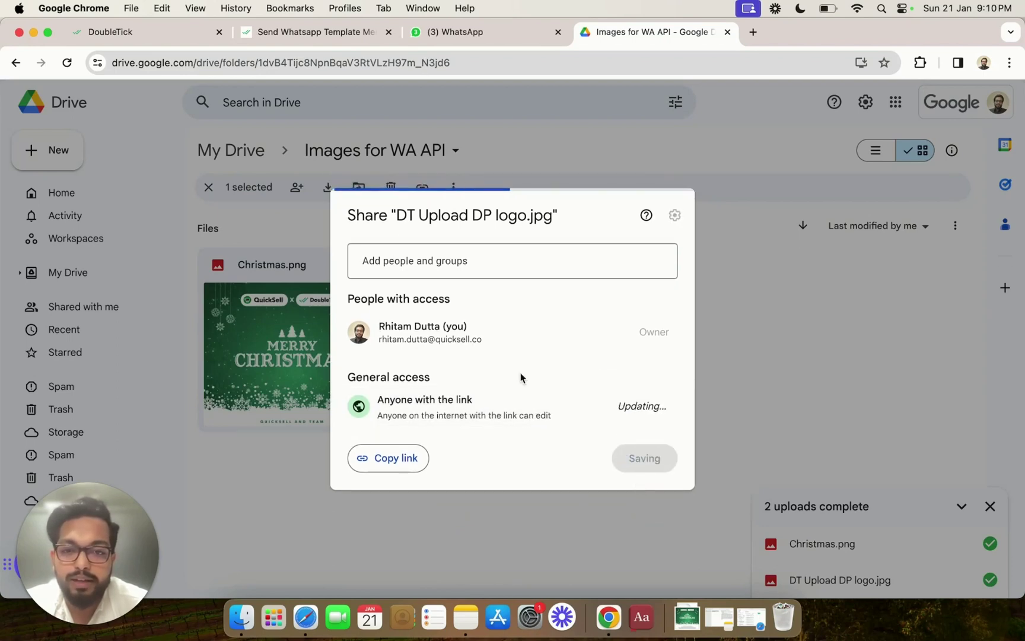
click(395, 463)
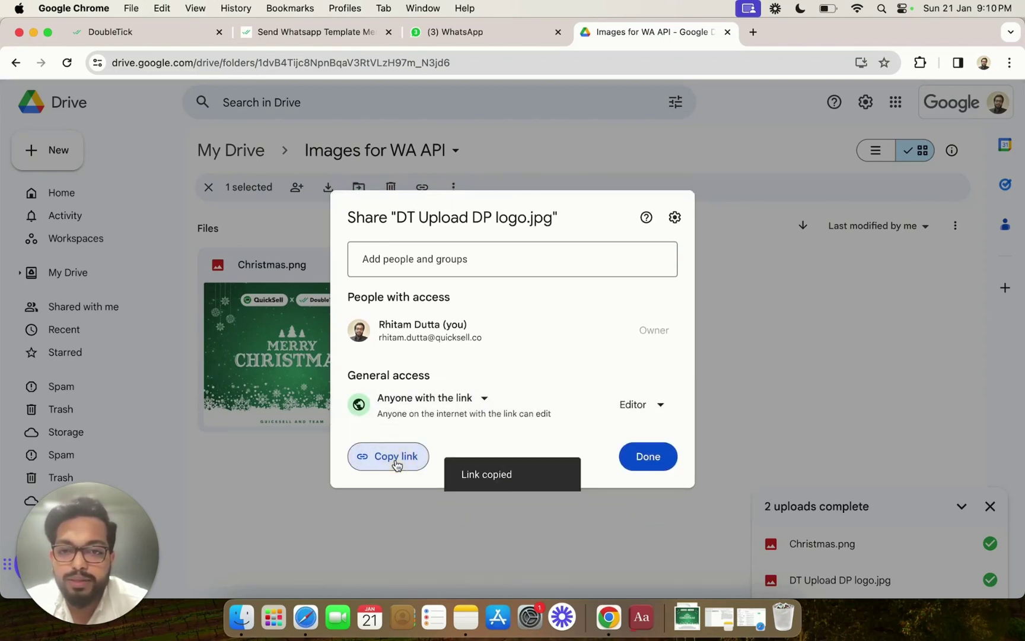
Paste the copied Drive link as the header object's mediaUrl in the API reference.
click(298, 36)
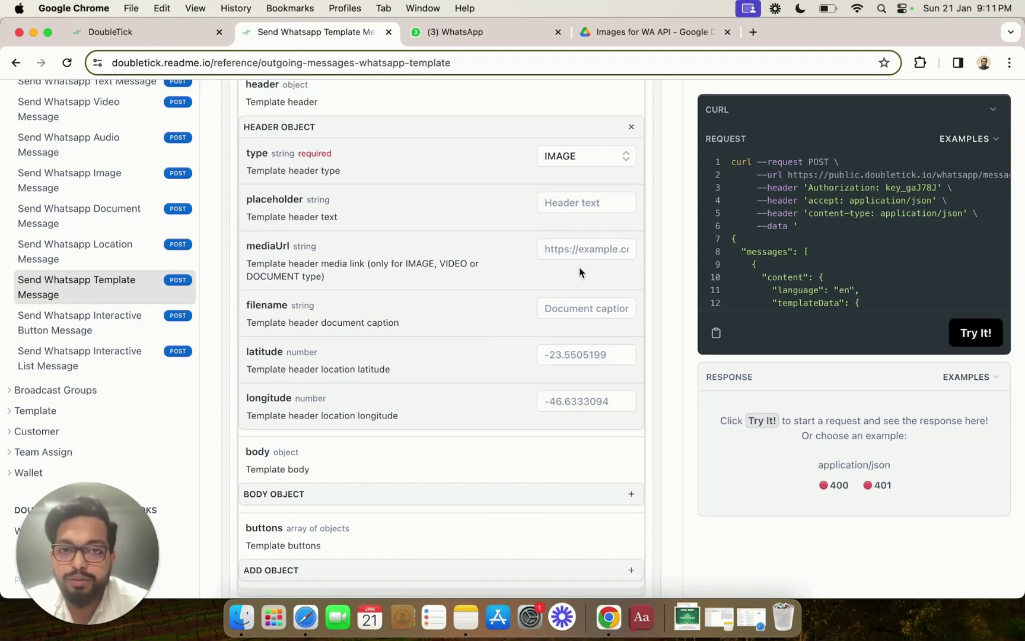
scroll(581, 272, up, 1)
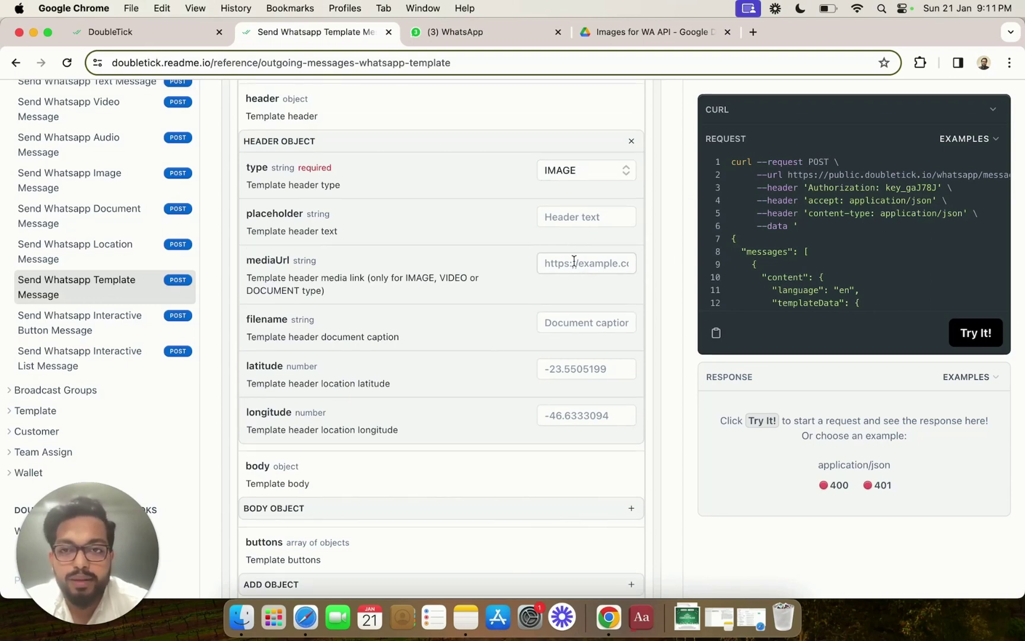
click(576, 263)
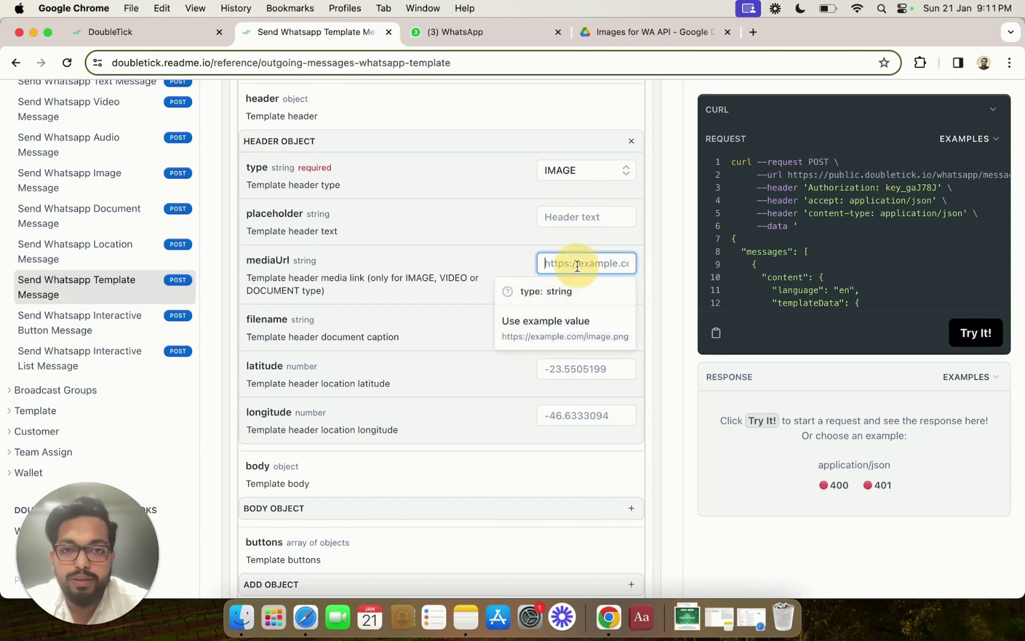
right_click(578, 266)
click(613, 369)
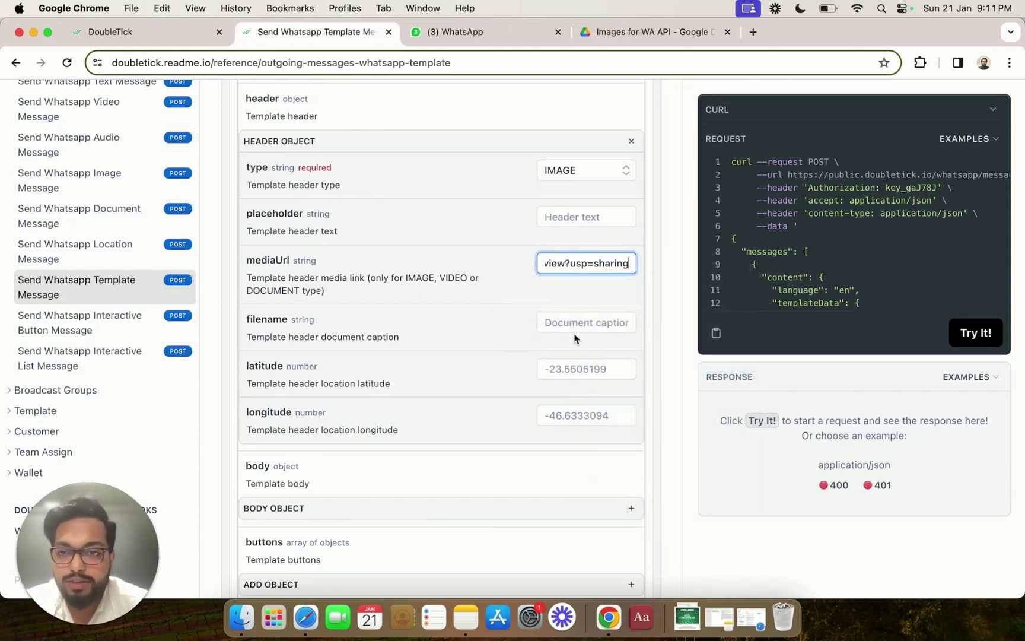
Review the remaining templateData fields and check the {{Name}} variable in the template1_v4 body text in DoubleTick.
scroll(563, 407, down, 3)
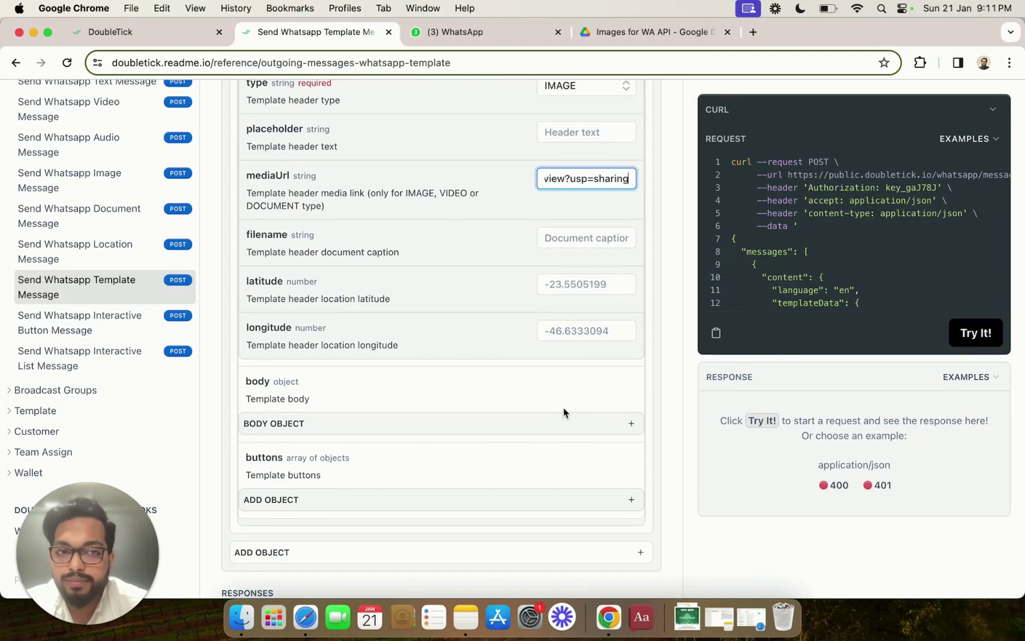
scroll(563, 412, down, 4)
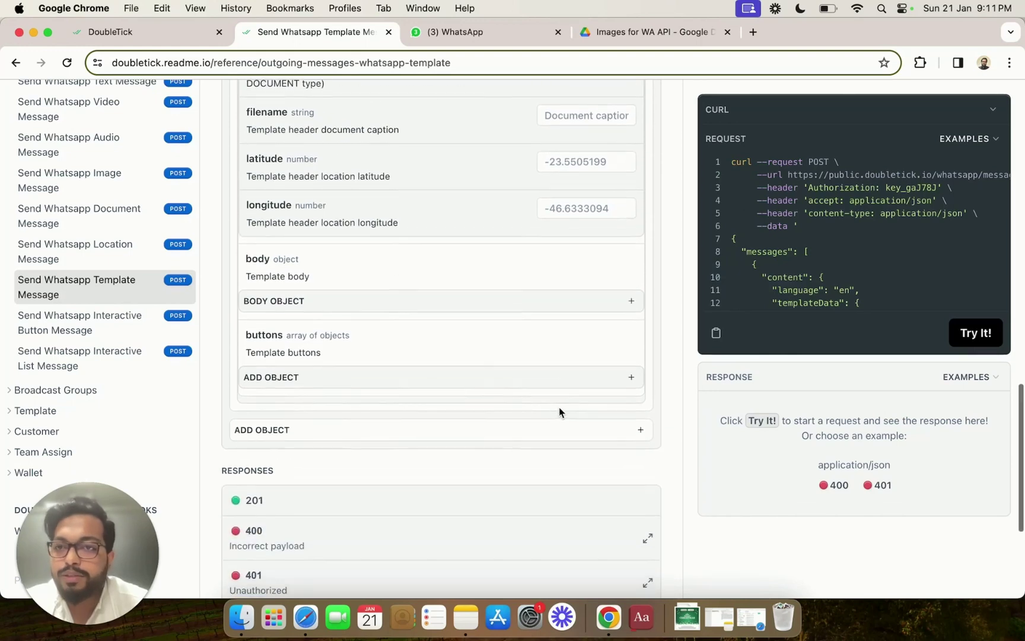
click(163, 37)
scroll(142, 390, down, 2)
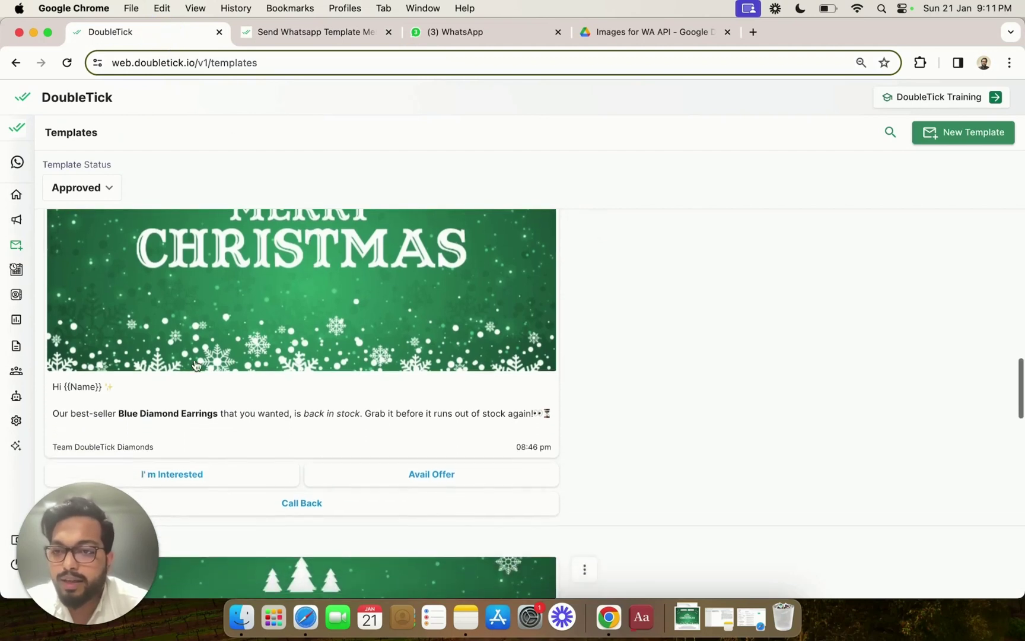
drag(66, 386, 106, 396)
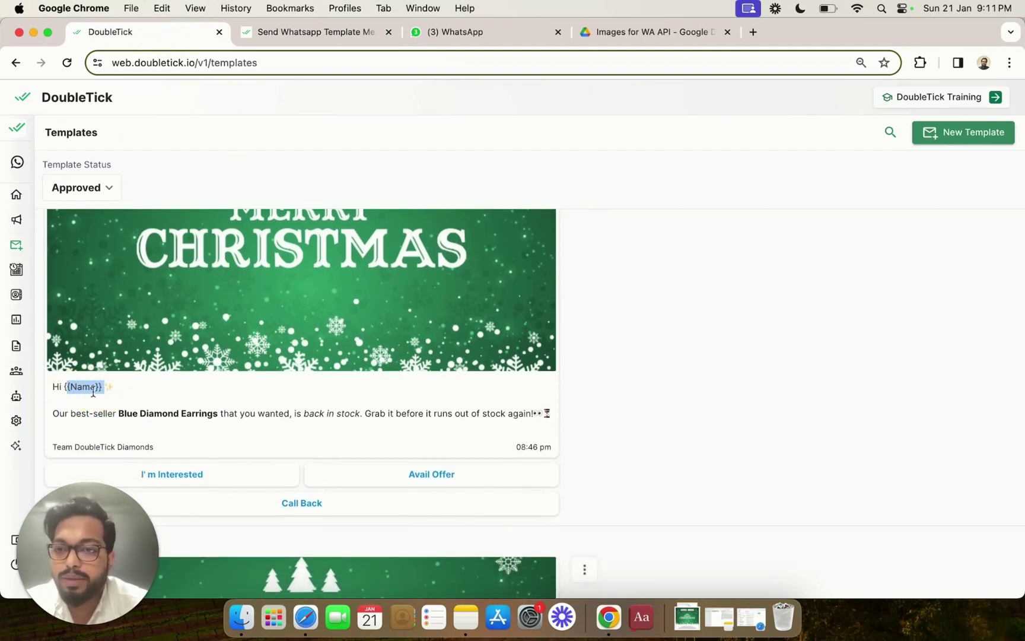
Add a body object in the API reference with one placeholder string holding the recipient's first name.
click(316, 35)
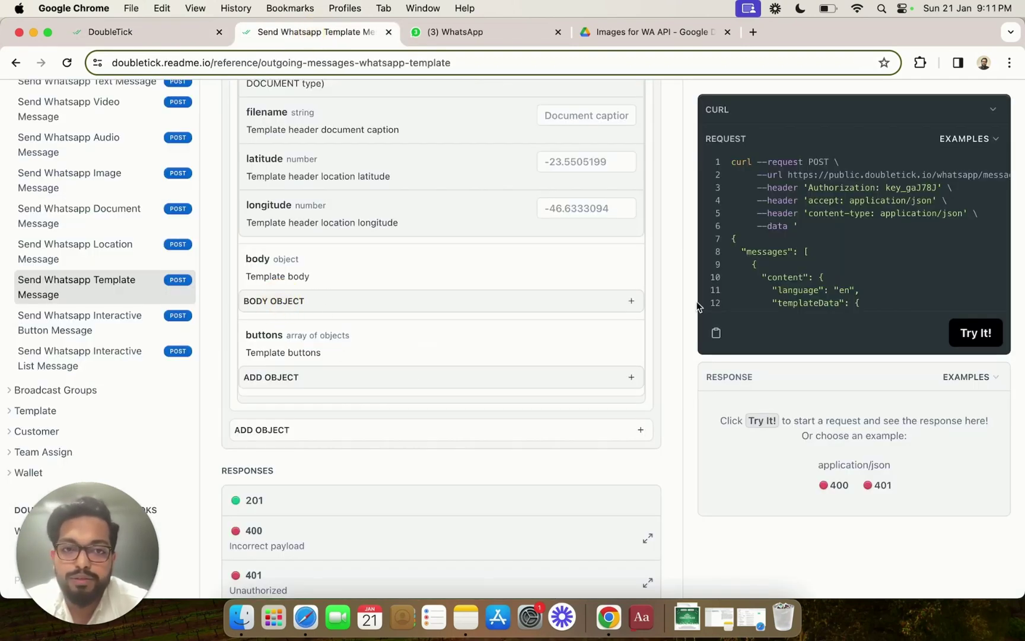
click(631, 303)
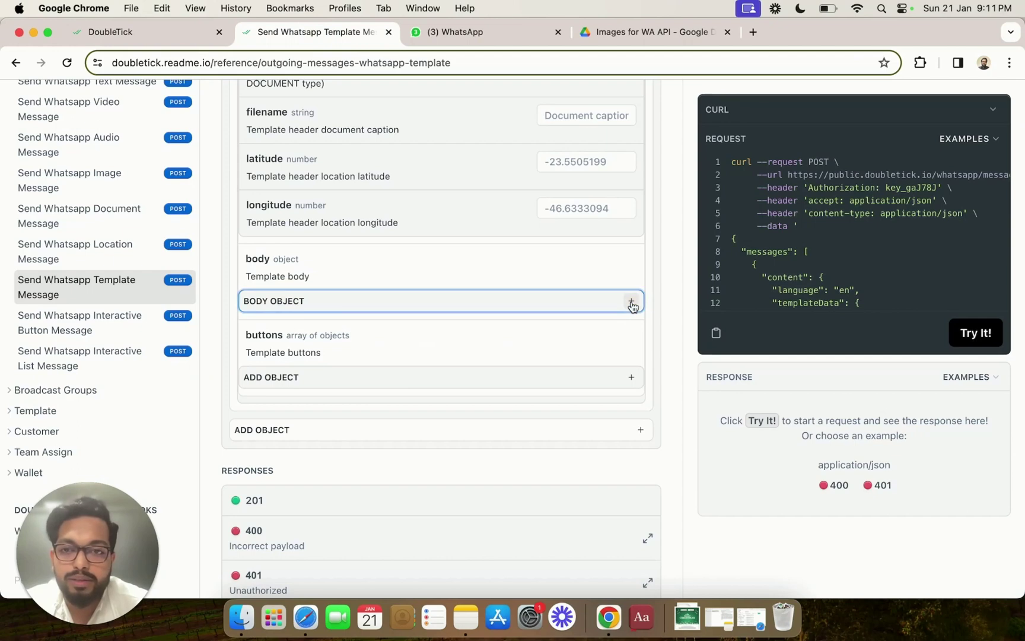
click(633, 306)
scroll(528, 356, down, 2)
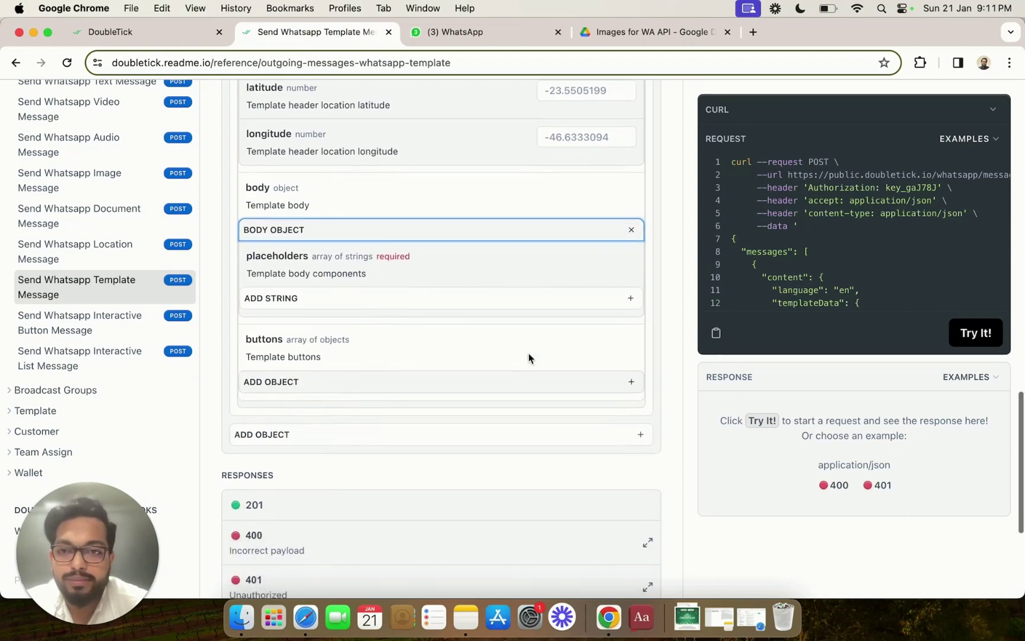
click(423, 298)
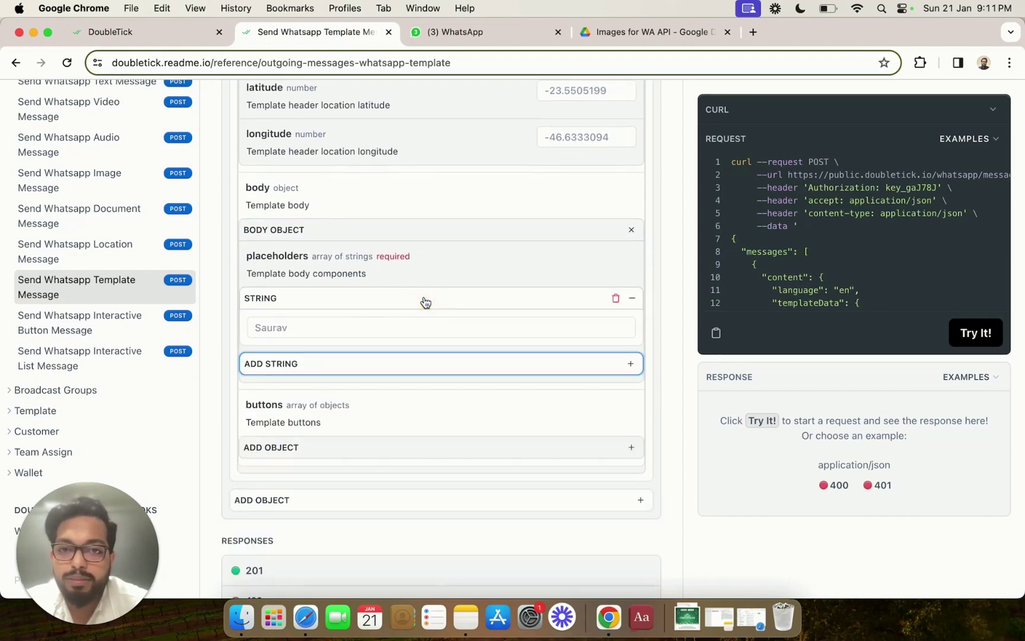
click(380, 327)
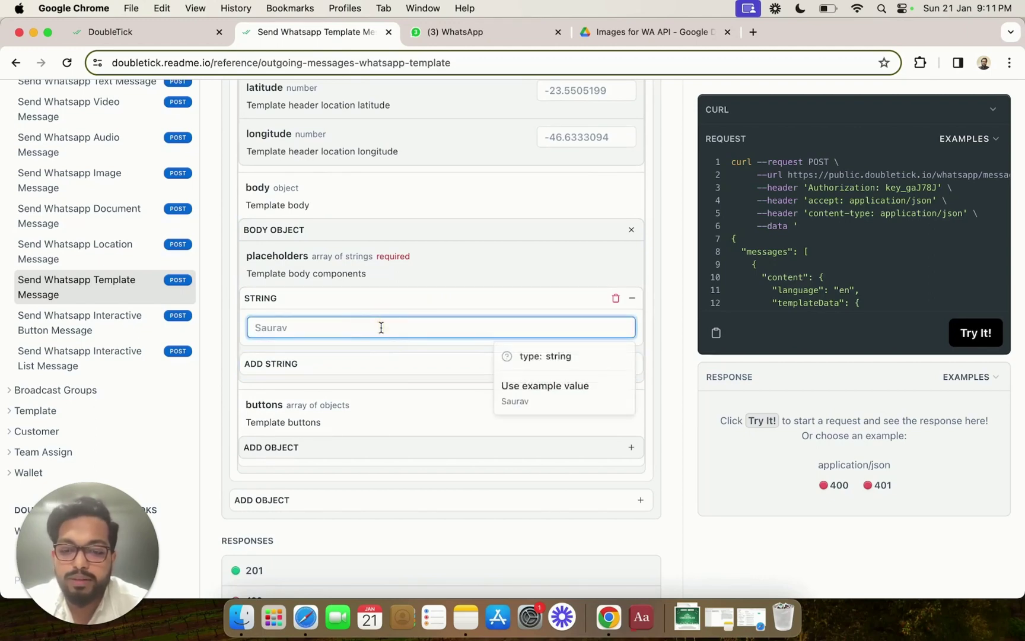
text(Rhitam)
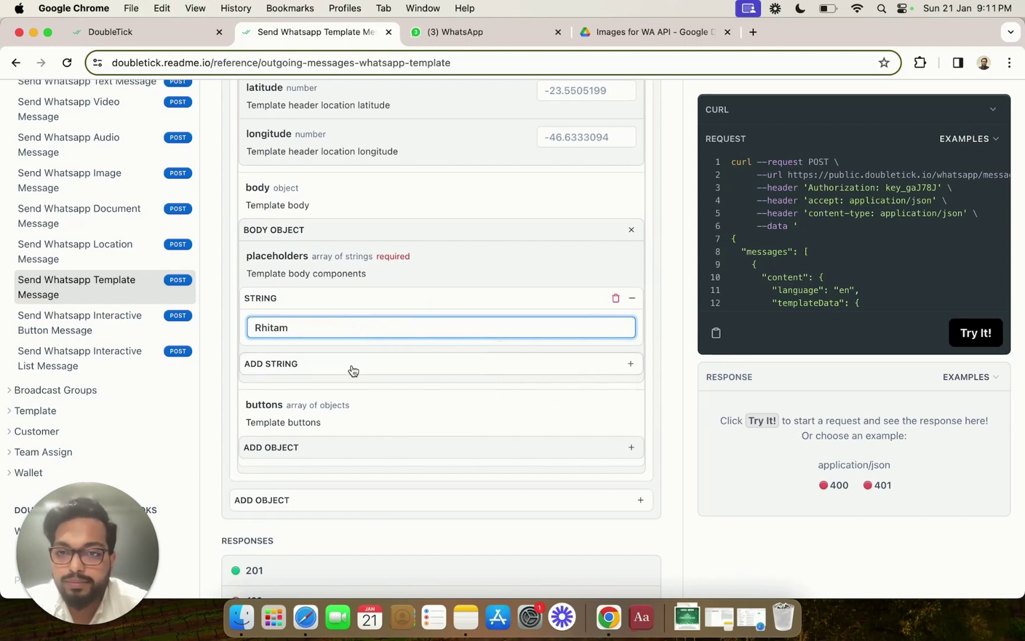
Check the content, body and placeholders sections of the generated cURL request.
scroll(353, 371, down, 2)
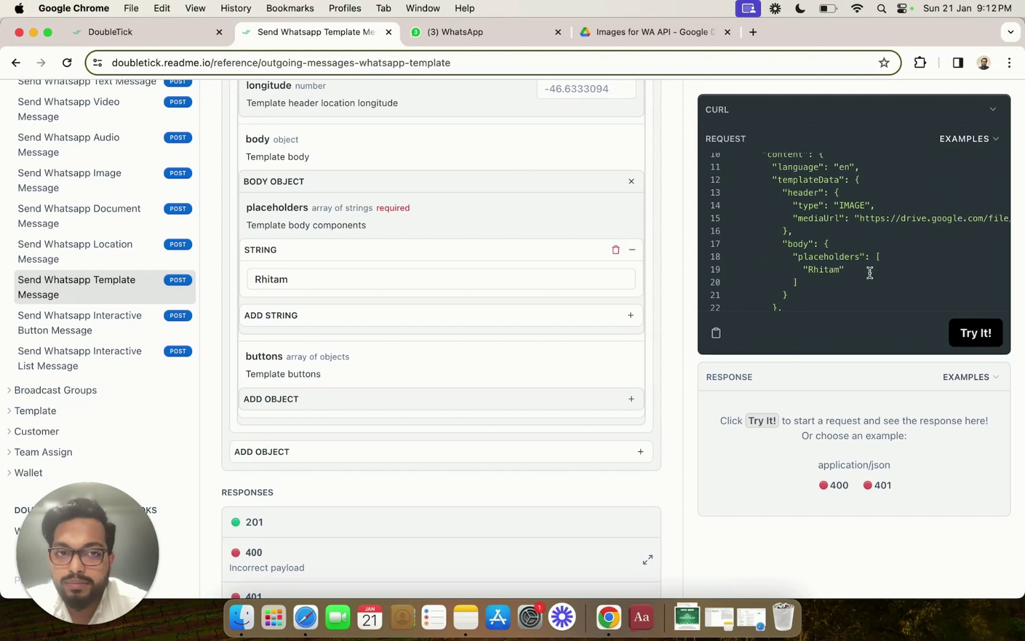
scroll(869, 272, down, 3)
scroll(869, 272, up, 5)
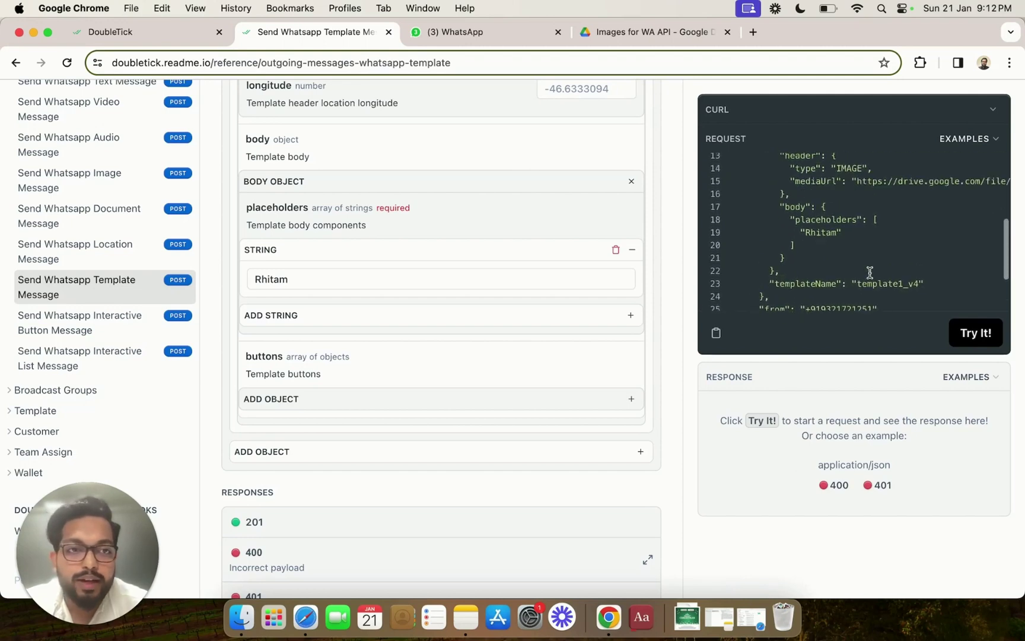
scroll(870, 272, down, 3)
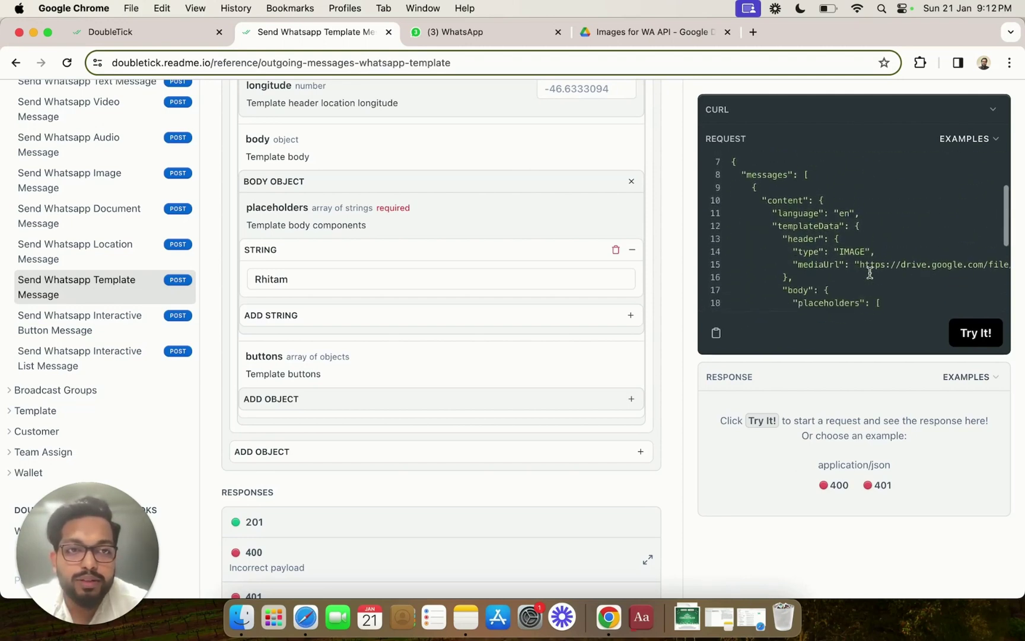
click(786, 203)
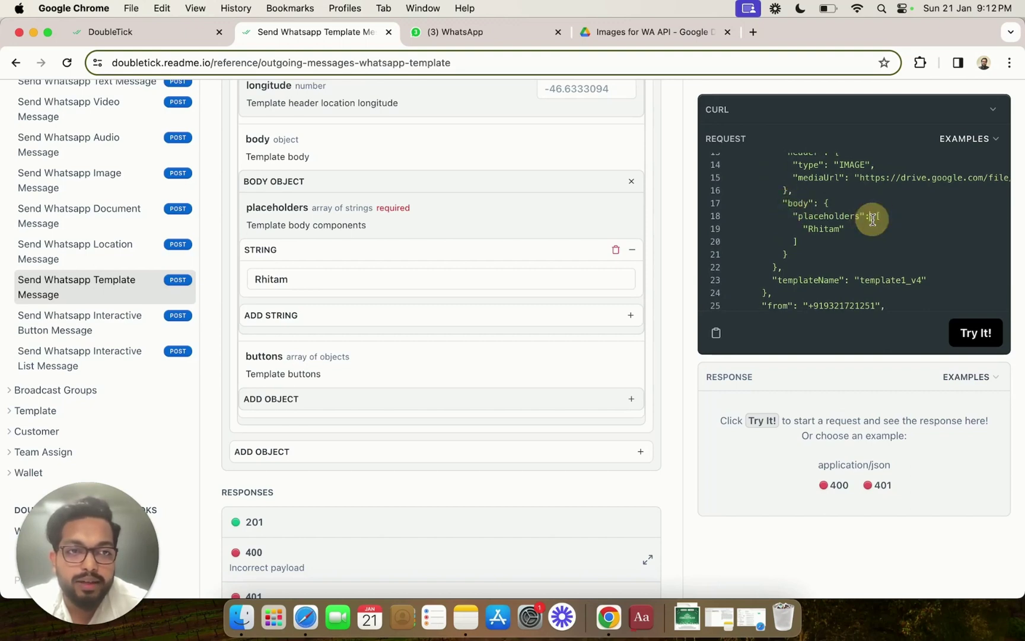
double_click(821, 216)
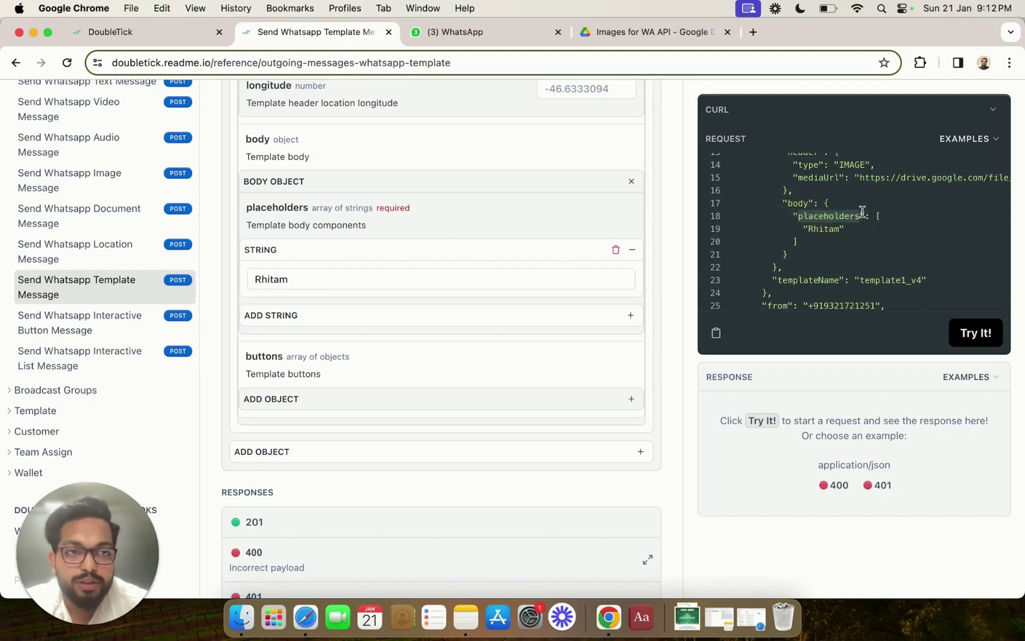
double_click(823, 229)
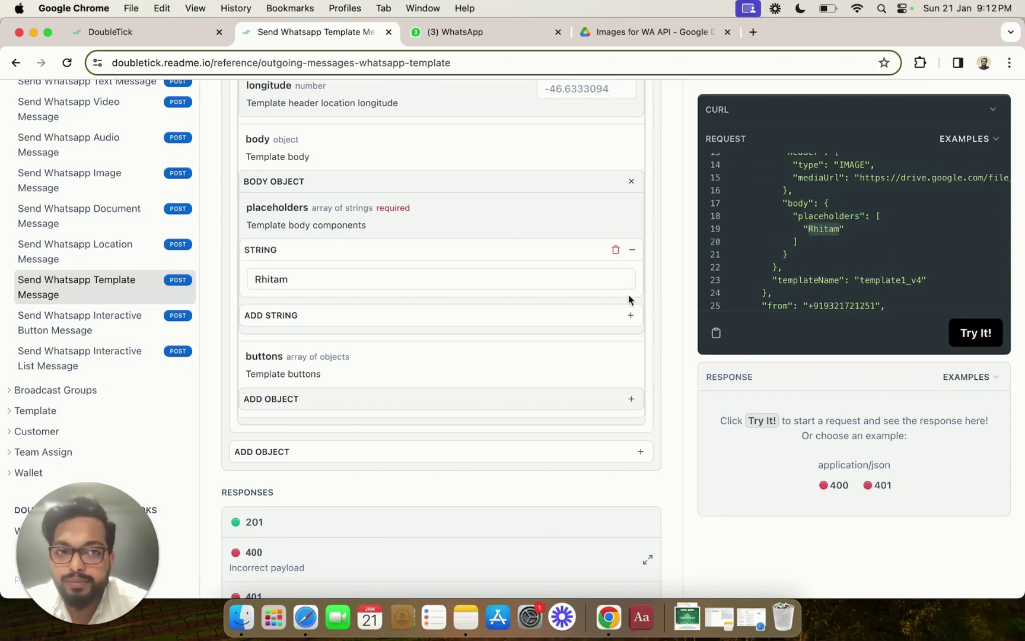
Look through the body variables of the approved templates in DoubleTick and return to the API reference.
click(154, 33)
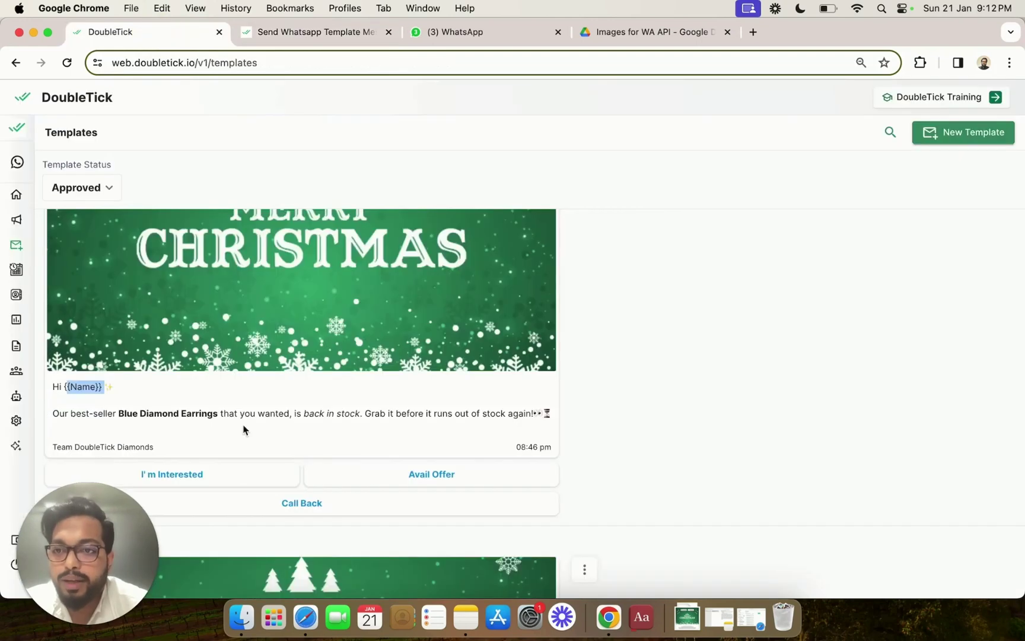
scroll(245, 428, down, 1)
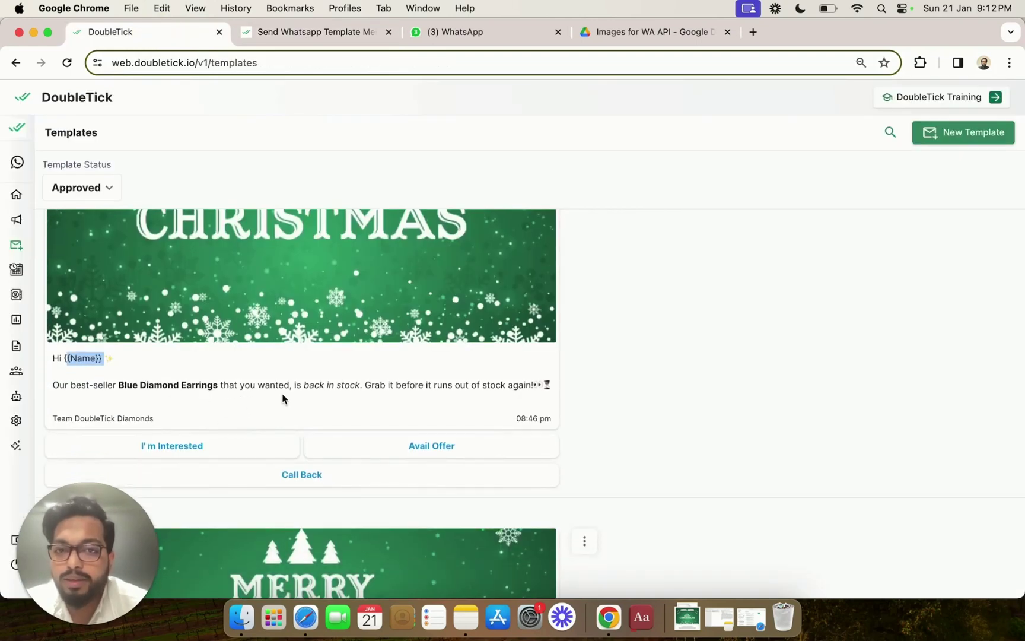
scroll(294, 390, down, 15)
scroll(294, 391, up, 5)
scroll(295, 392, up, 10)
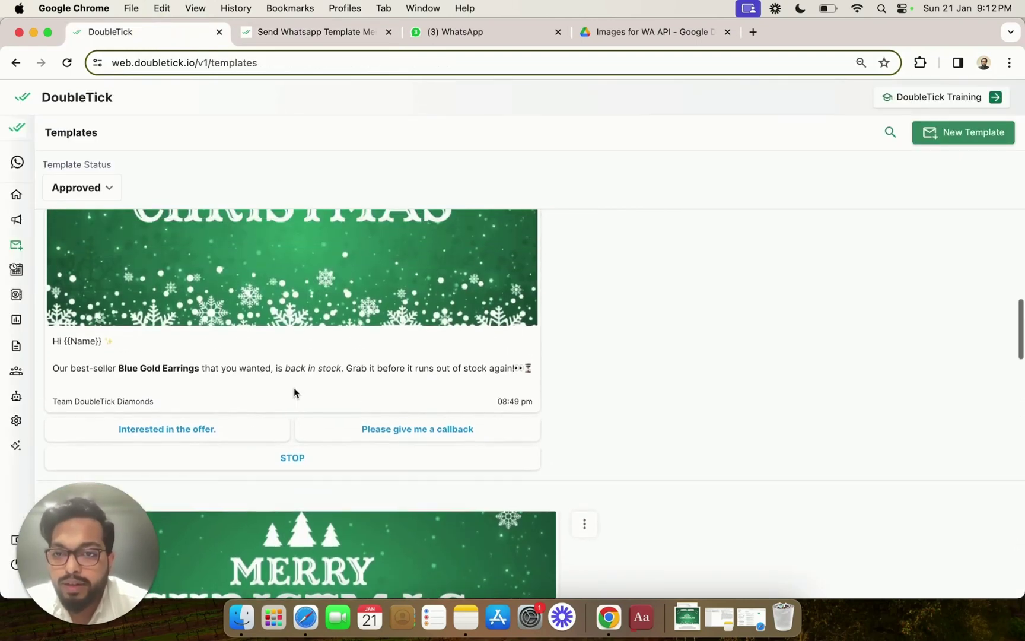
scroll(295, 392, up, 1)
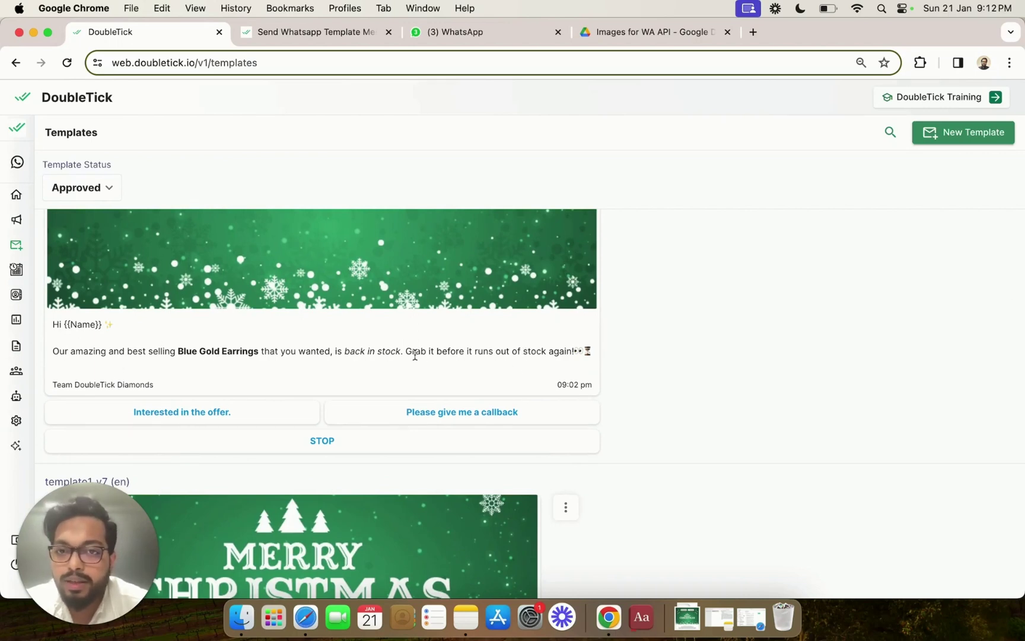
click(346, 32)
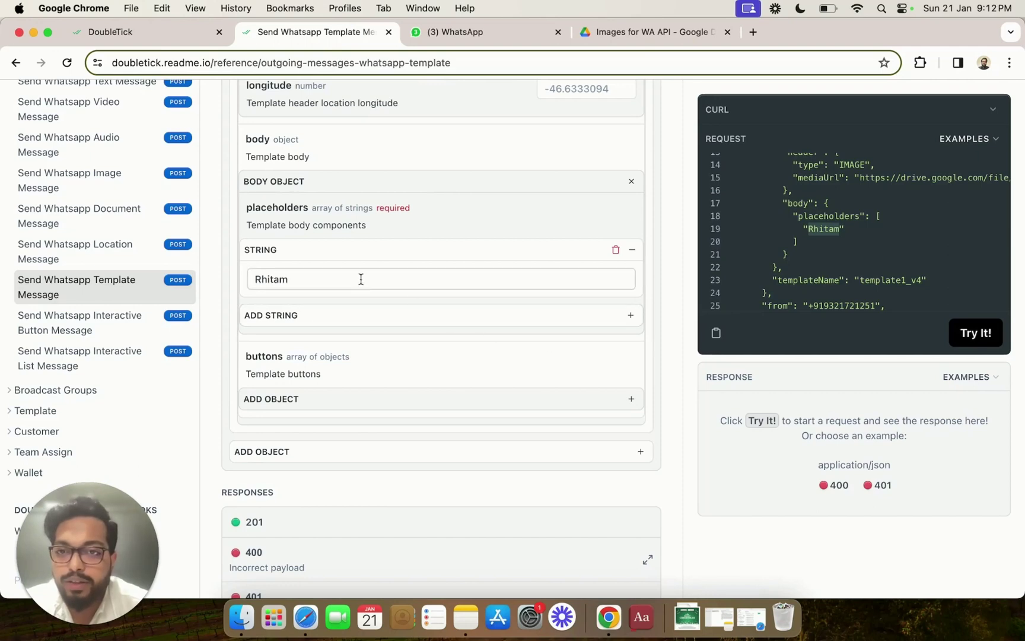
Add two more body placeholder strings with the values 500 and Pune.
click(631, 317)
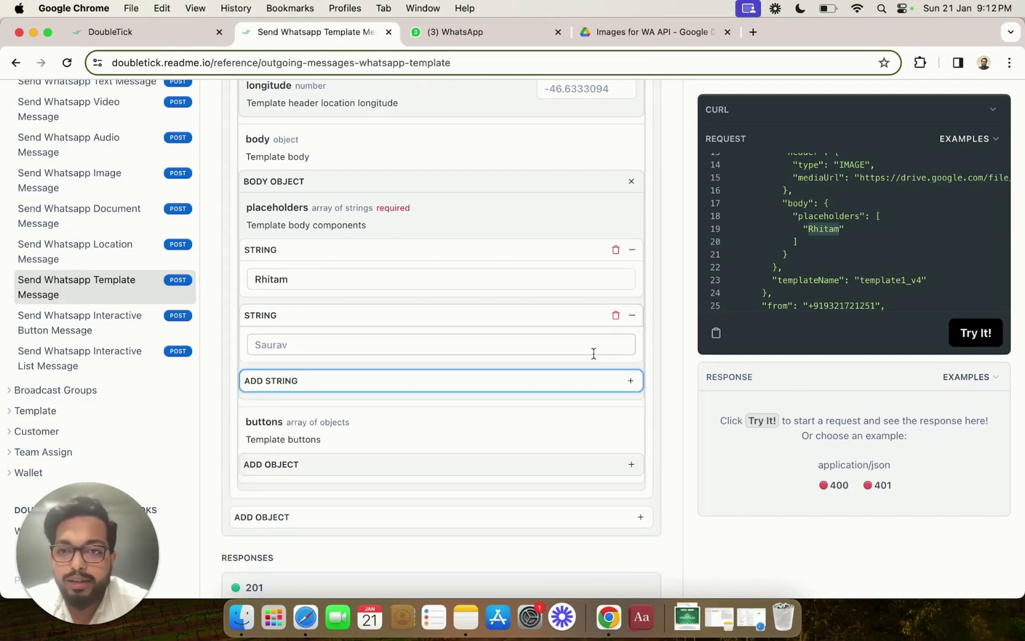
click(452, 349)
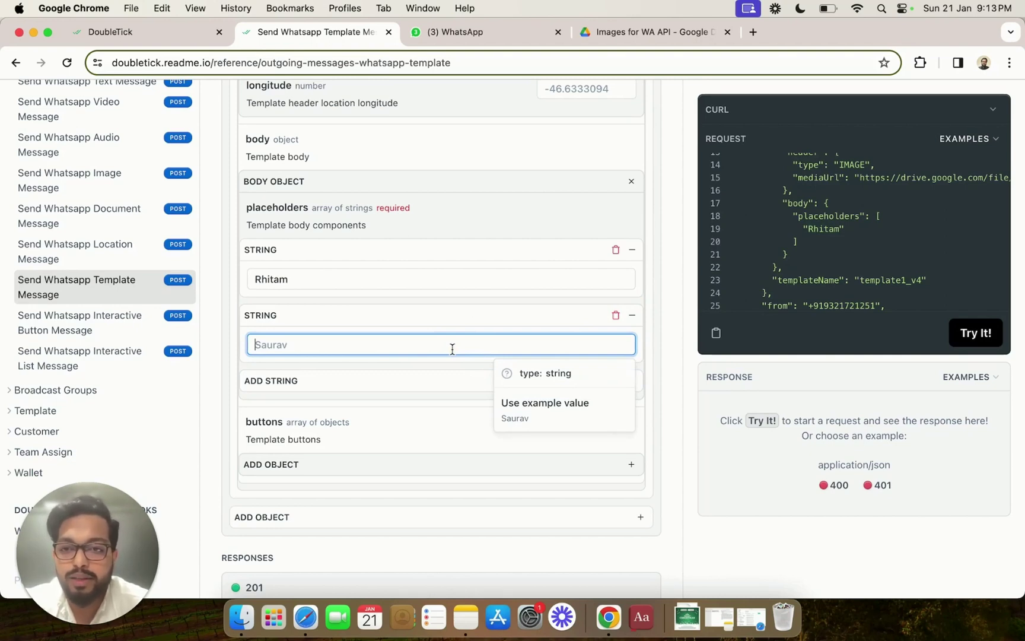
text(500)
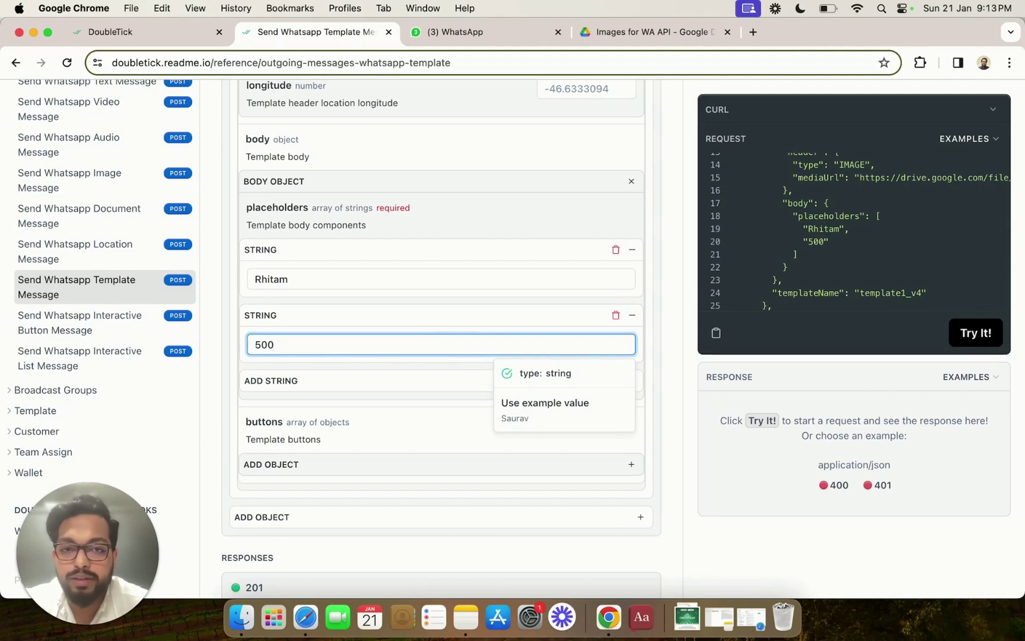
click(384, 381)
click(379, 411)
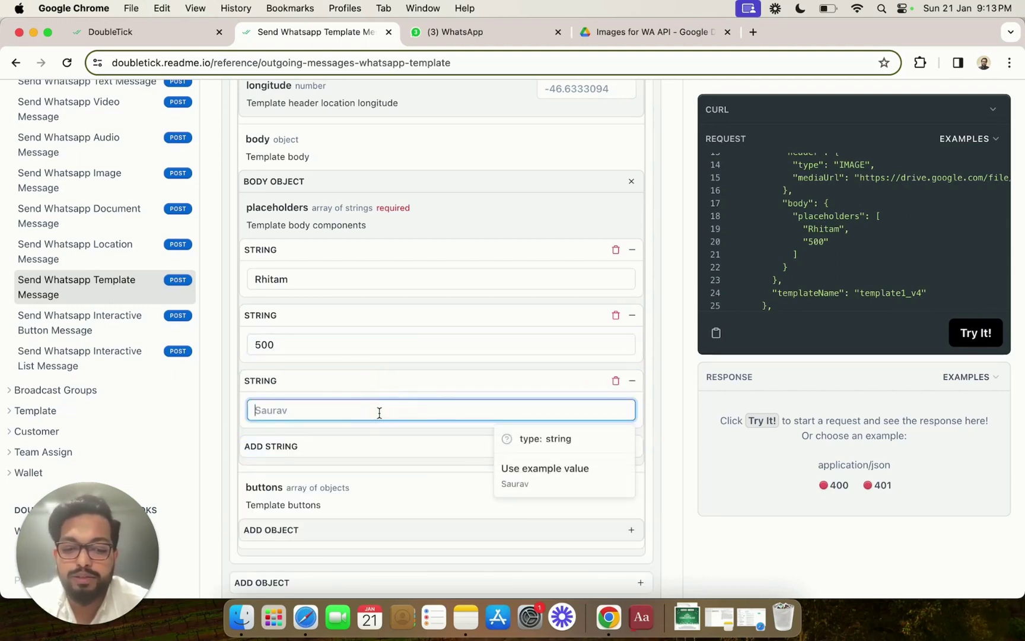
text(Pune)
key(Escape)
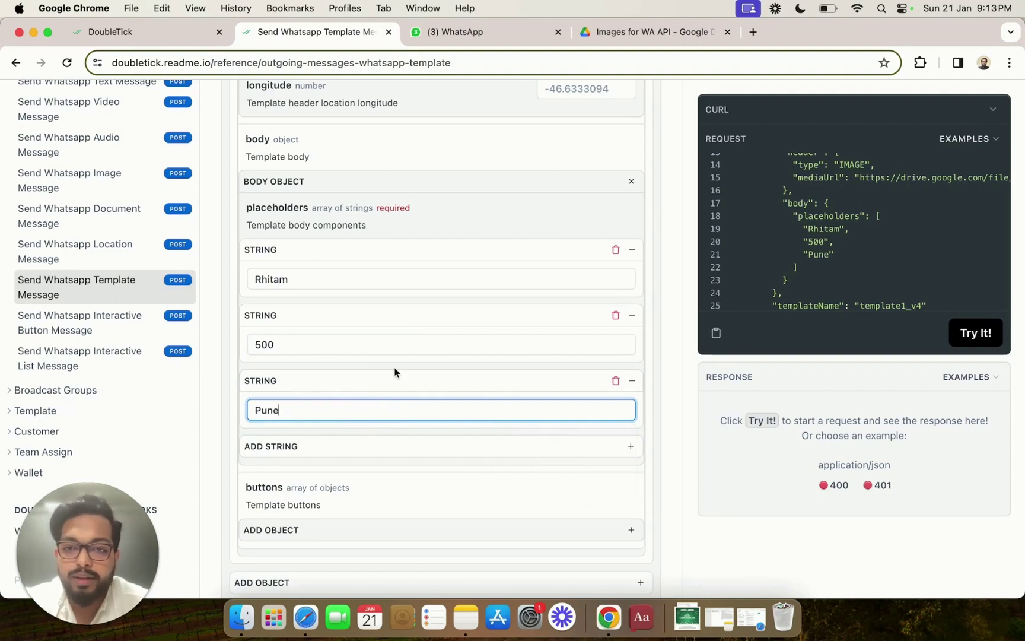
click(397, 373)
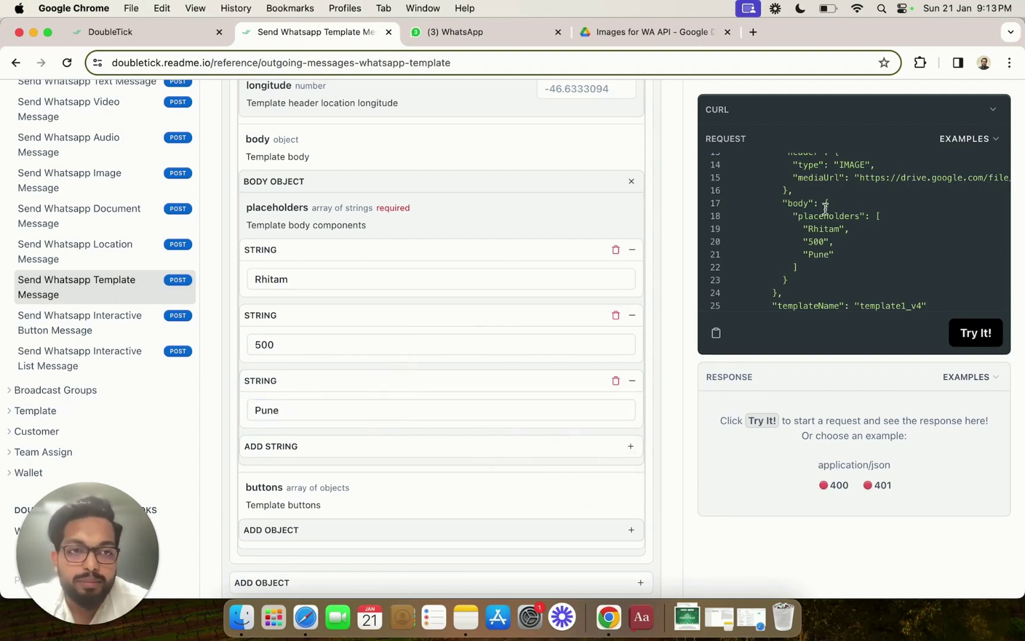
Delete the Pune and 500 strings from the body placeholders.
scroll(574, 338, down, 2)
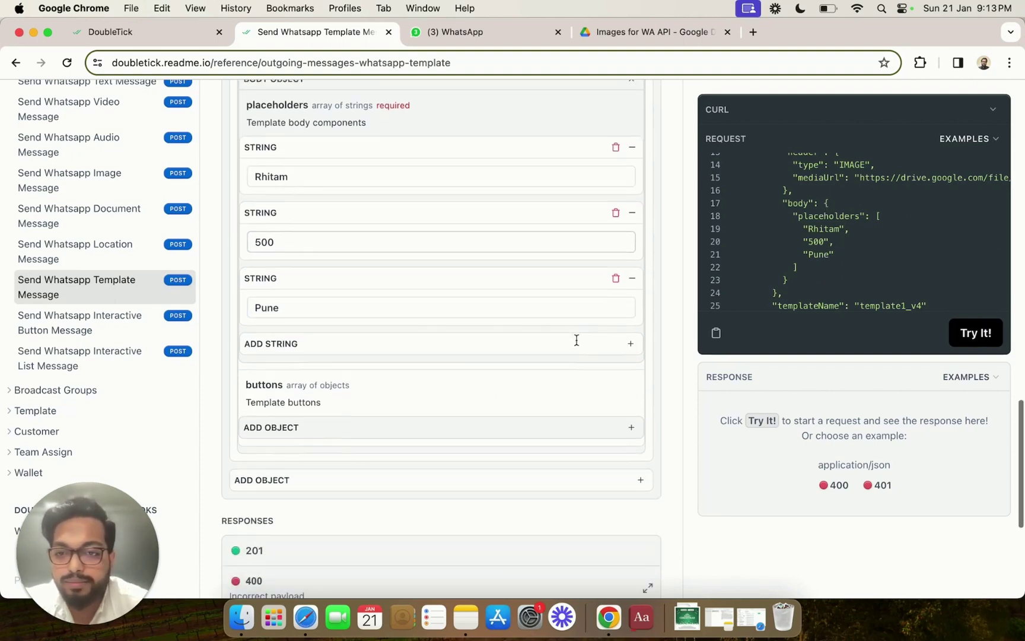
scroll(576, 340, up, 1)
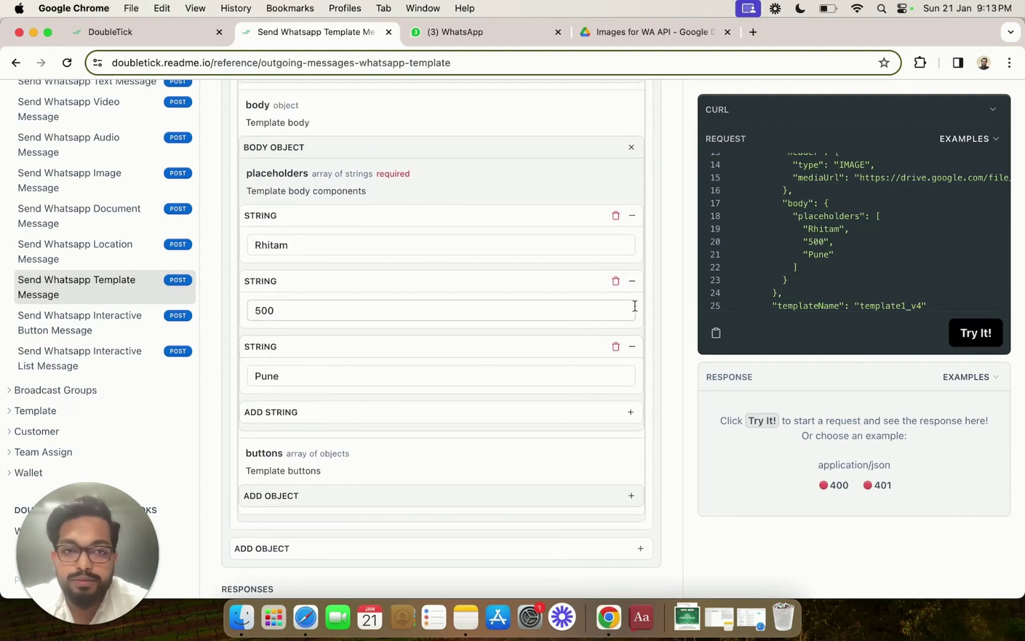
click(616, 348)
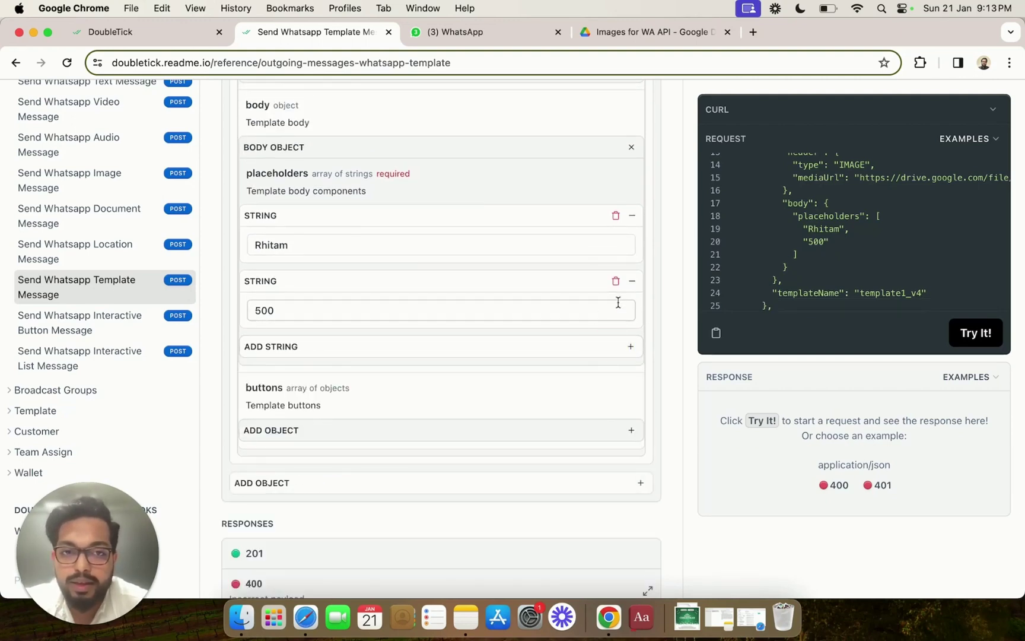
click(616, 282)
Review the filled-in body parameters, from the sender number to the buttons array, and the end of the generated cURL request.
scroll(619, 291, down, 3)
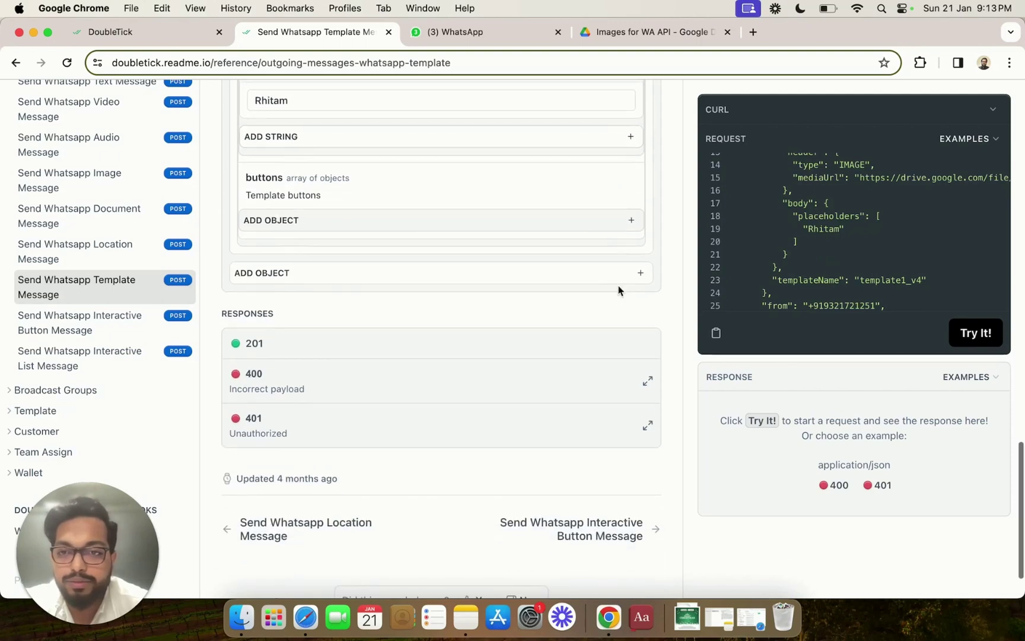
scroll(618, 291, down, 2)
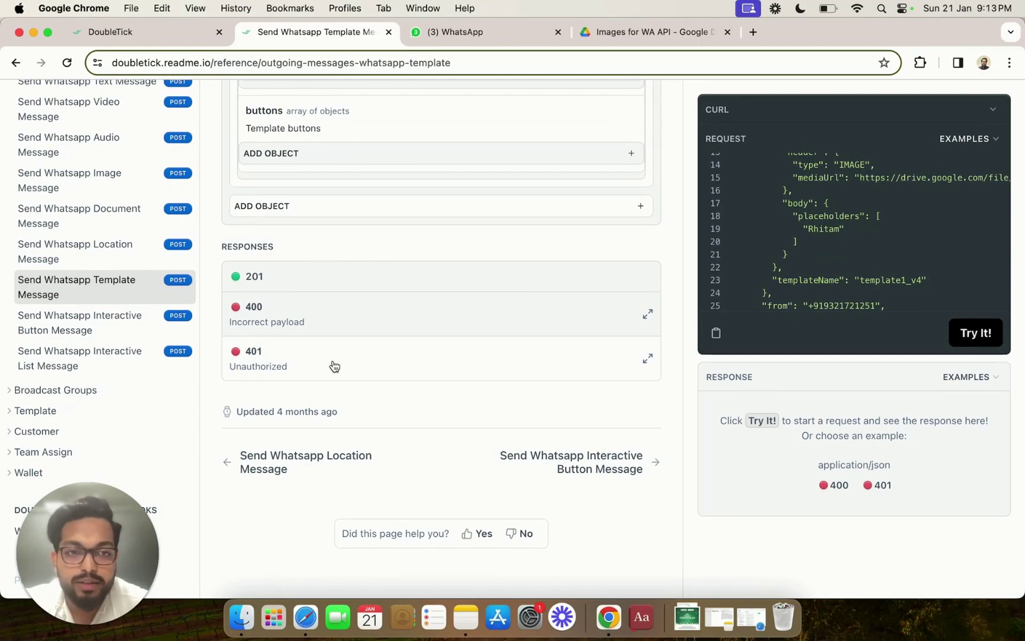
scroll(423, 267, up, 10)
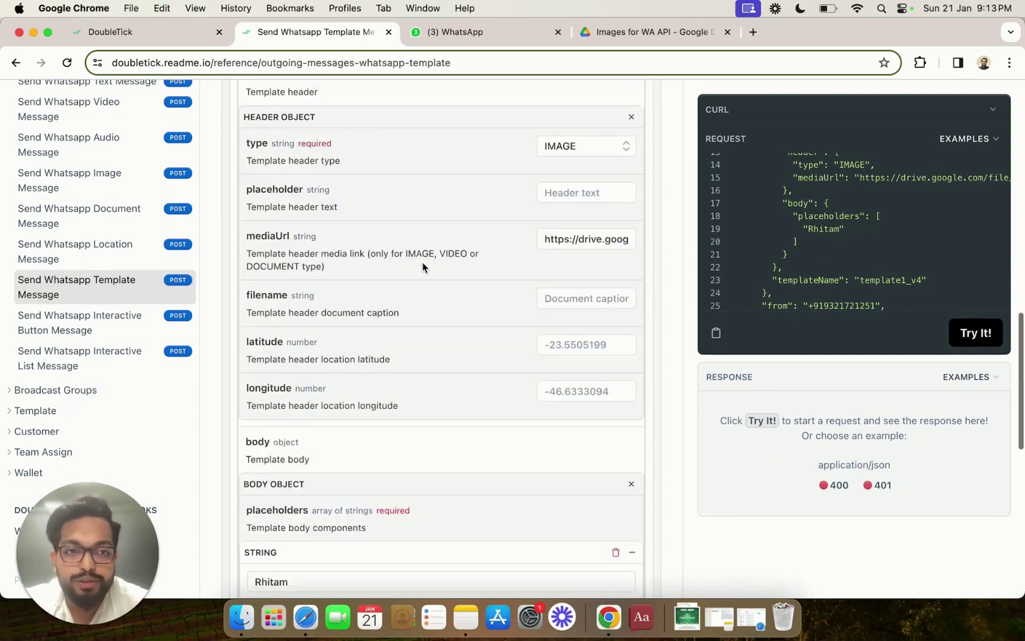
scroll(422, 261, up, 7)
scroll(422, 262, down, 3)
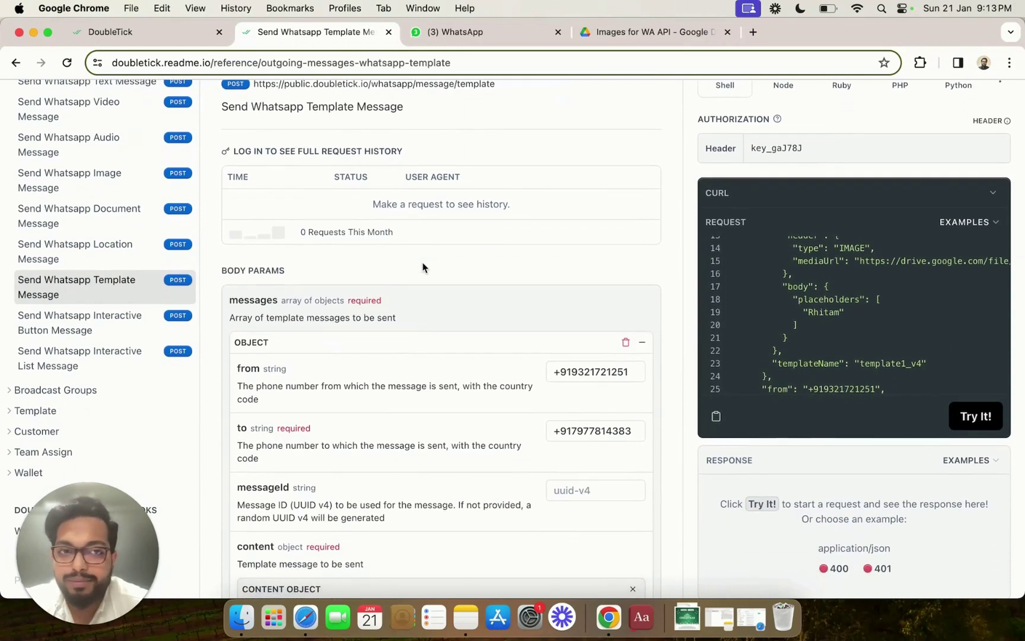
scroll(544, 528, down, 10)
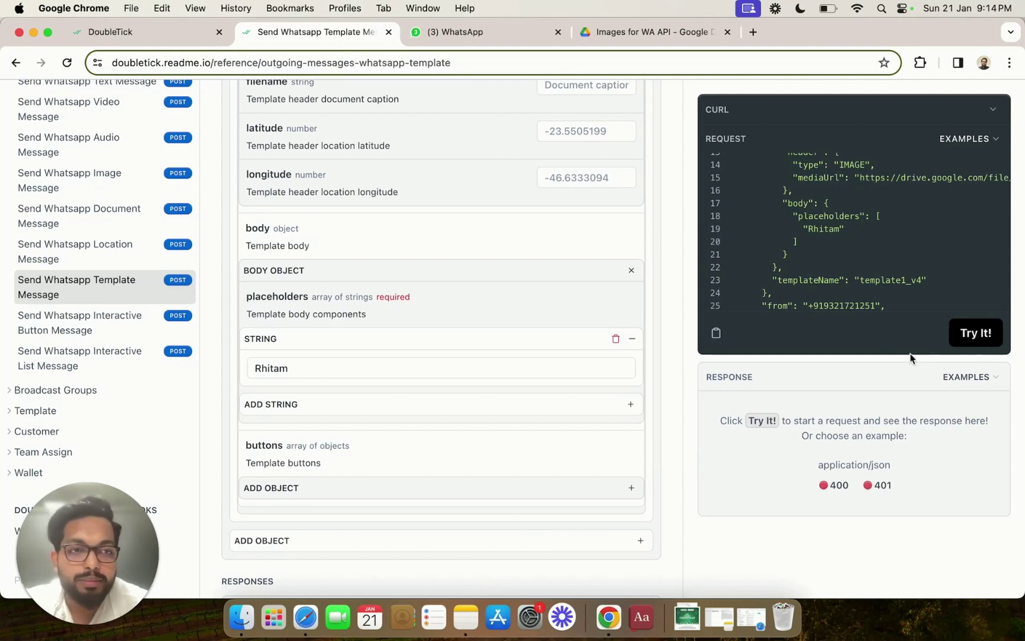
scroll(819, 272, down, 2)
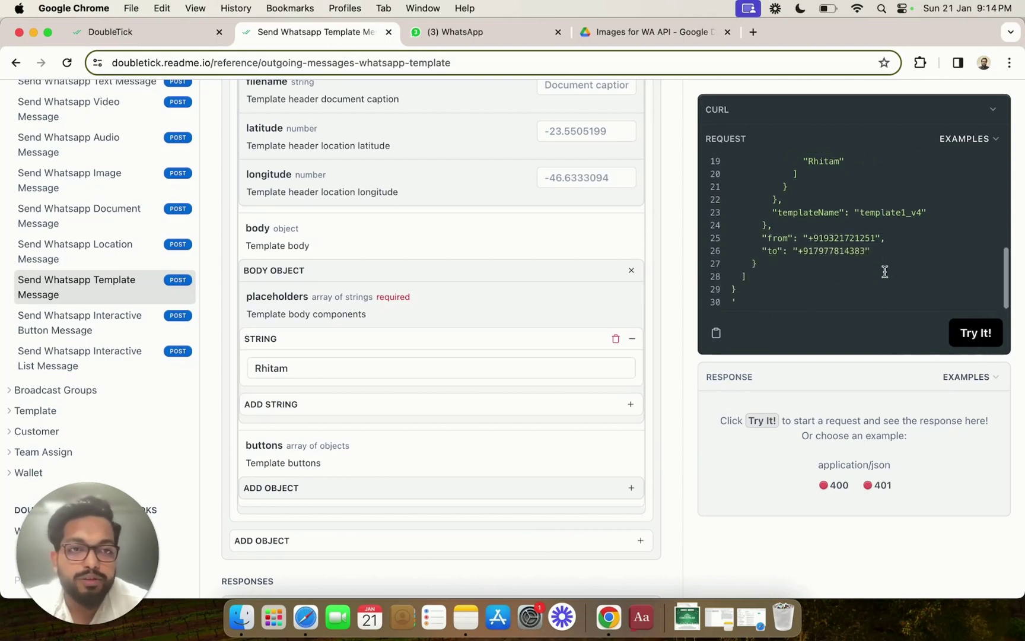
Send the template1_v4 message request and examine the status and recipient in the response.
click(975, 334)
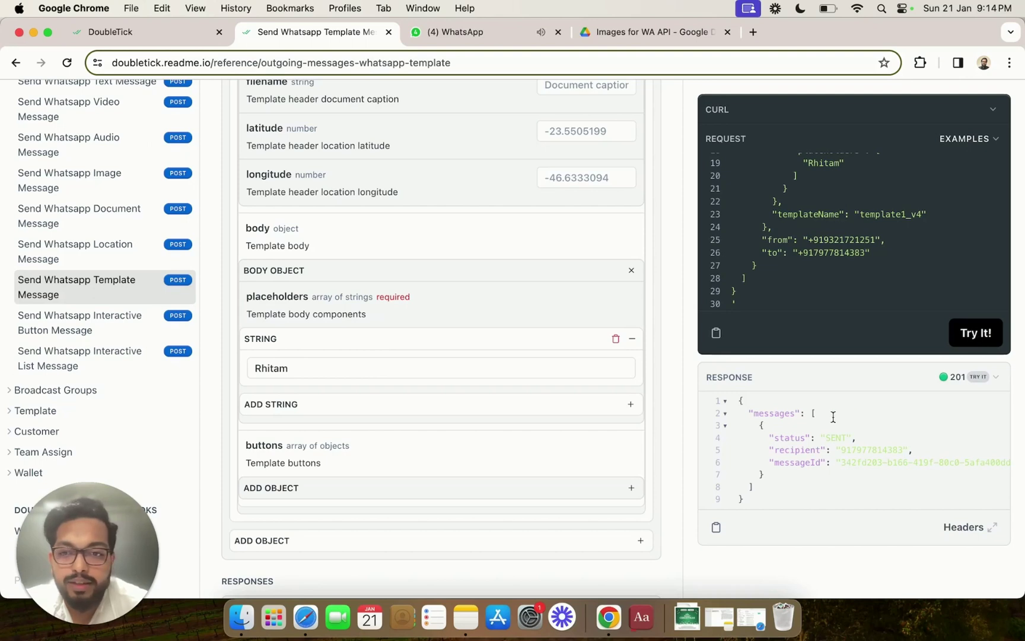
scroll(650, 491, down, 3)
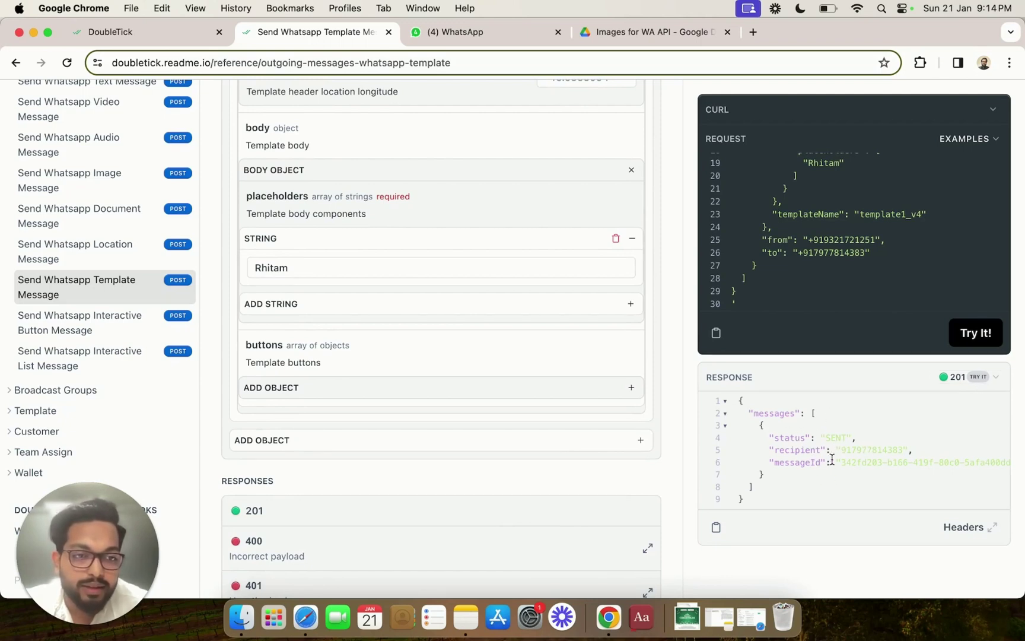
click(843, 452)
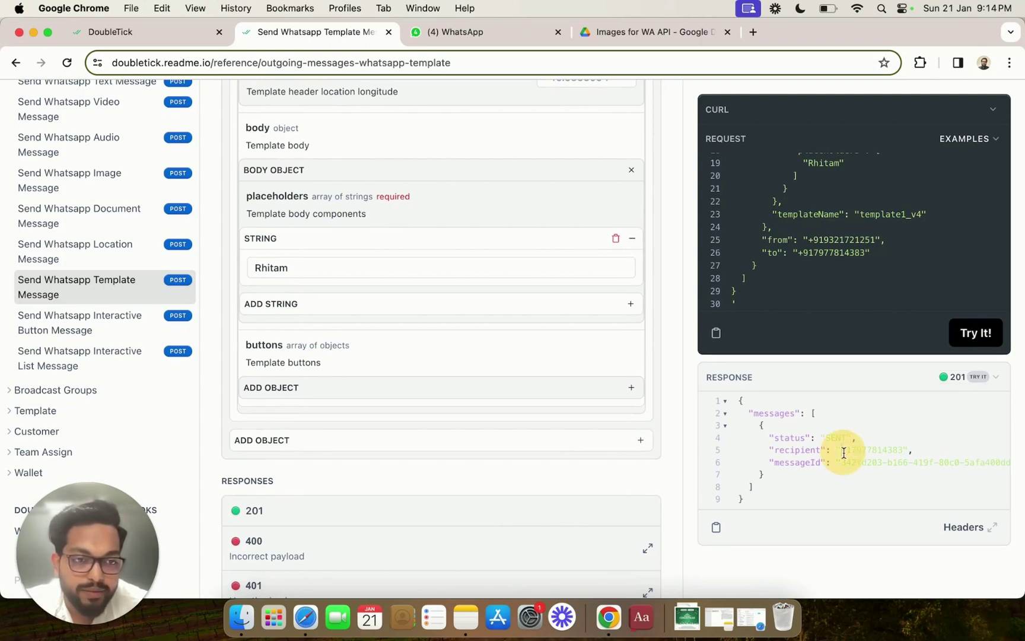
Look over the message response, and check the DoubleTick Training chat in WhatsApp for the delivered template message.
click(873, 452)
scroll(859, 468, down, 1)
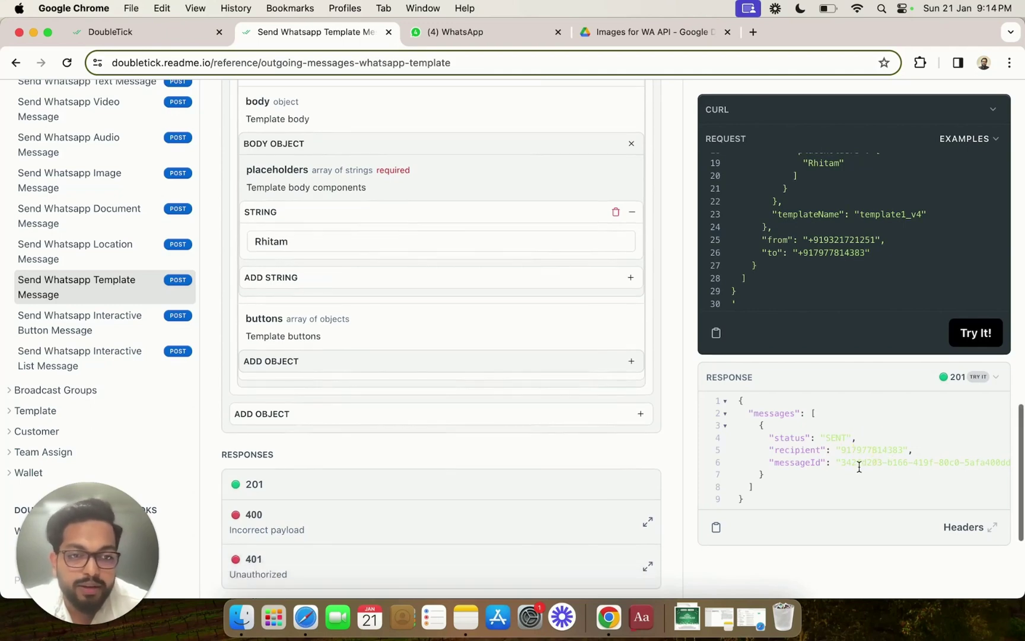
click(505, 27)
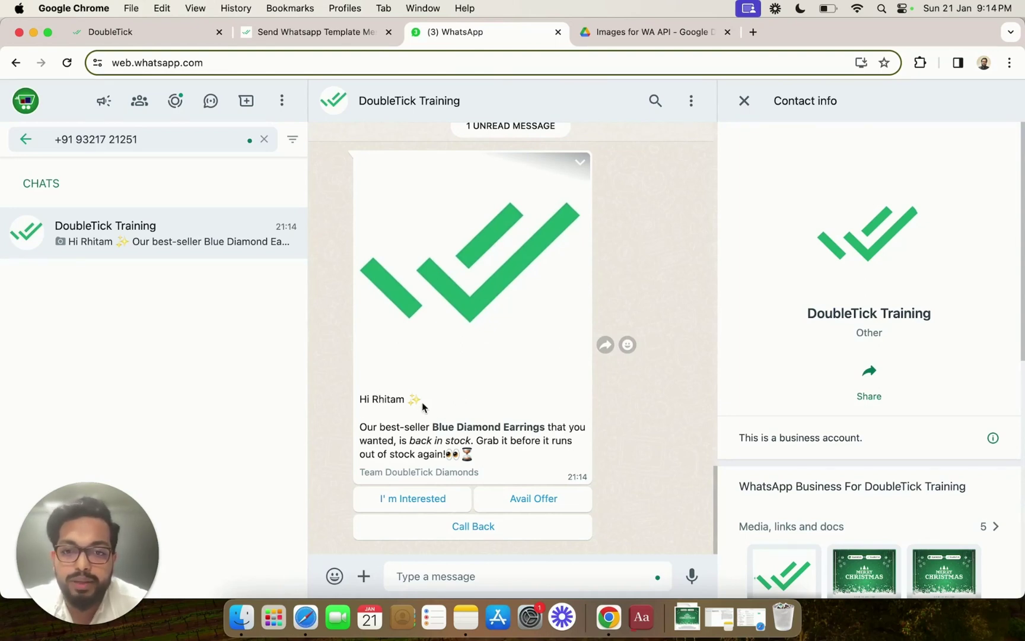
Open the recipient's conversation in the DoubleTick inbox and examine the template message sent through the public API, down to its buttons.
click(169, 38)
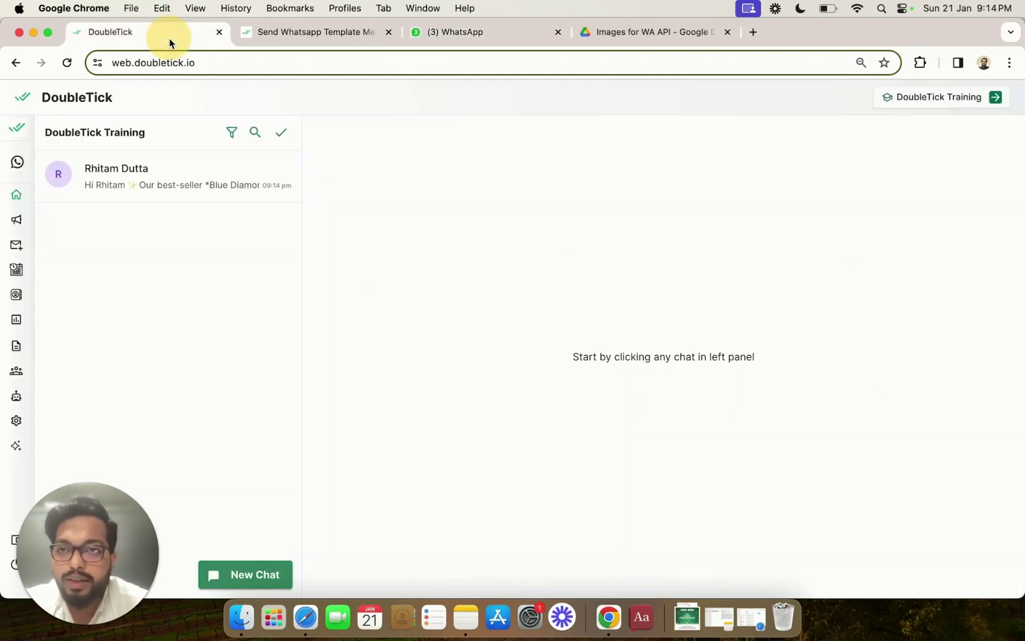
click(187, 198)
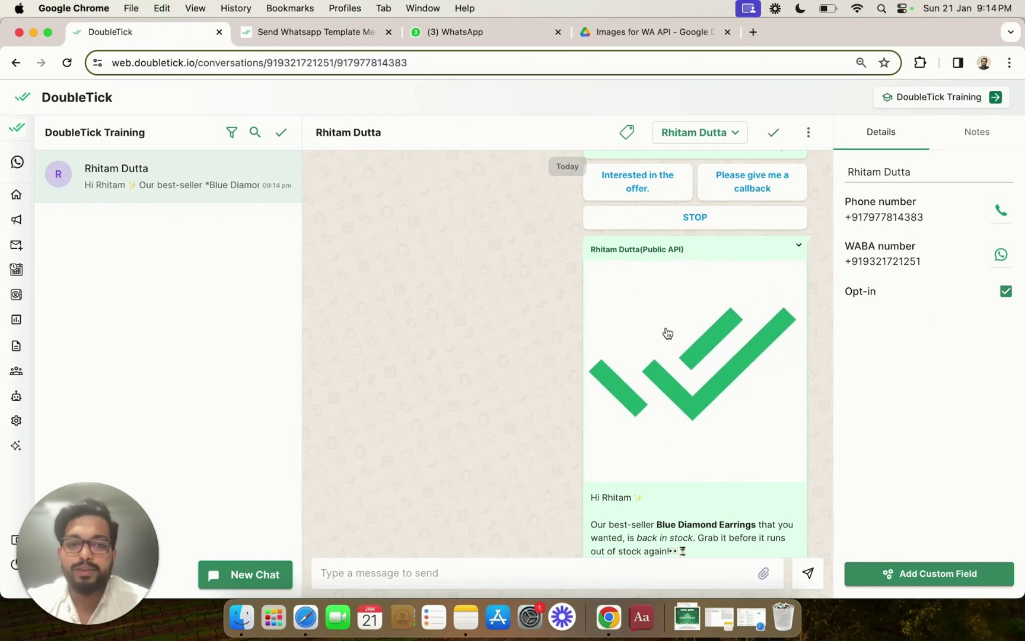
scroll(668, 333, down, 3)
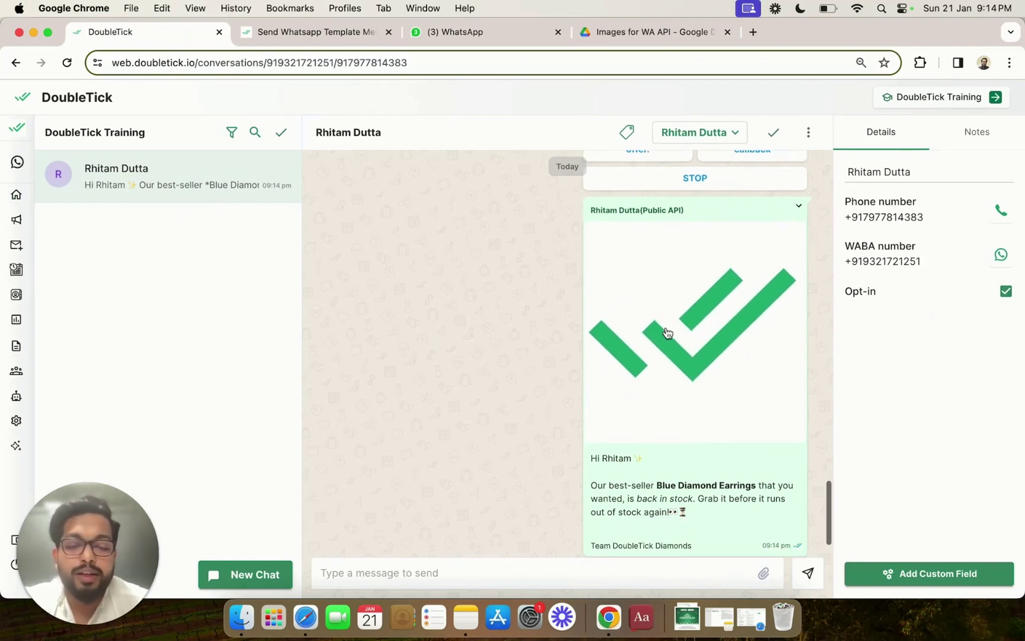
scroll(667, 332, down, 1)
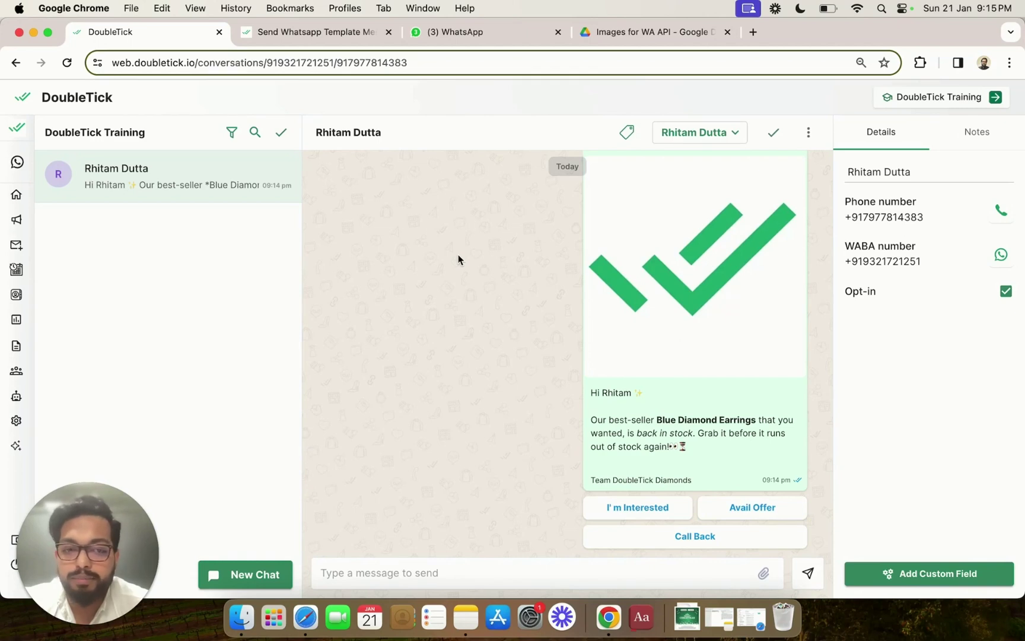
Return to the Send Whatsapp Template Message reference and examine the header object's latitude and longitude fields and the available header types.
click(328, 34)
scroll(440, 250, up, 5)
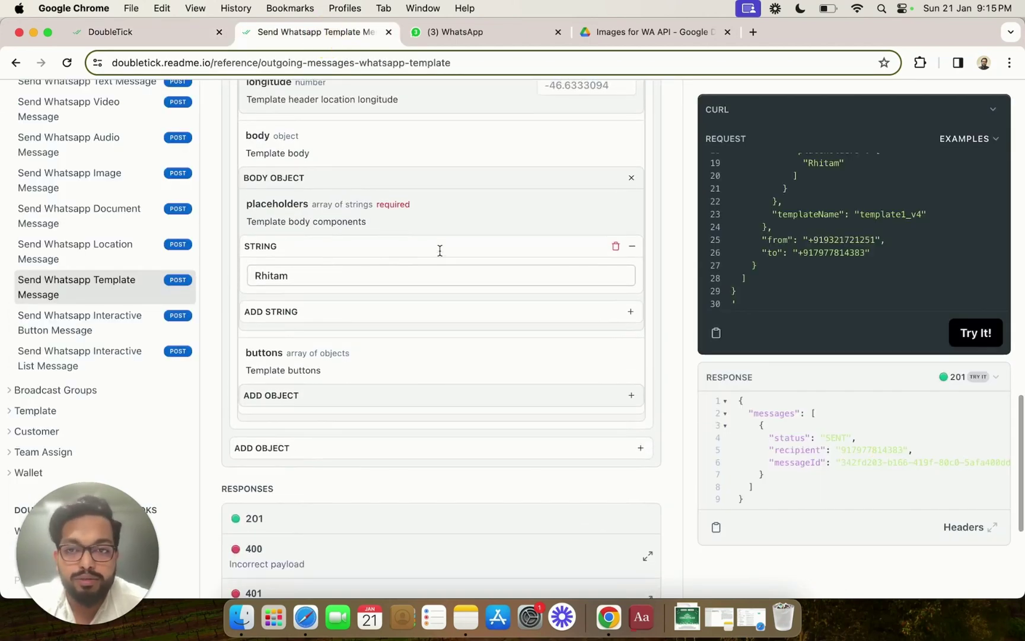
scroll(439, 251, up, 4)
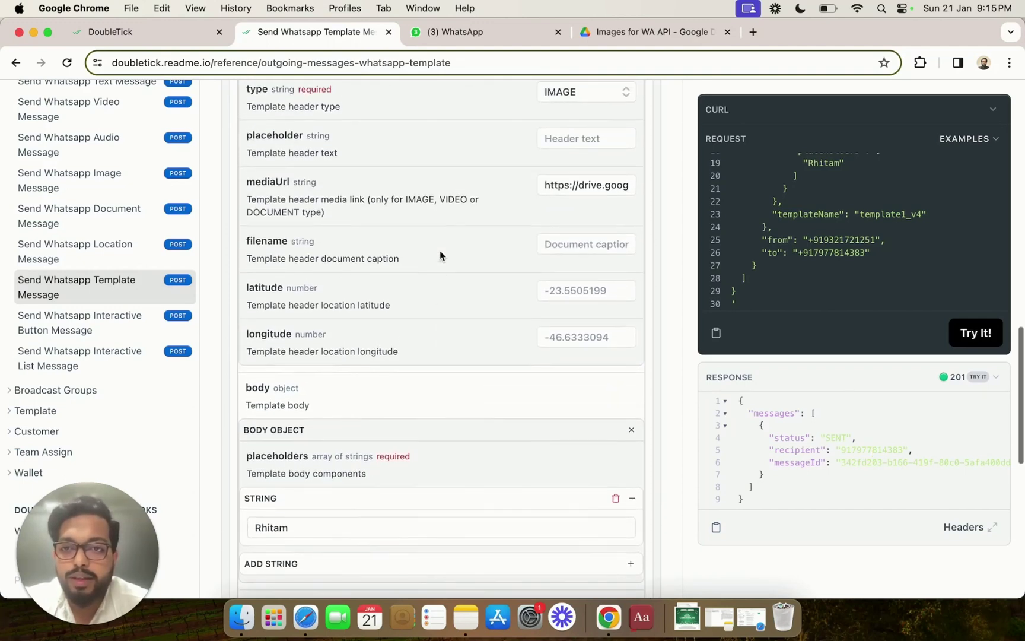
click(593, 288)
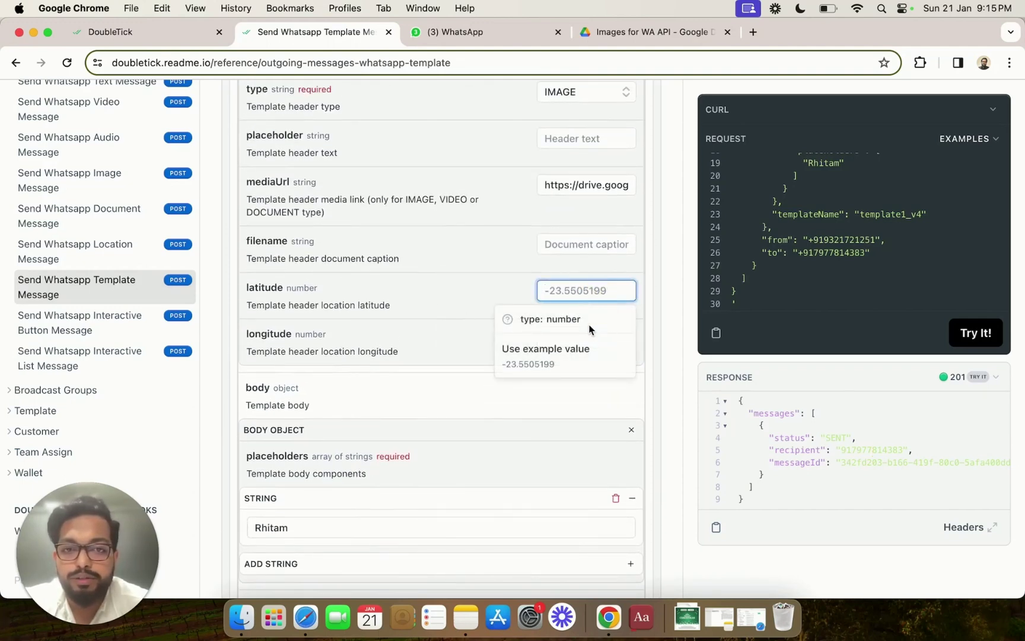
click(472, 322)
click(604, 337)
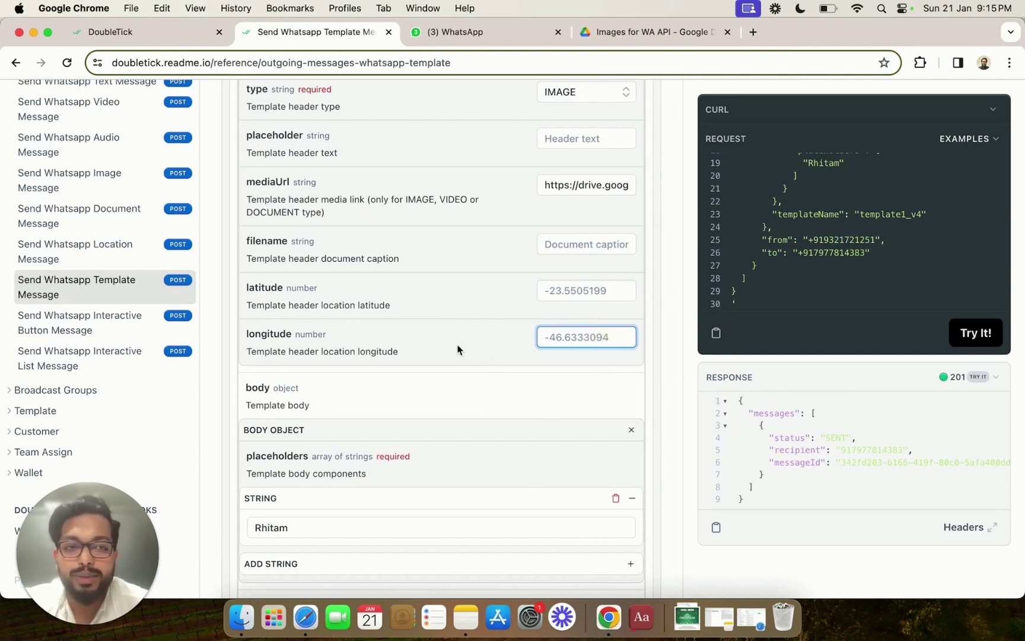
scroll(457, 348, up, 2)
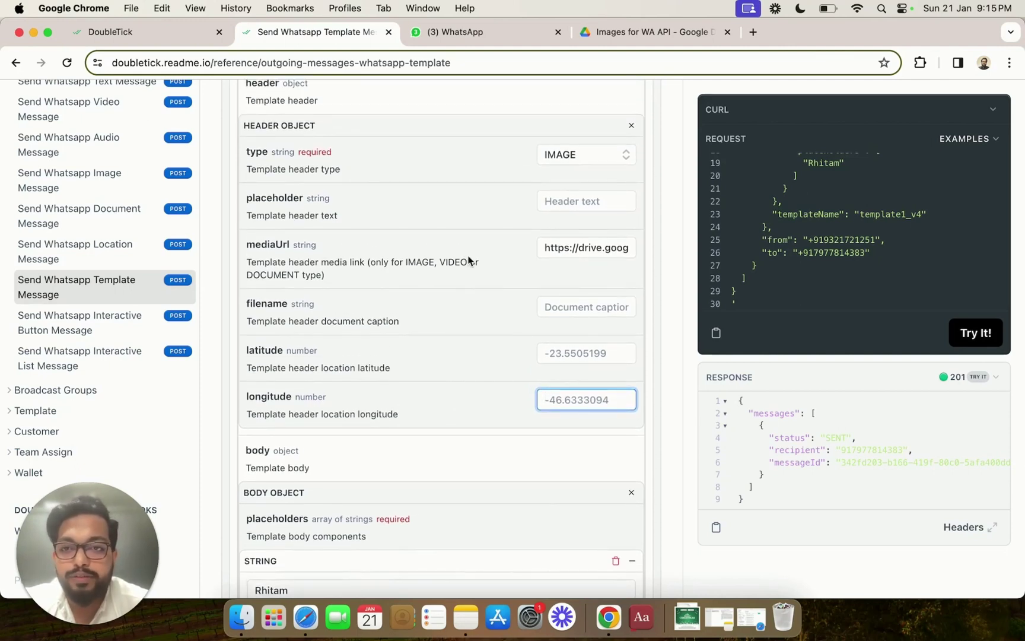
click(570, 168)
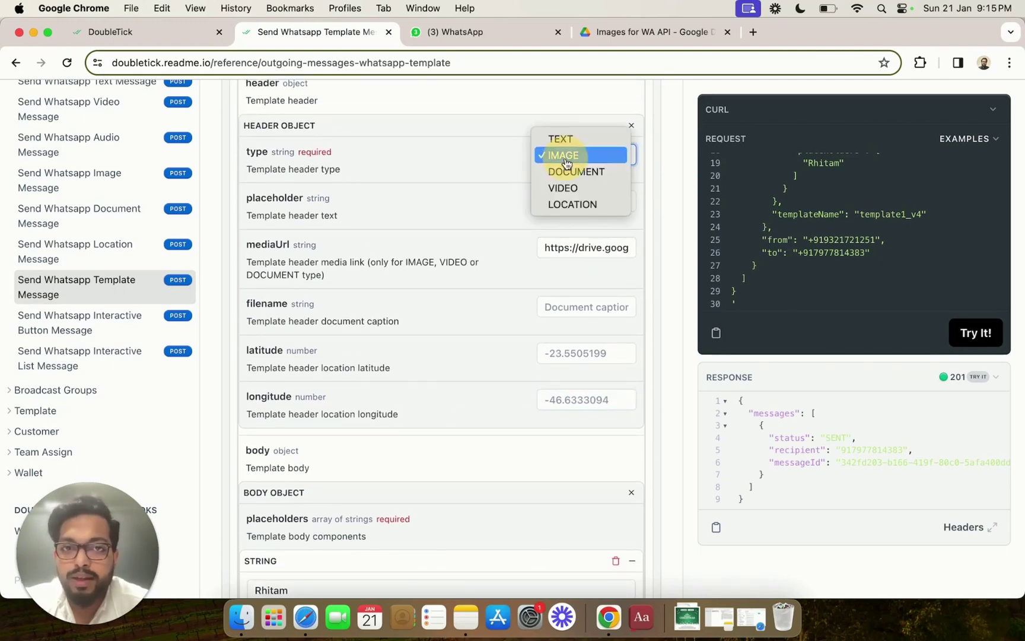